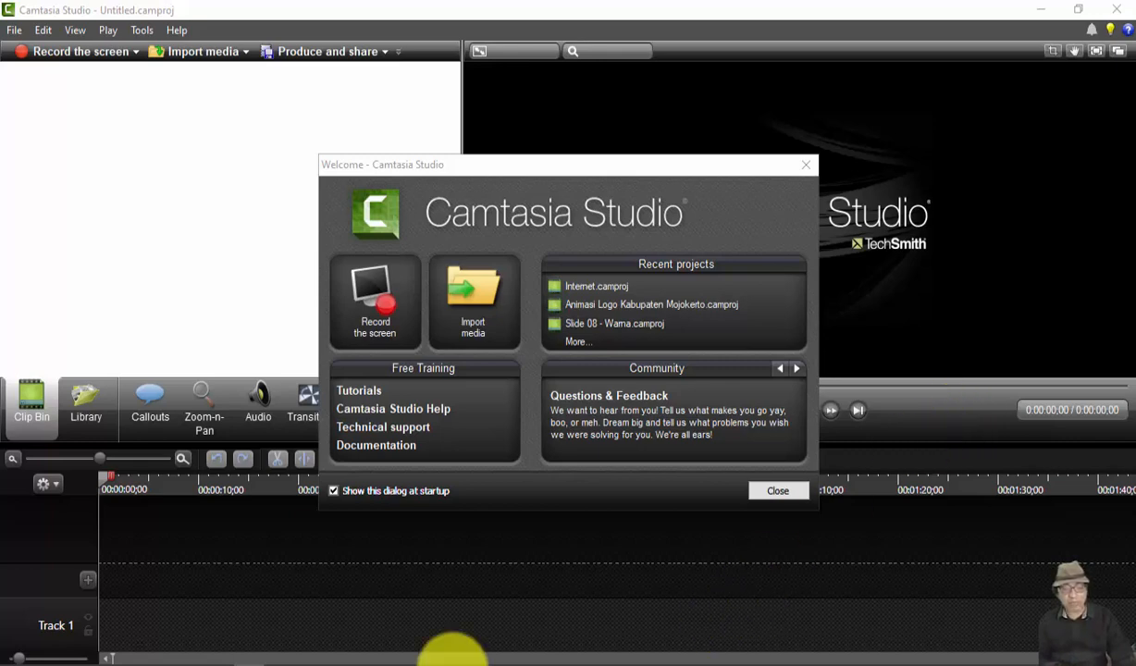
Step: Switch to File Explorer, review the media files in the Latihan-1 Pidato Bung Karno folder, and return to Camtasia Studio
{"action": "mouse_move", "coordinate": [329, 655]}
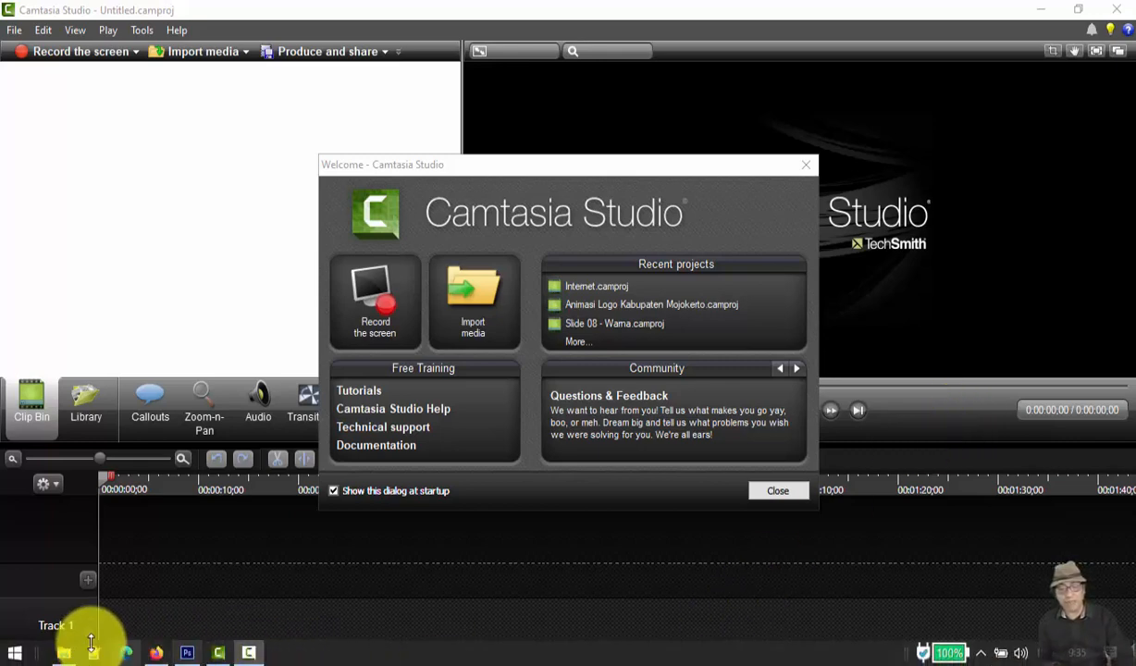
{"action": "left_click", "coordinate": [64, 653]}
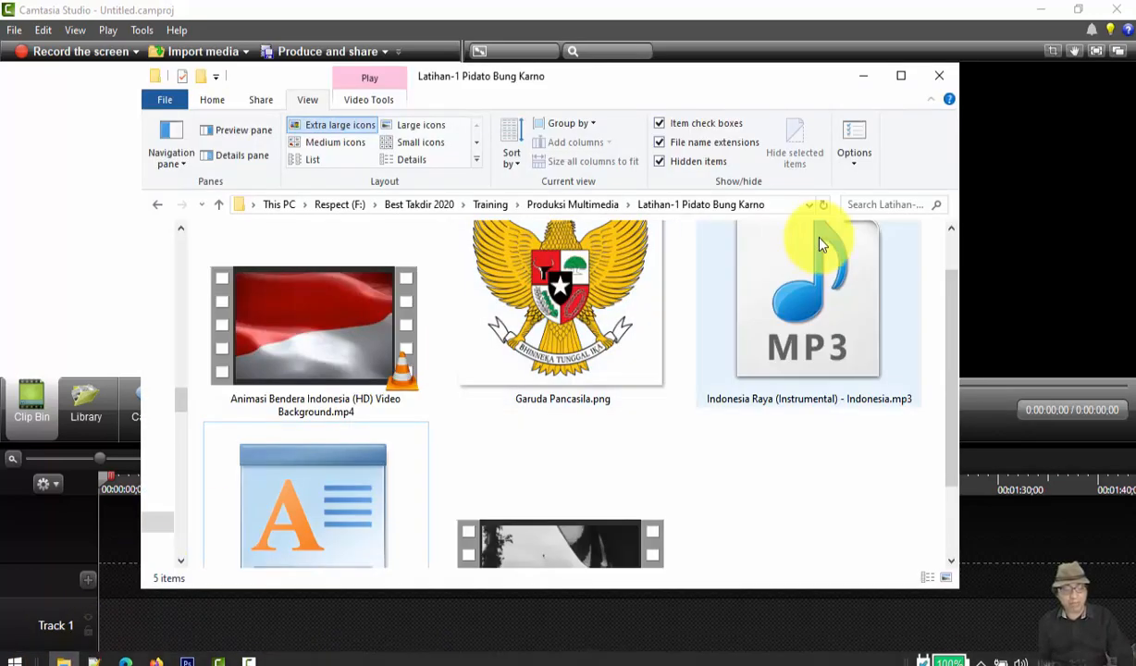
{"action": "left_click_drag", "start_coordinate": [951, 284], "coordinate": [948, 261]}
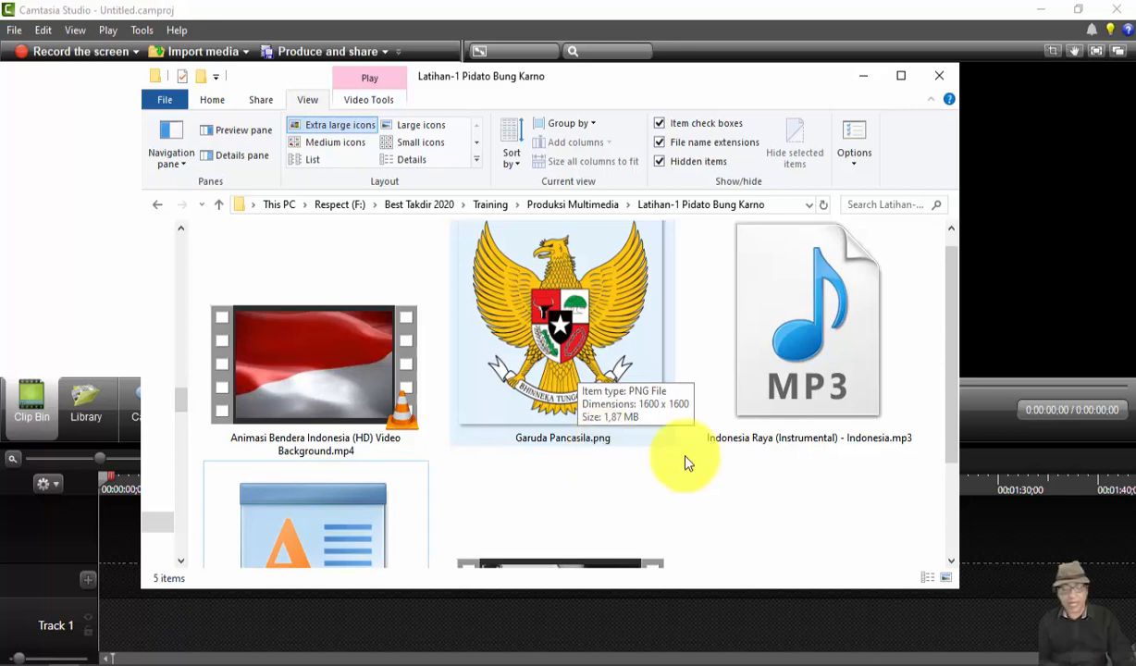
{"action": "left_click_drag", "start_coordinate": [947, 402], "coordinate": [956, 442]}
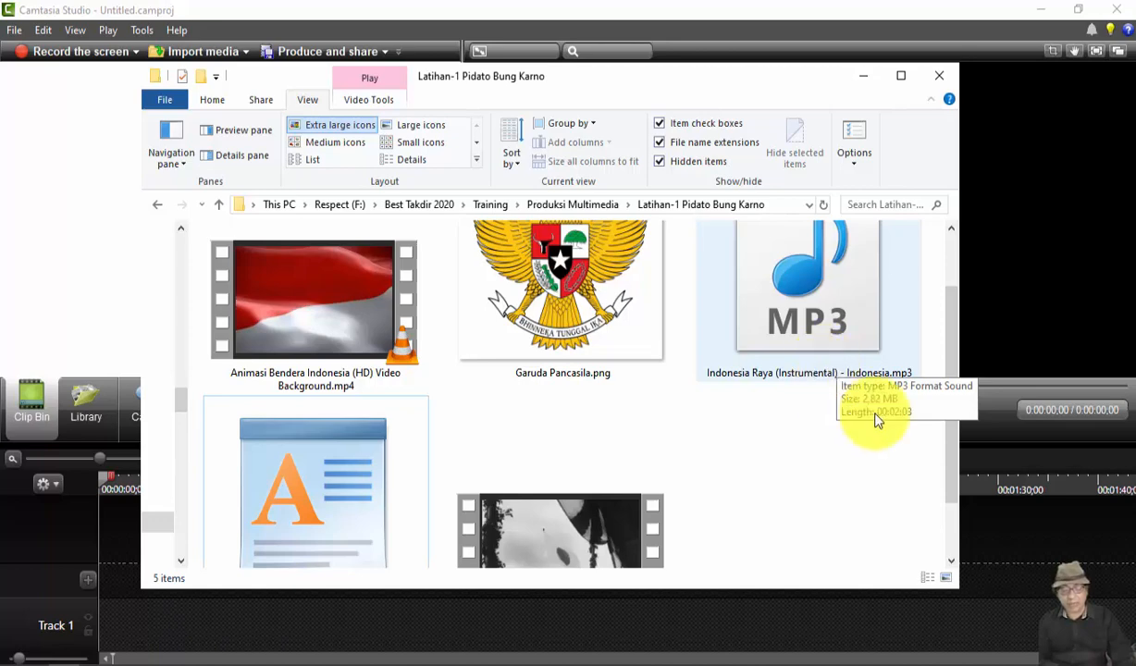
{"action": "left_click_drag", "start_coordinate": [950, 433], "coordinate": [953, 486]}
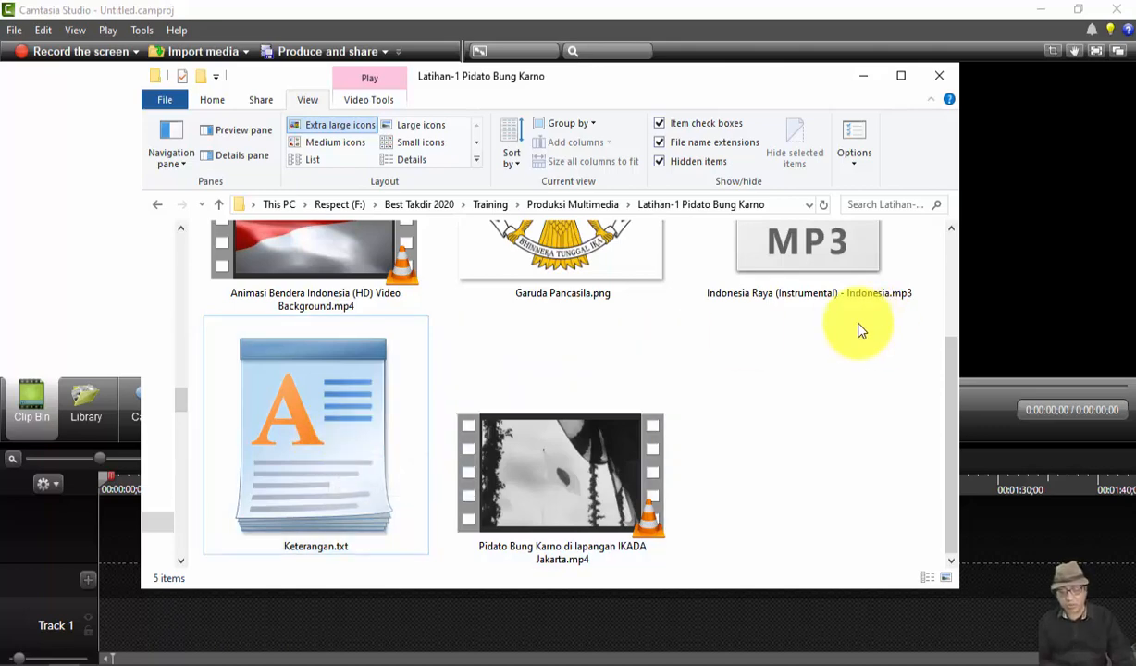
{"action": "left_click", "coordinate": [592, 13]}
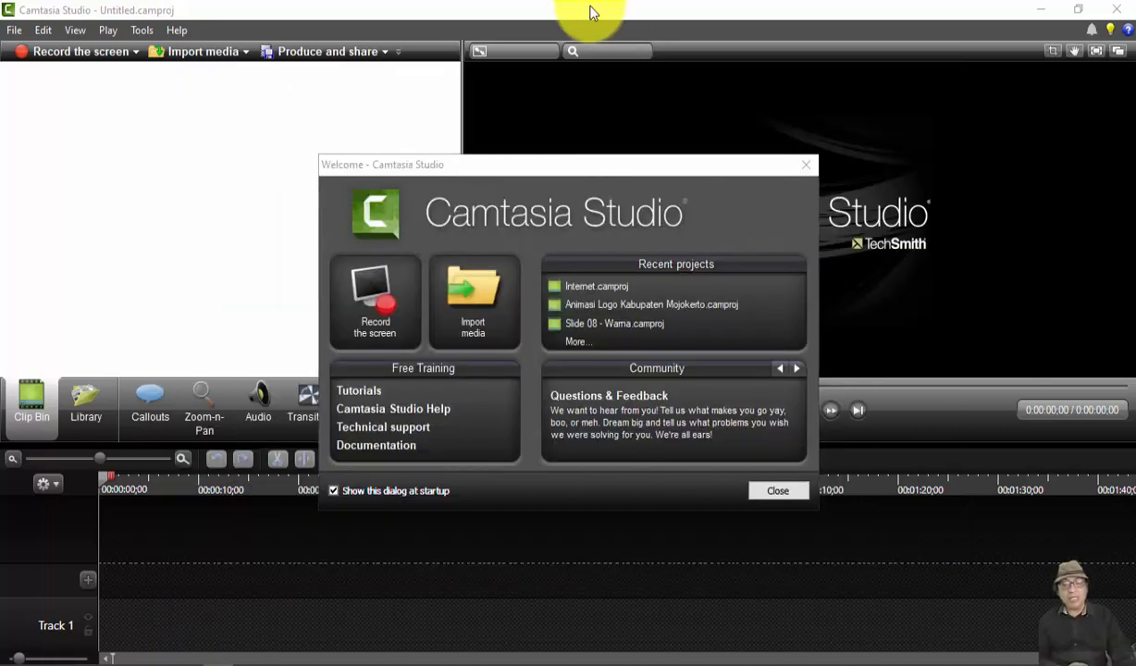
Step: Dismiss the welcome window and start a media import, browsing to the Training folder inside Best Takdir 2020
{"action": "left_click", "coordinate": [777, 491]}
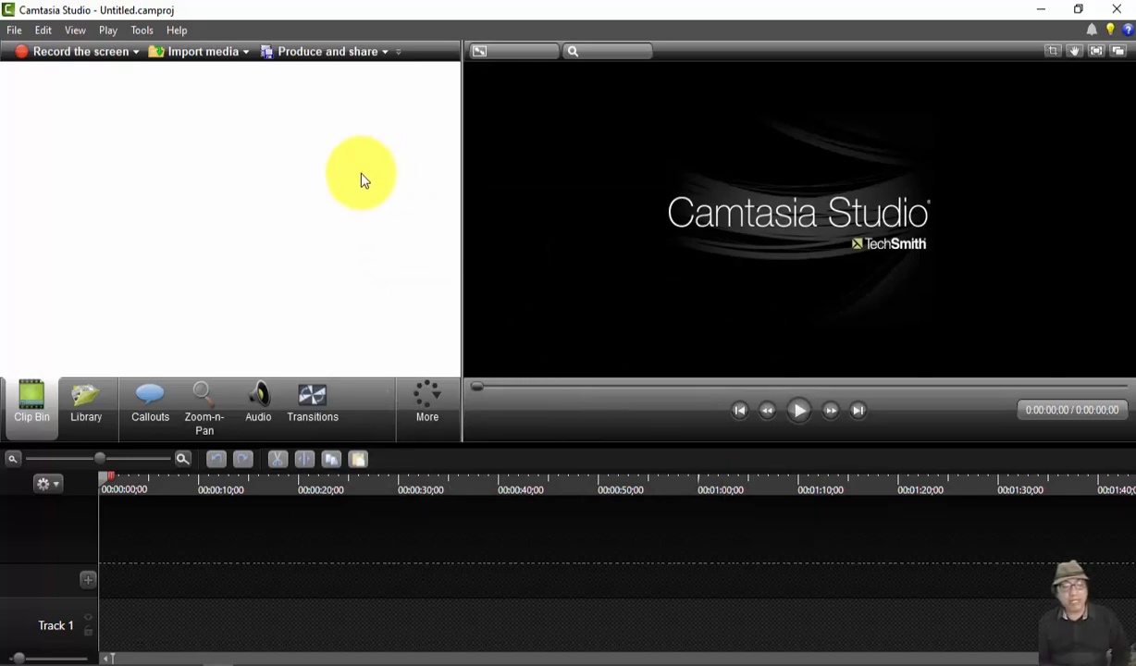
{"action": "left_click", "coordinate": [197, 54]}
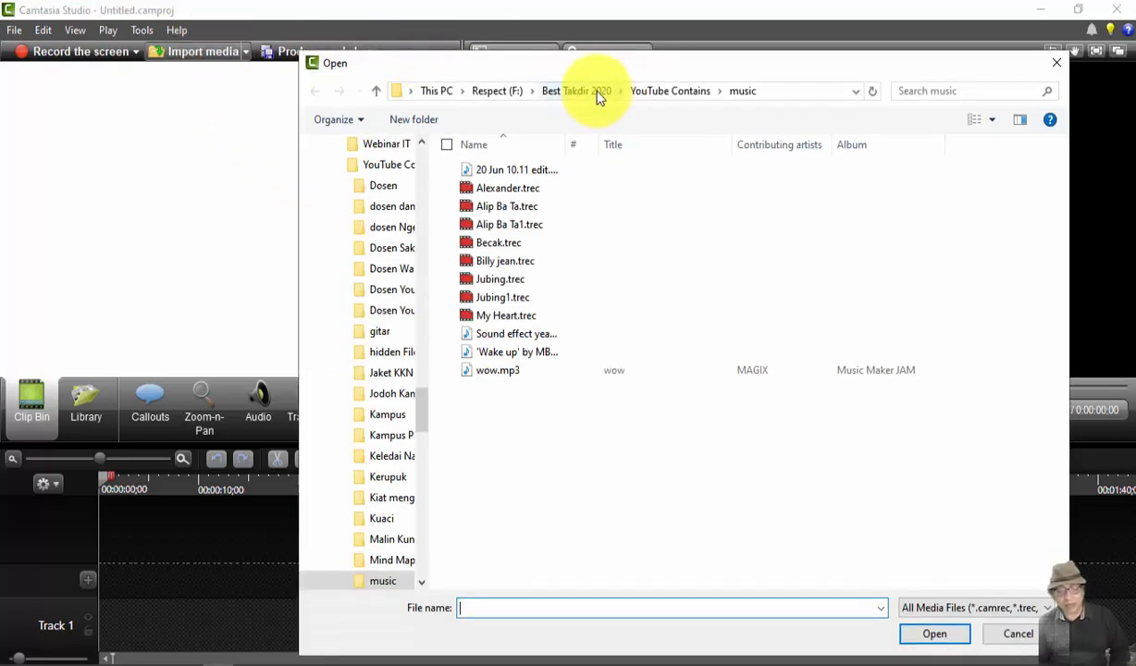
{"action": "left_click", "coordinate": [584, 90]}
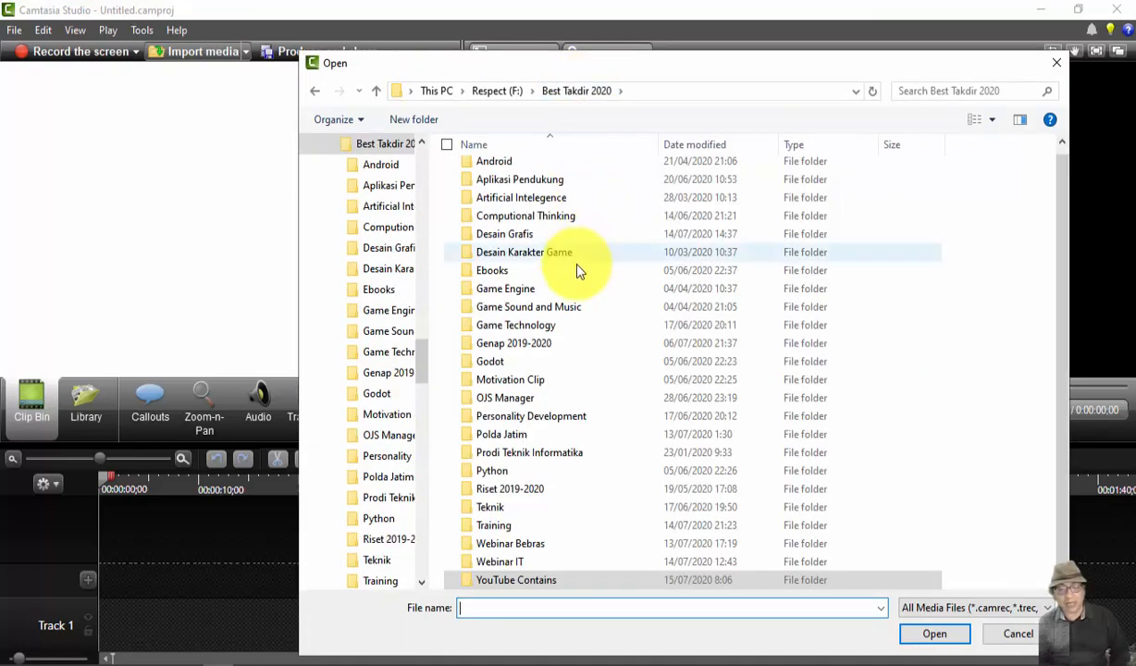
{"action": "double_click", "coordinate": [494, 525]}
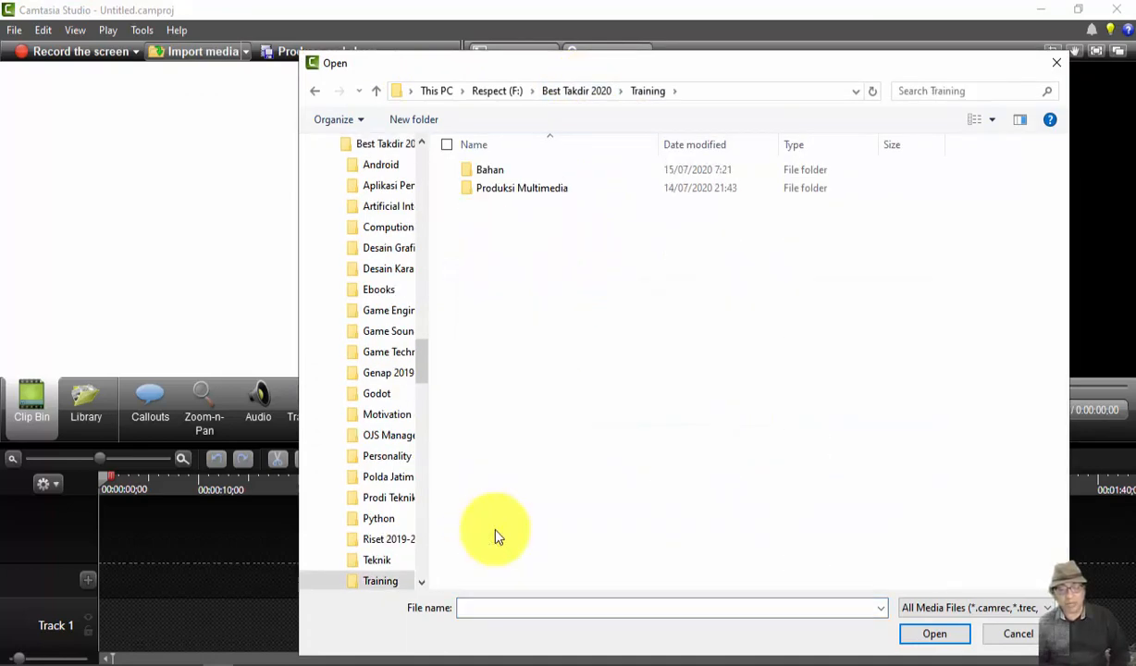
{"action": "double_click", "coordinate": [544, 172]}
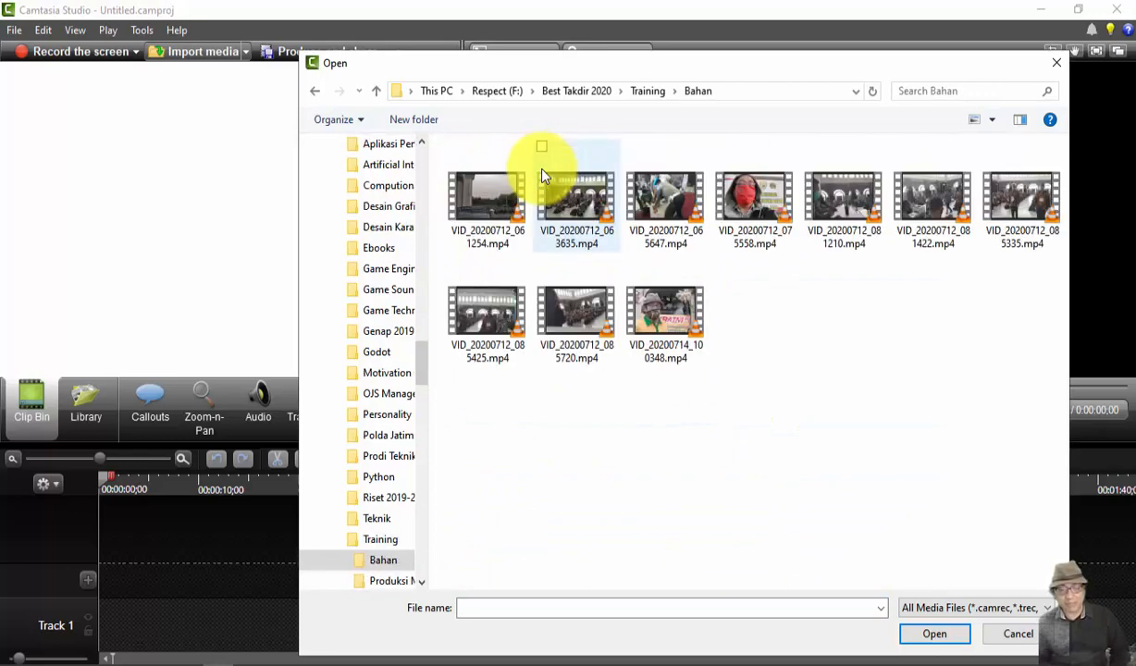
{"action": "left_click", "coordinate": [433, 91]}
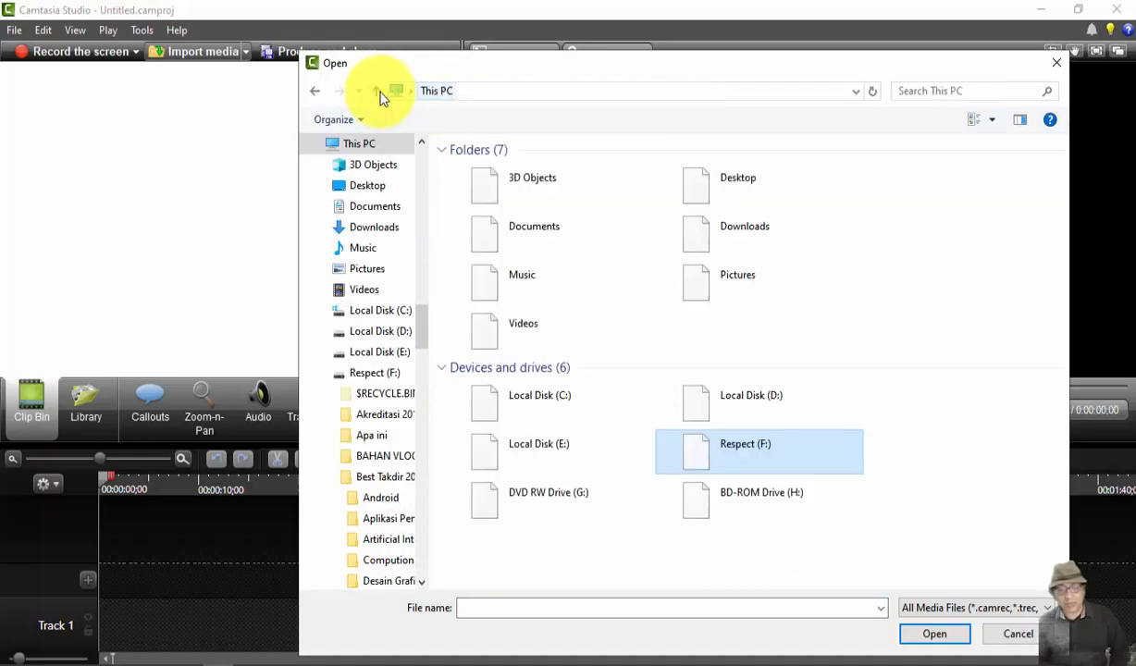
{"action": "left_click", "coordinate": [316, 93]}
{"action": "left_click", "coordinate": [317, 92]}
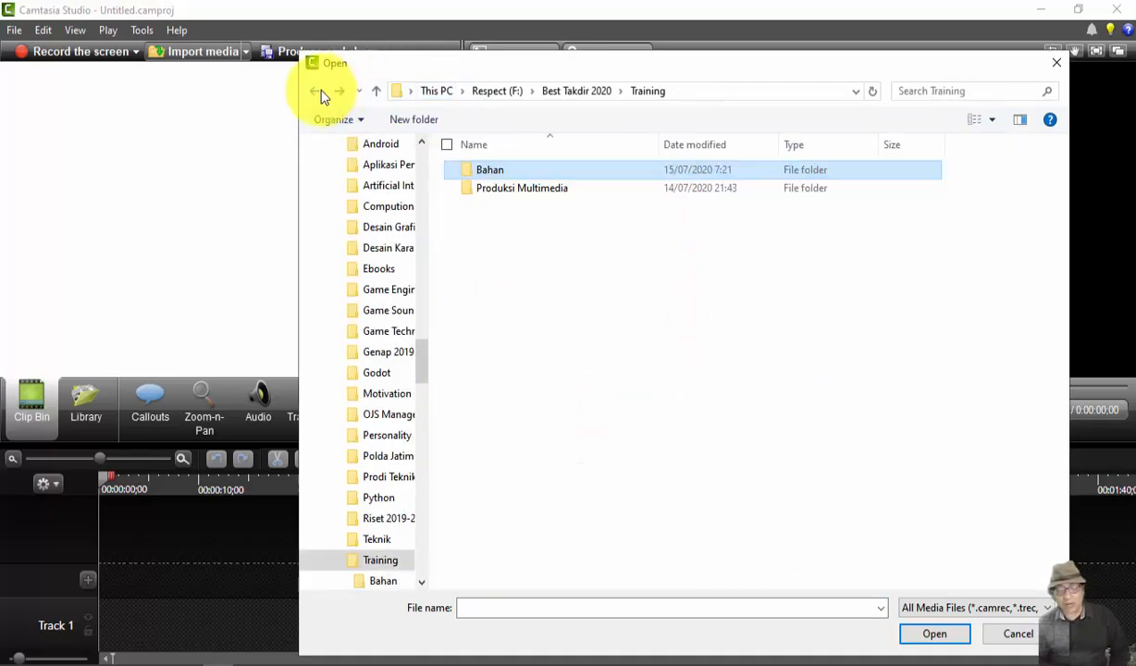
Step: Import all four media files from the Latihan-1 Pidato Bung Karno folder inside Produksi Multimedia
{"action": "double_click", "coordinate": [553, 192]}
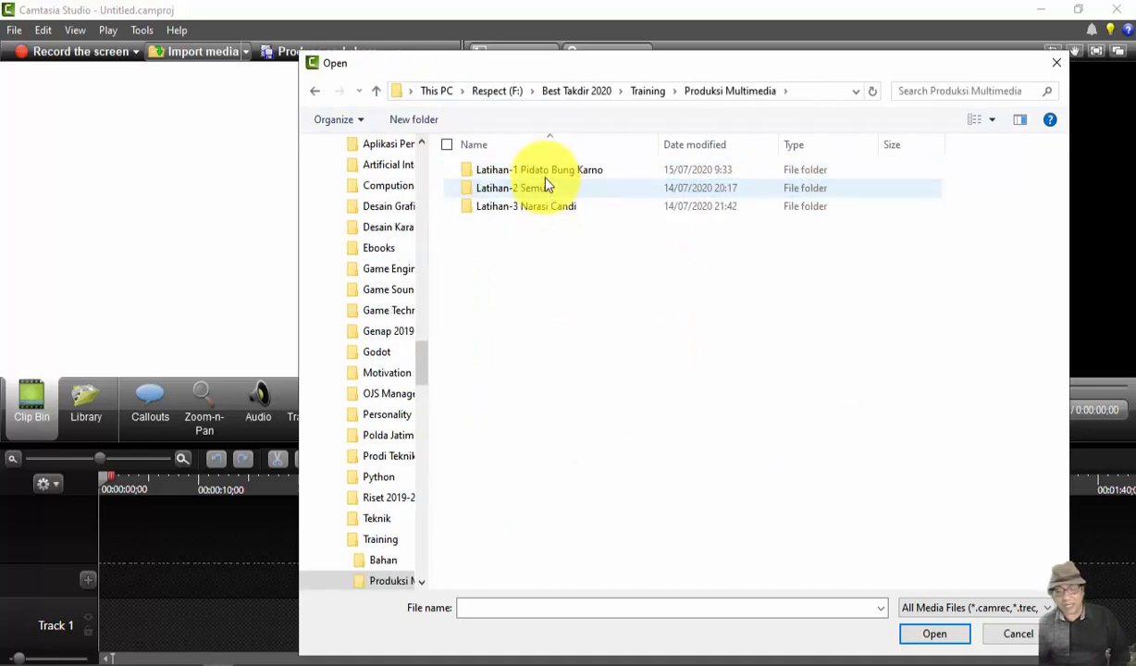
{"action": "left_click", "coordinate": [545, 176]}
{"action": "double_click", "coordinate": [546, 174]}
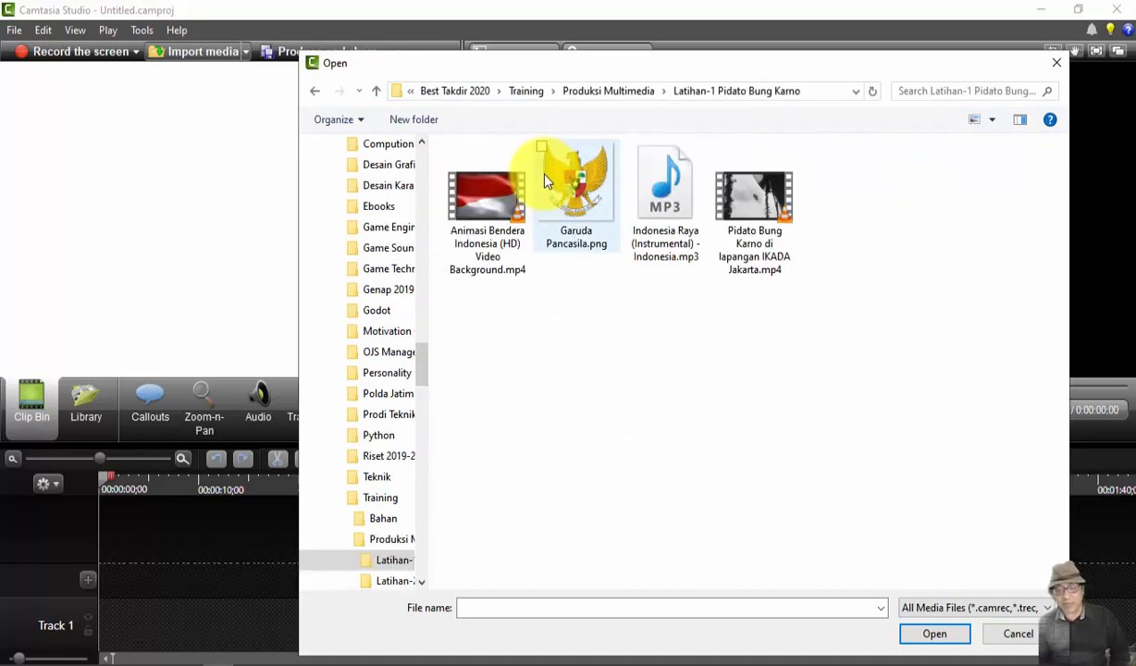
{"action": "left_click_drag", "start_coordinate": [866, 345], "coordinate": [445, 178]}
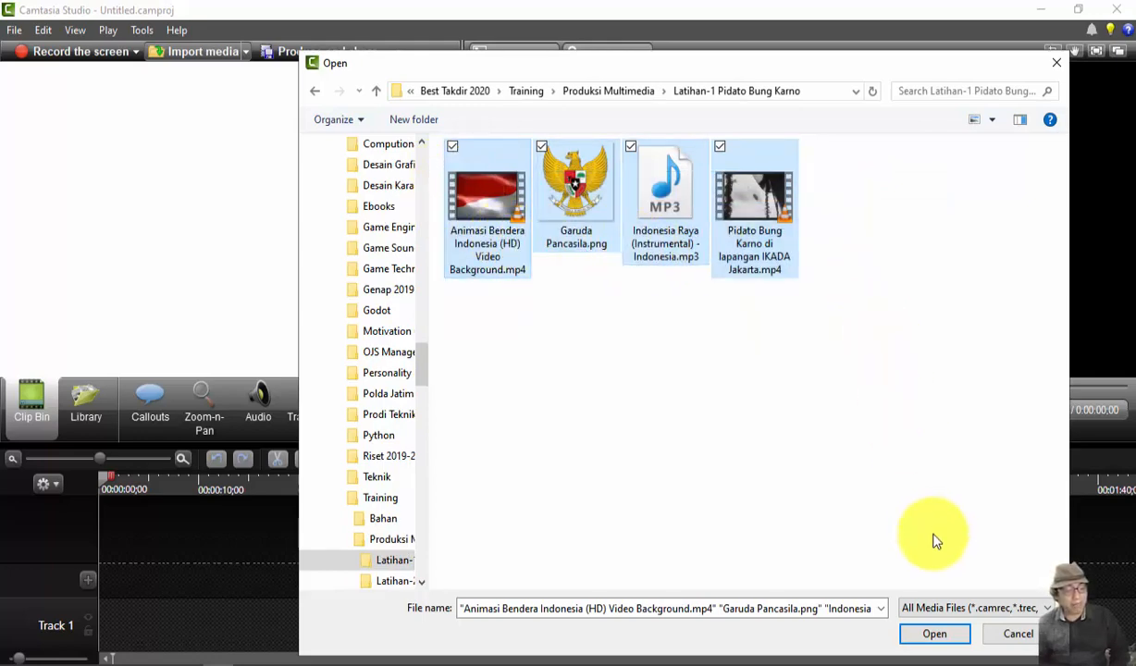
{"action": "left_click", "coordinate": [932, 636]}
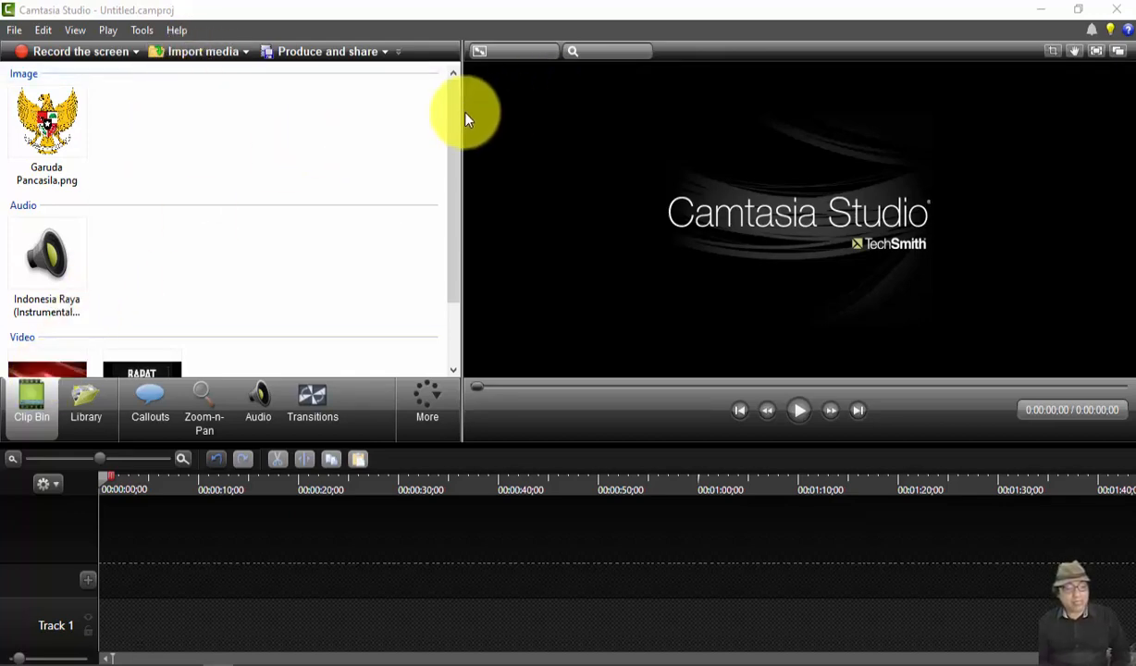
Step: Place the Animasi Bendera Indonesia (HD) video at the start of Track 1
{"action": "left_click_drag", "start_coordinate": [453, 114], "coordinate": [442, 169]}
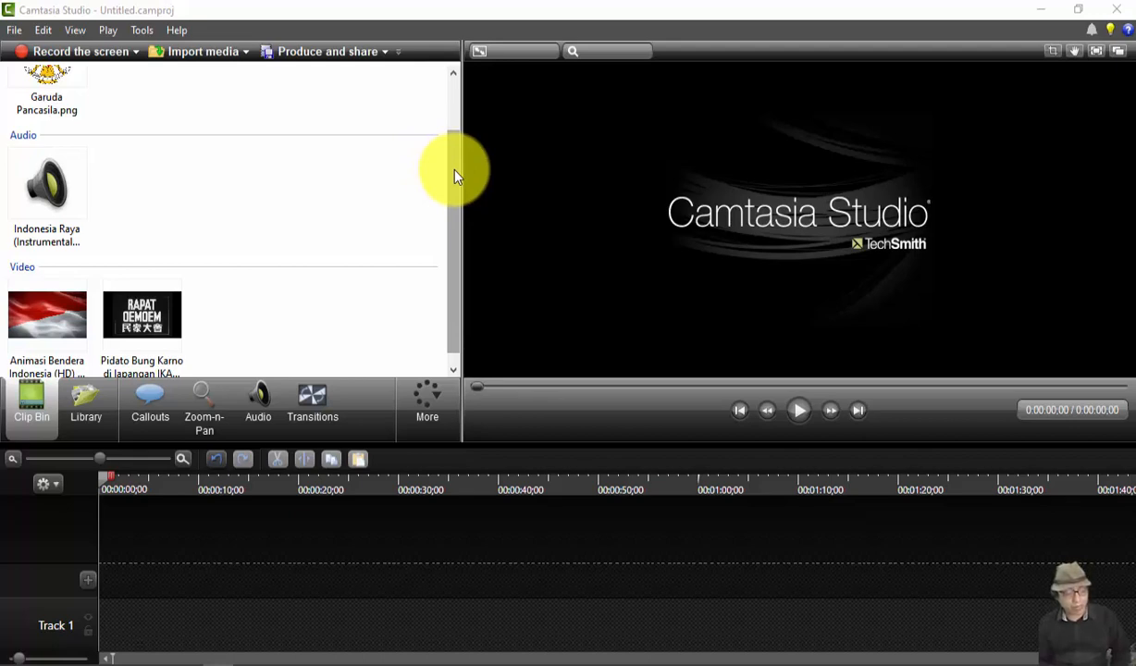
{"action": "left_click", "coordinate": [72, 311]}
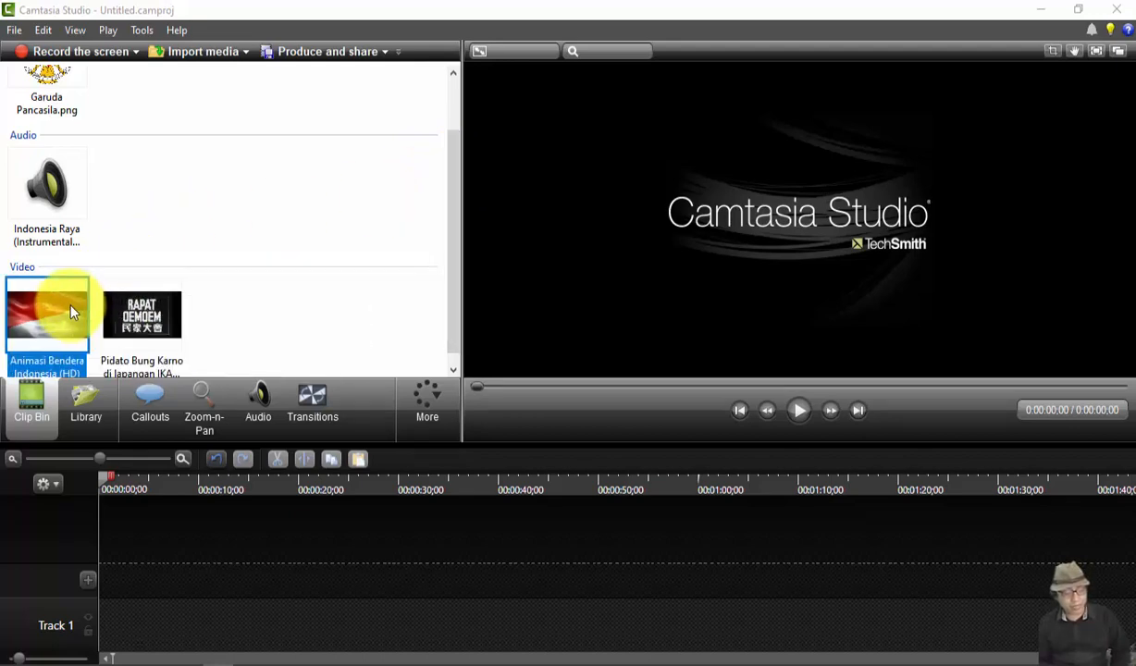
{"action": "left_click_drag", "start_coordinate": [72, 310], "coordinate": [125, 631]}
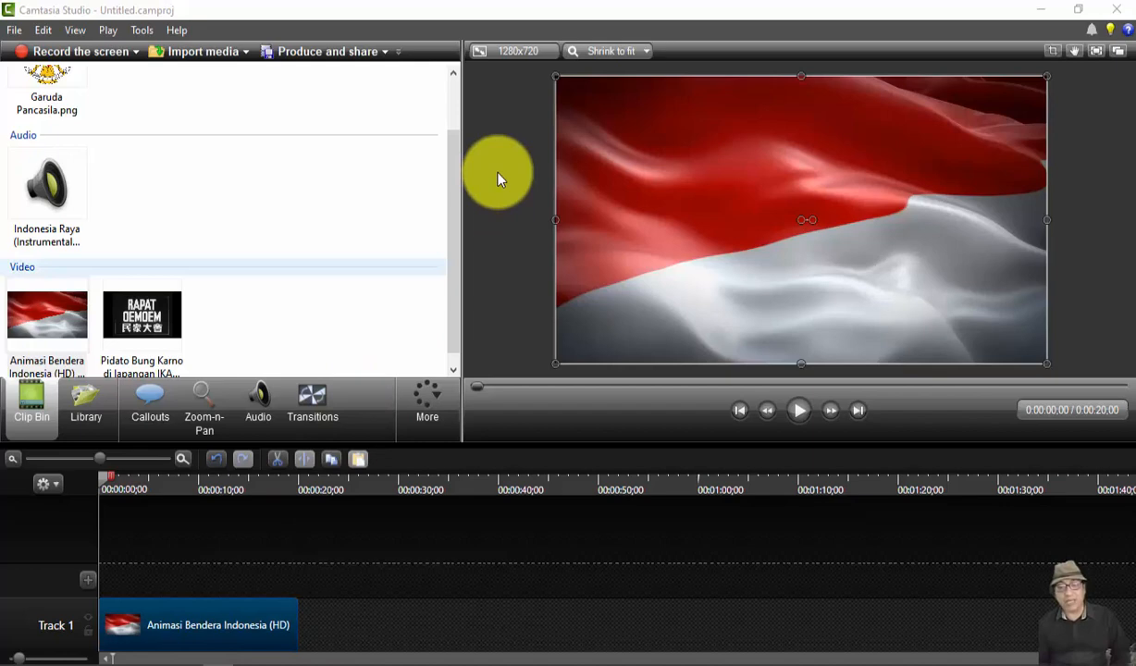
Step: Try the Maximum 720p HD preset for the editing dimensions, and apply Maximum 1080p HD (1280x720)
{"action": "left_click", "coordinate": [529, 54]}
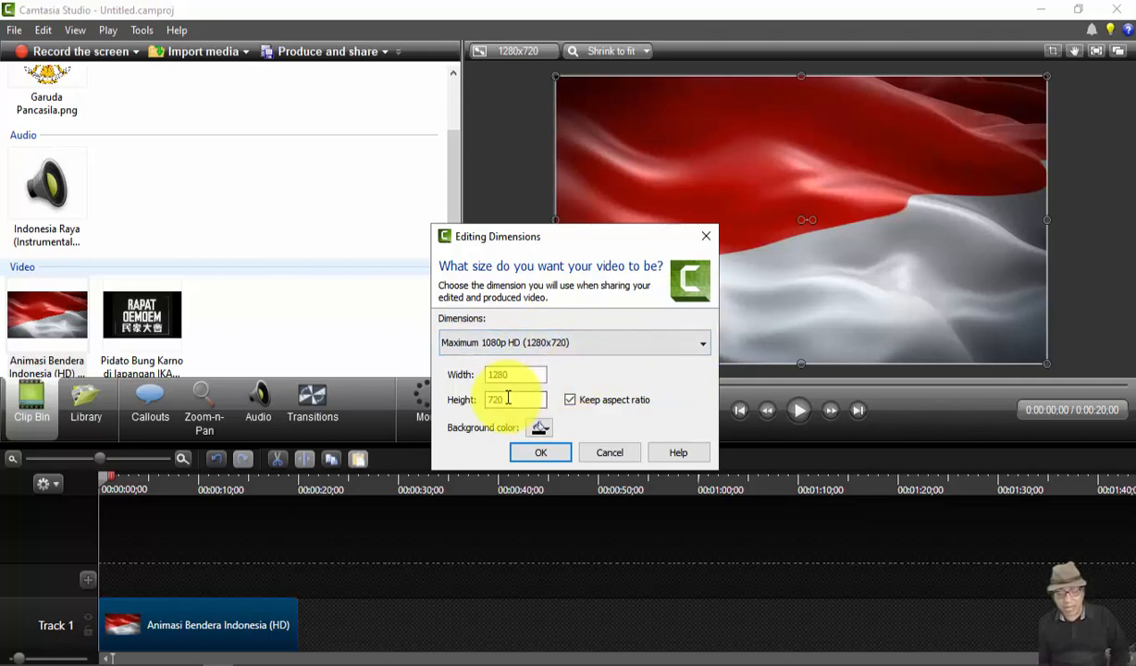
{"action": "left_click", "coordinate": [700, 350]}
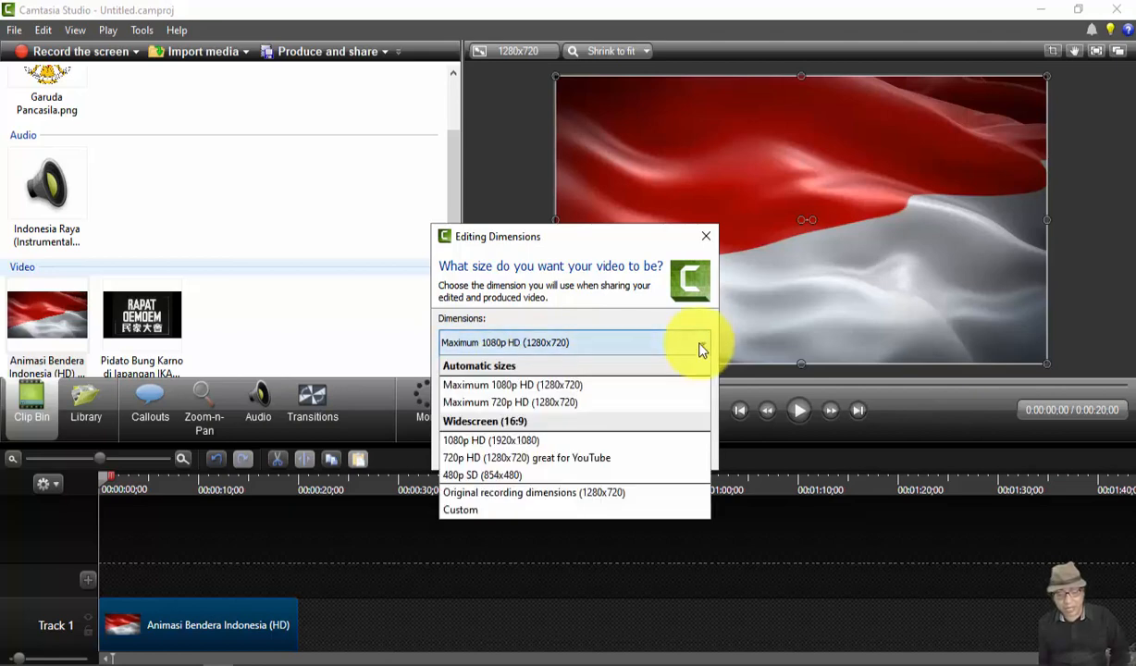
{"action": "left_click", "coordinate": [676, 402]}
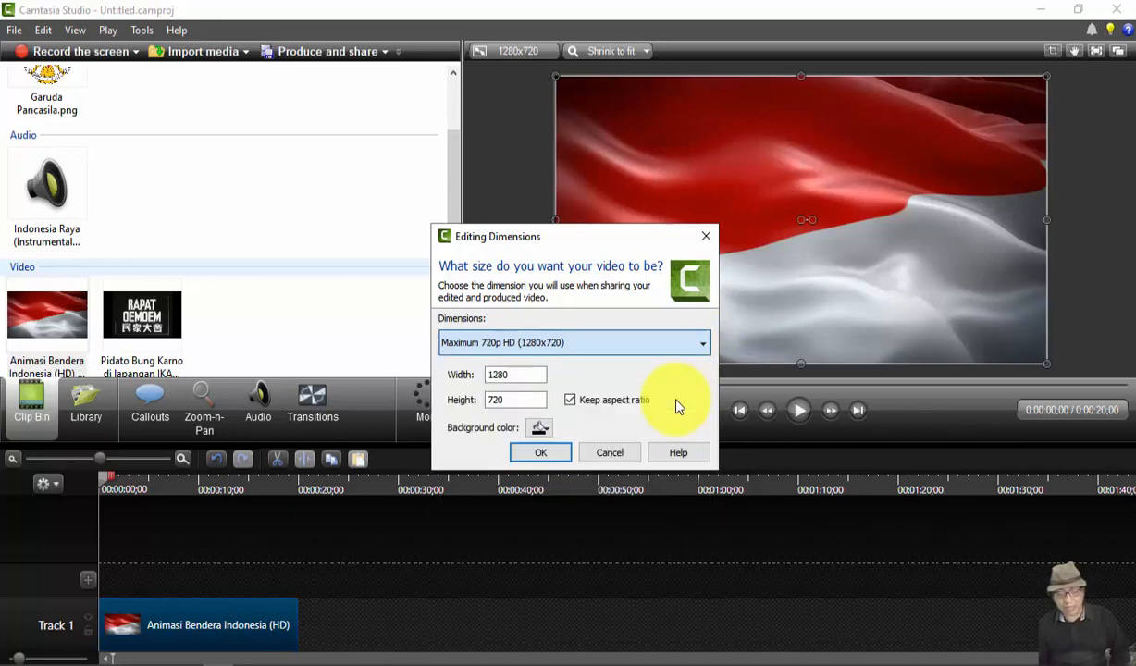
{"action": "left_click", "coordinate": [703, 344]}
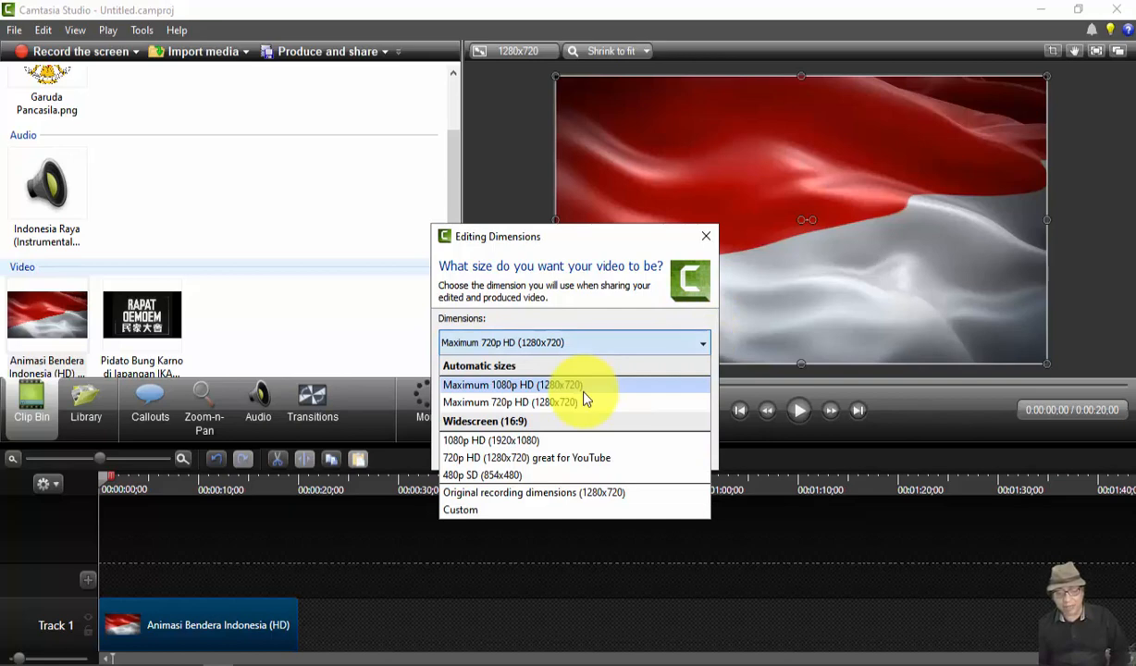
{"action": "left_click", "coordinate": [579, 405]}
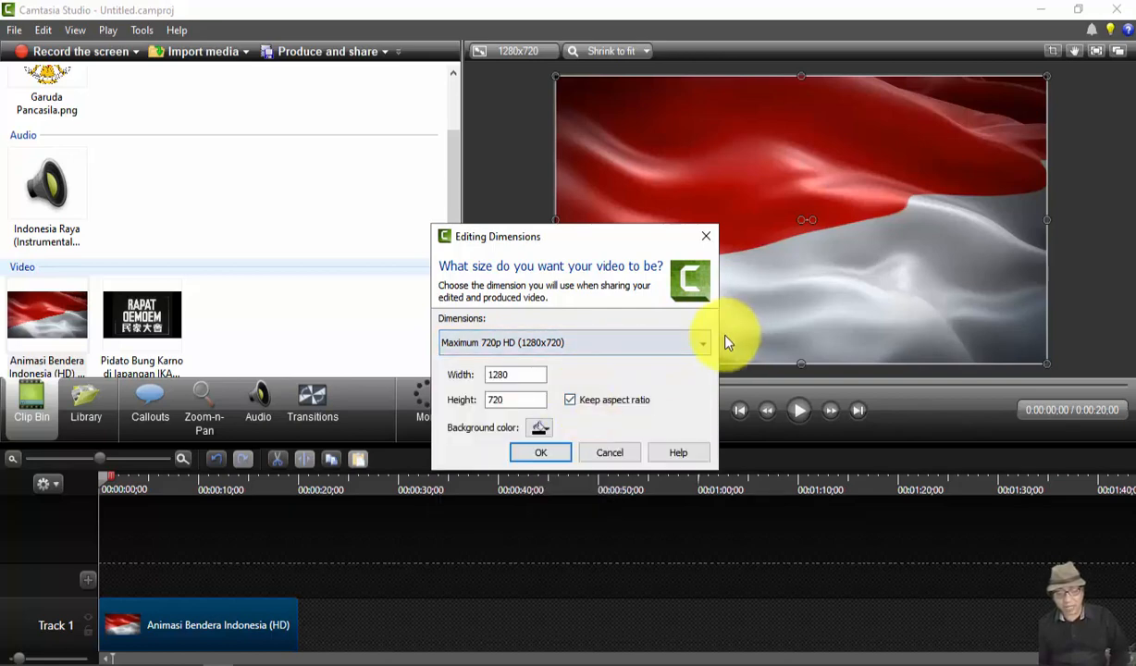
{"action": "left_click", "coordinate": [703, 344]}
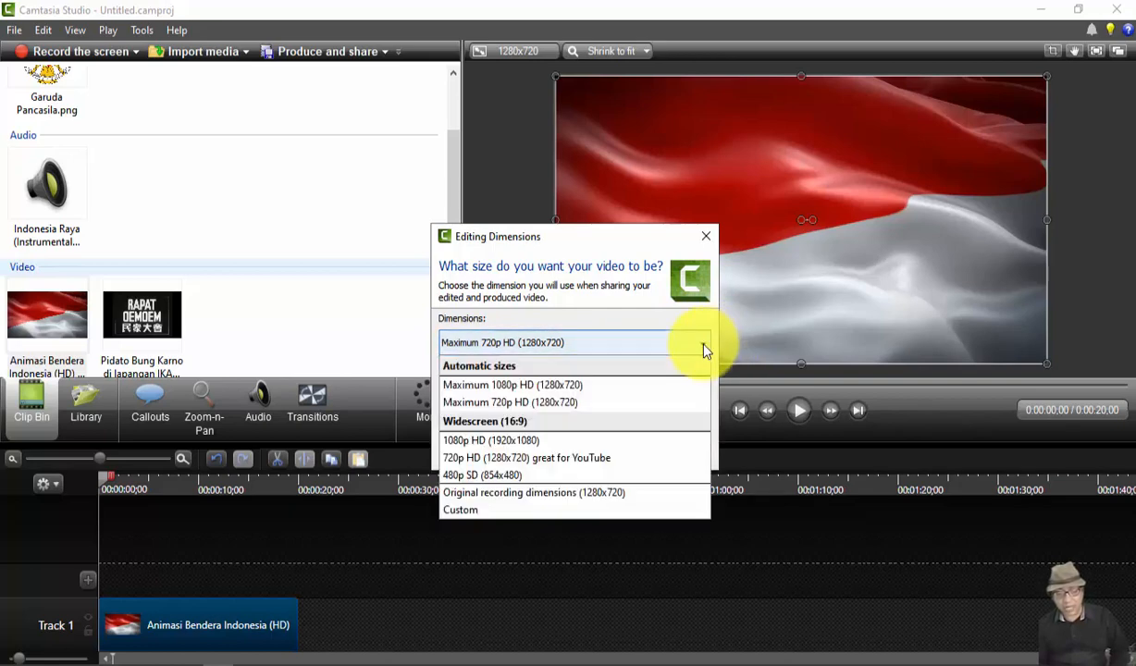
{"action": "left_click", "coordinate": [675, 385]}
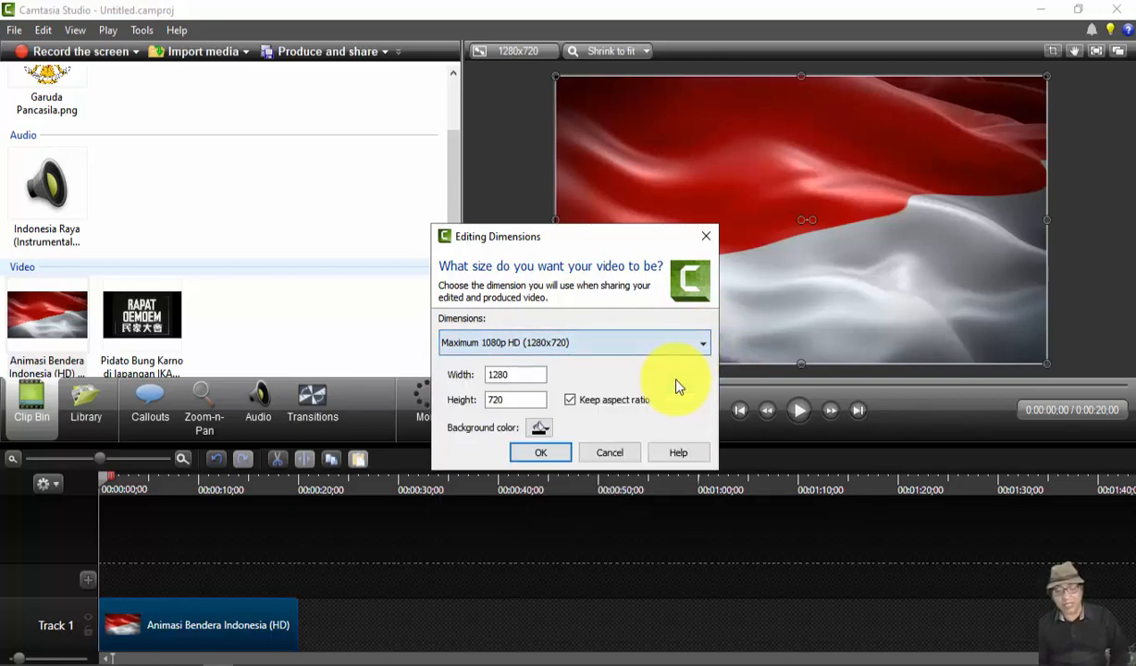
{"action": "left_click", "coordinate": [543, 454]}
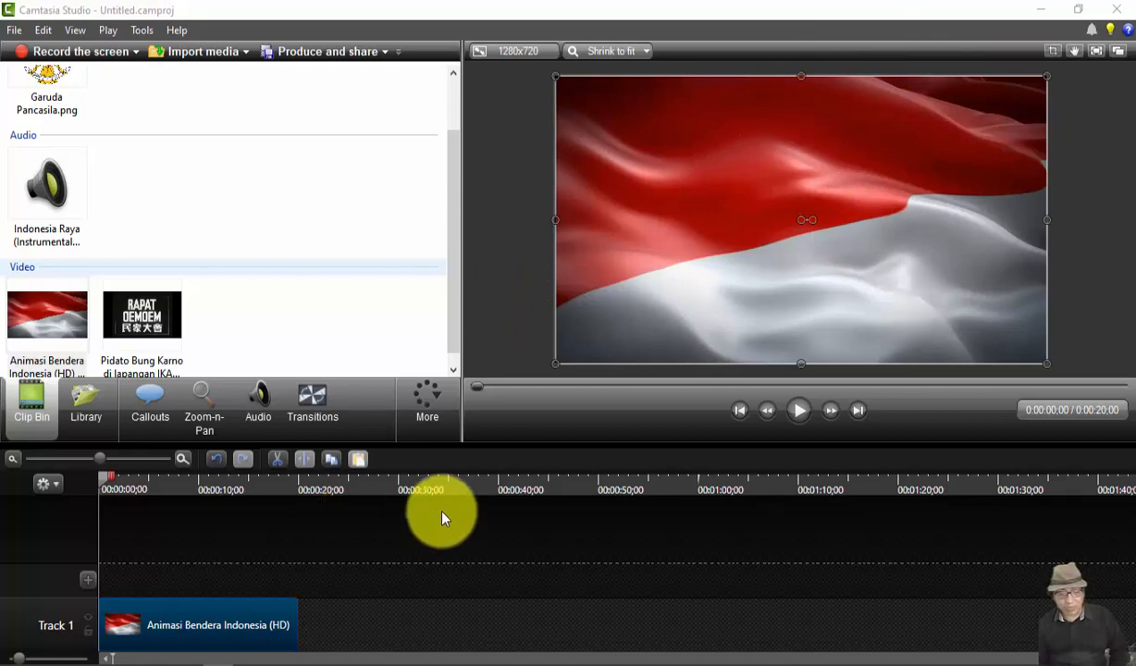
Step: Play the flag video briefly, and add Garuda Pancasila.png above it at the start of Track 2
{"action": "left_click", "coordinate": [795, 412]}
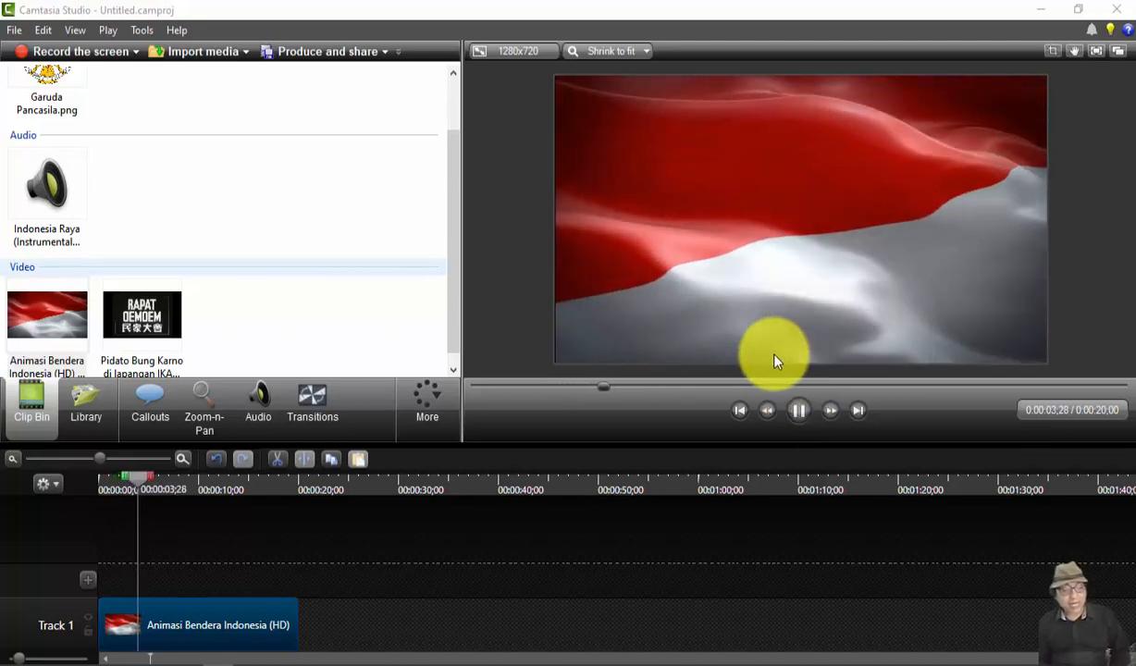
{"action": "left_click", "coordinate": [798, 410]}
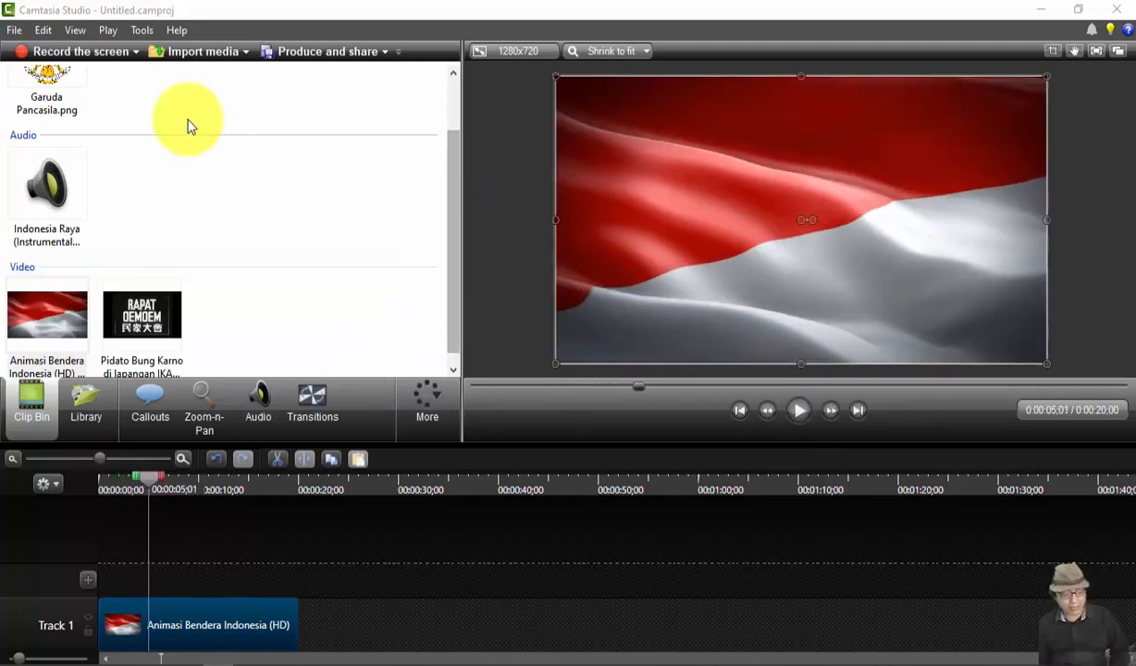
{"action": "left_click_drag", "start_coordinate": [451, 172], "coordinate": [456, 140]}
{"action": "left_click", "coordinate": [62, 142]}
{"action": "left_click_drag", "start_coordinate": [62, 141], "coordinate": [124, 580]}
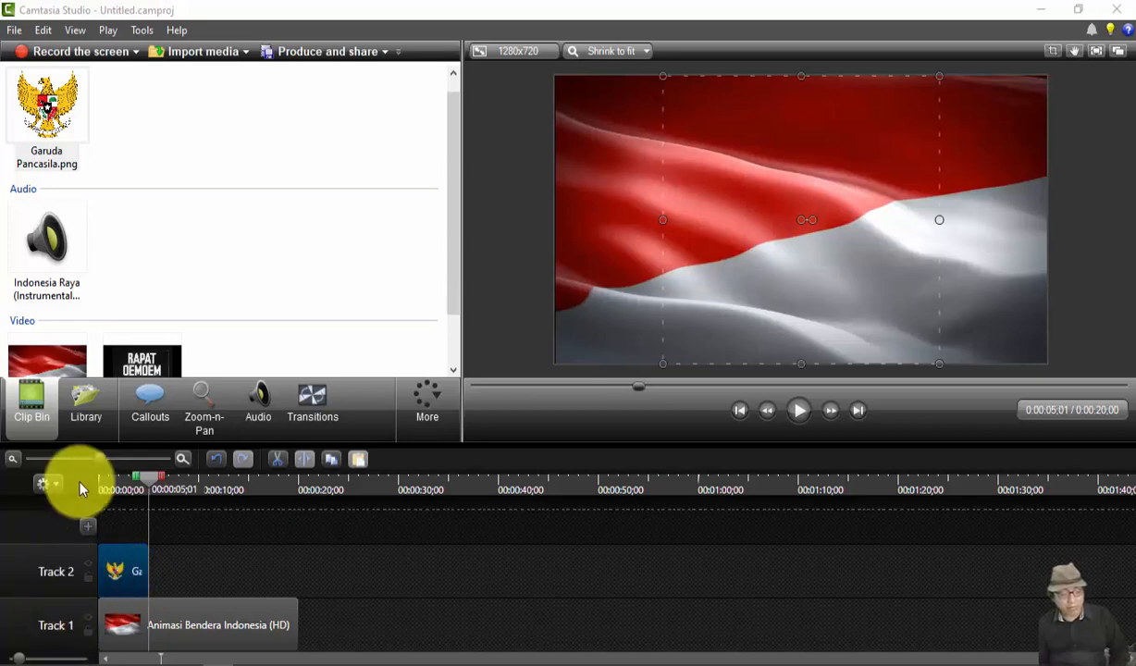
Step: Extend the Garuda Pancasila.png clip on Track 2 to the flag video's end at 20 seconds, and scrub the timeline to check the overlay
{"action": "left_click", "coordinate": [111, 481]}
{"action": "left_click_drag", "start_coordinate": [116, 483], "coordinate": [274, 499]}
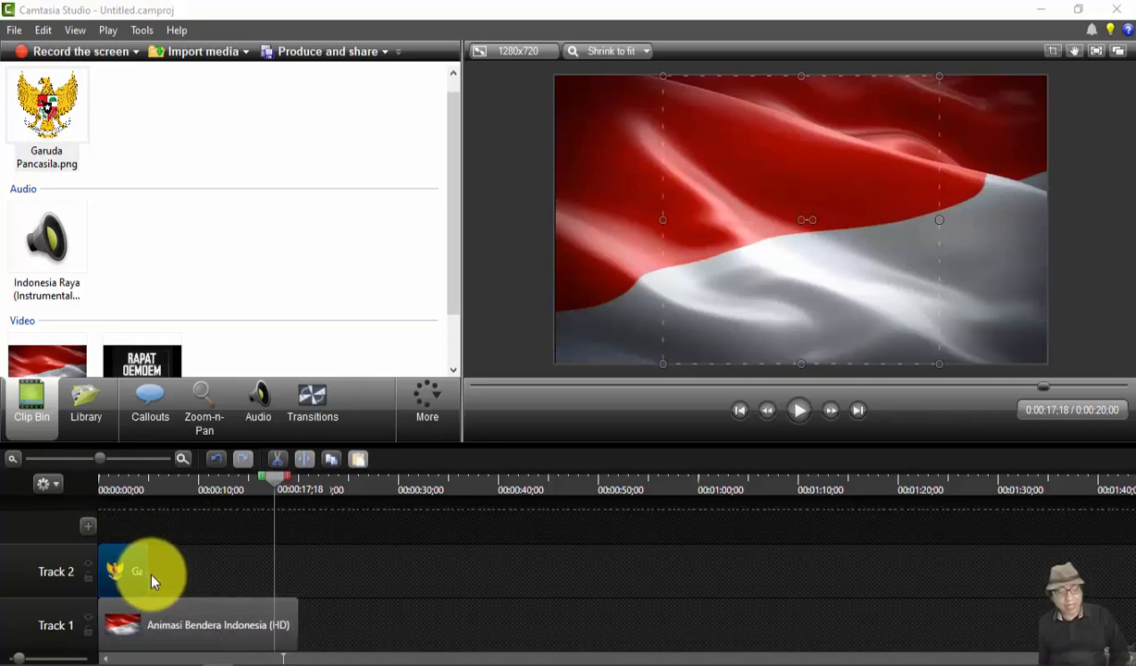
{"action": "left_click_drag", "start_coordinate": [147, 573], "coordinate": [297, 574]}
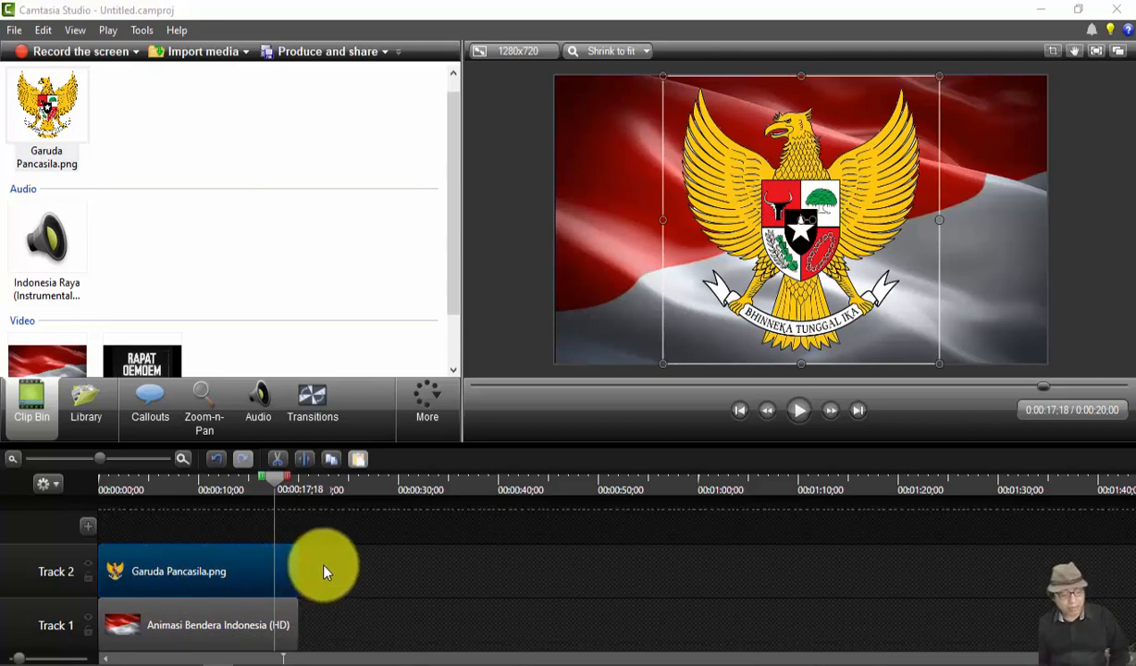
{"action": "left_click_drag", "start_coordinate": [275, 484], "coordinate": [147, 524]}
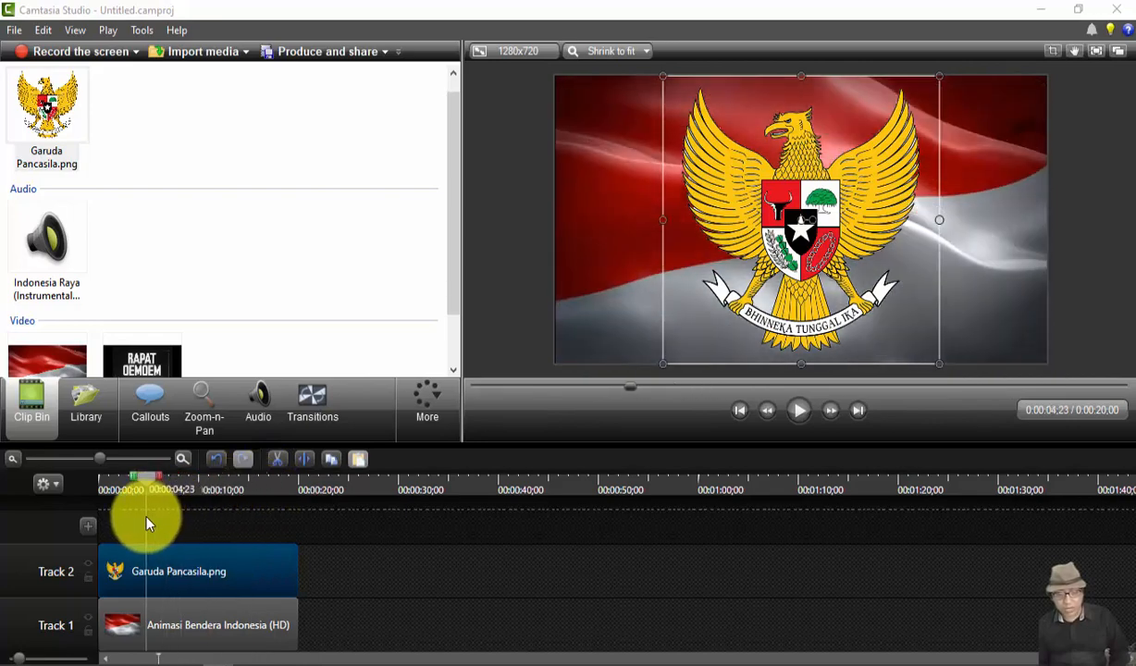
{"action": "left_click", "coordinate": [219, 629]}
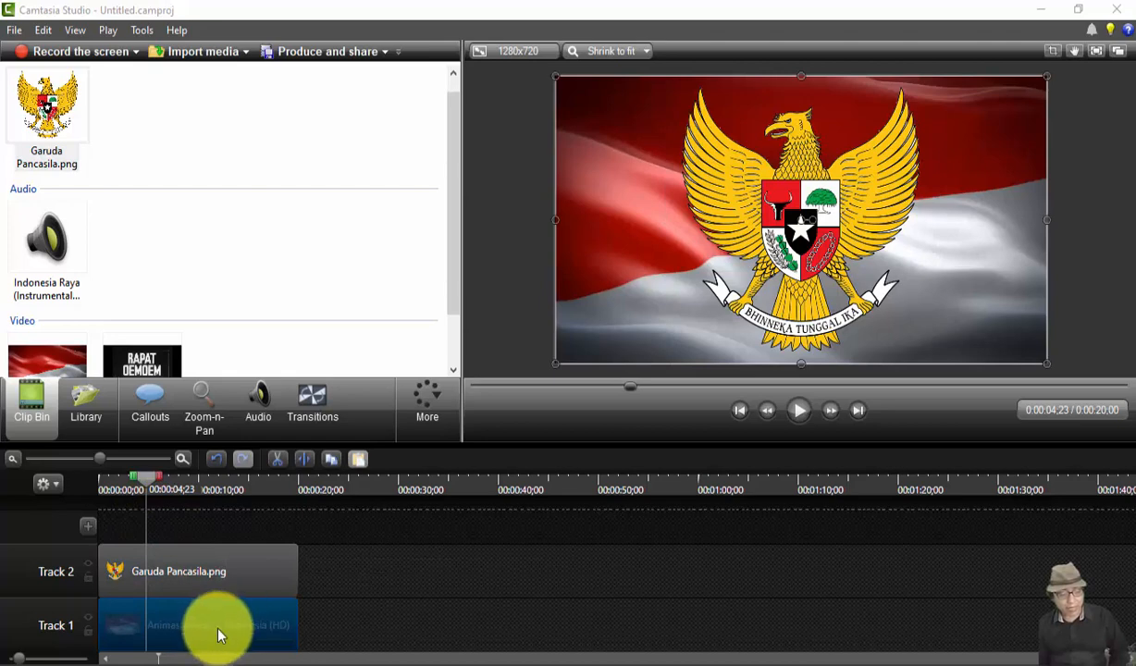
Step: Try placing the flag video on Track 3 above the emblem, and move it back to Track 1
{"action": "left_click", "coordinate": [196, 575]}
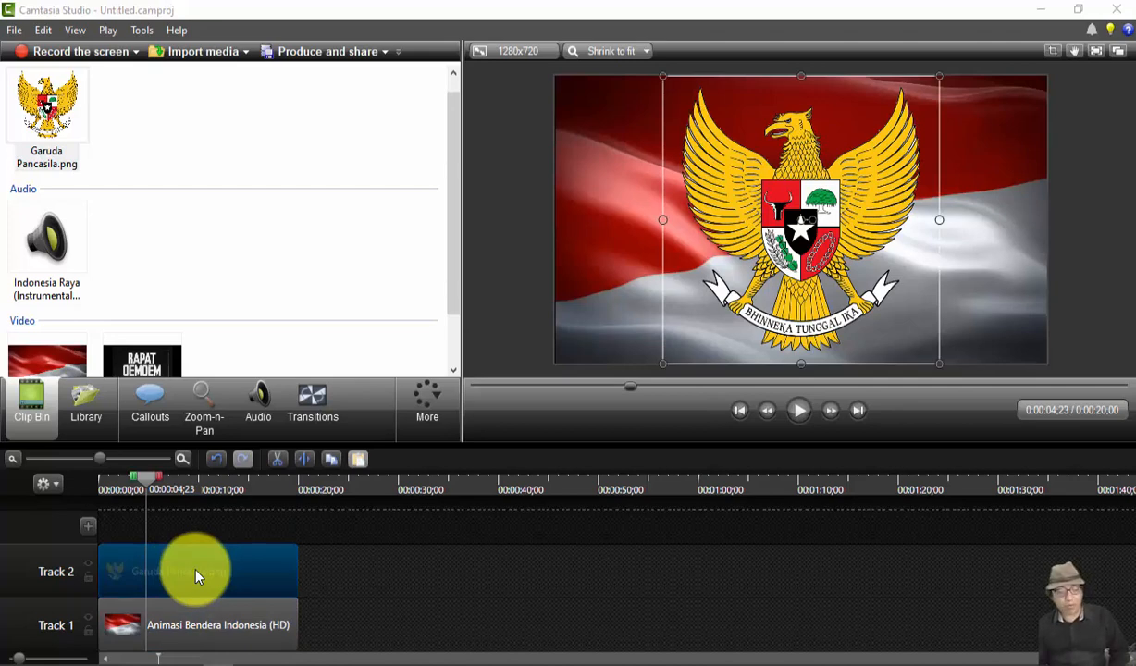
{"action": "left_click_drag", "start_coordinate": [202, 626], "coordinate": [208, 537]}
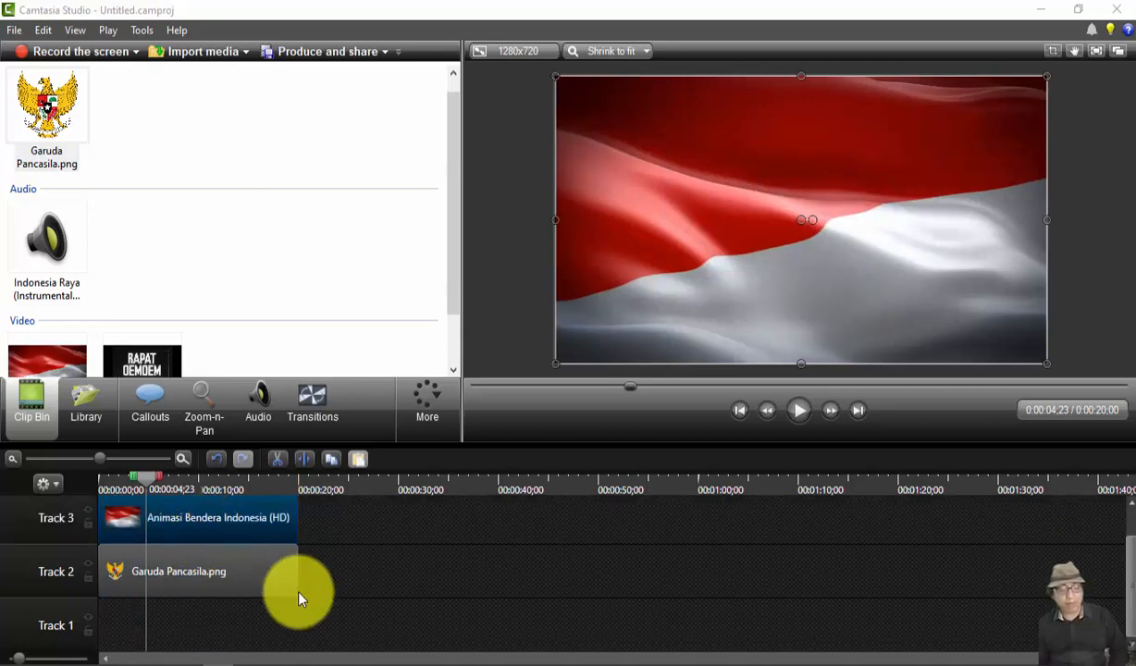
{"action": "left_click", "coordinate": [326, 588]}
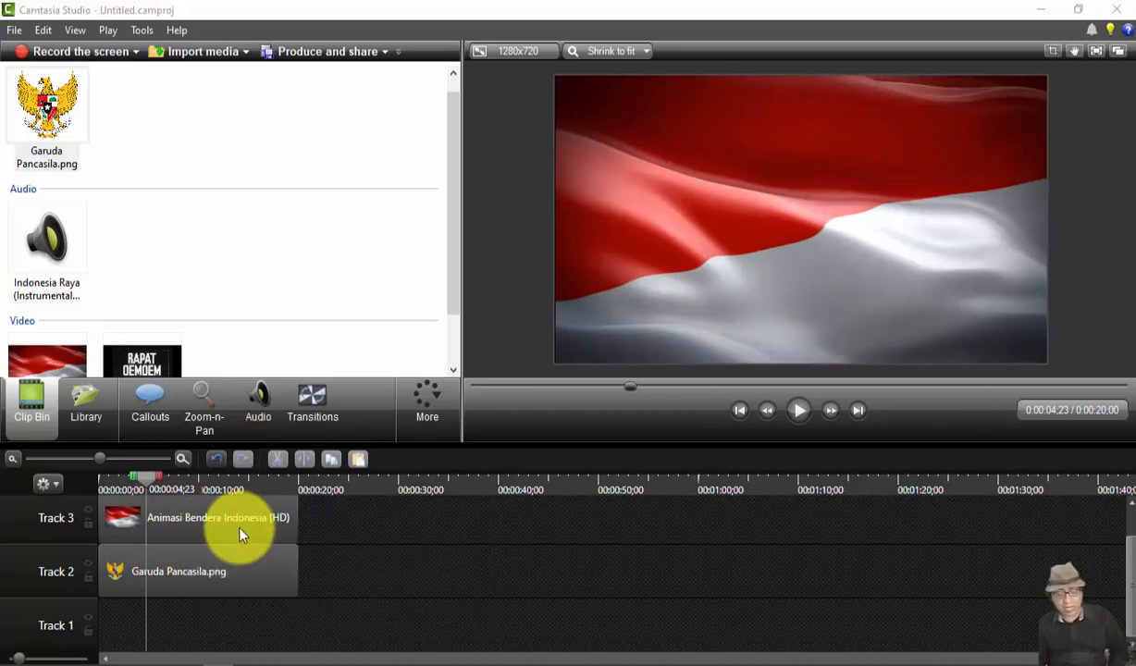
{"action": "left_click_drag", "start_coordinate": [240, 529], "coordinate": [231, 633]}
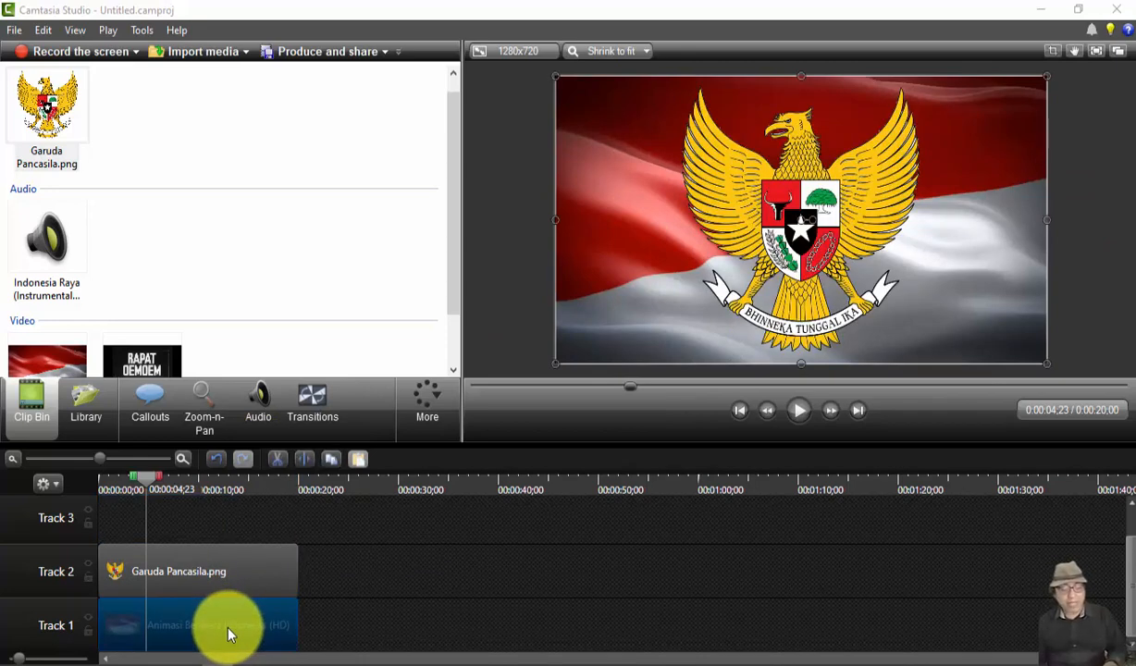
Step: Scale the Garuda emblem down around the canvas centre to about 60% of the canvas height, trying and undoing a rotation along the way
{"action": "left_click", "coordinate": [758, 226]}
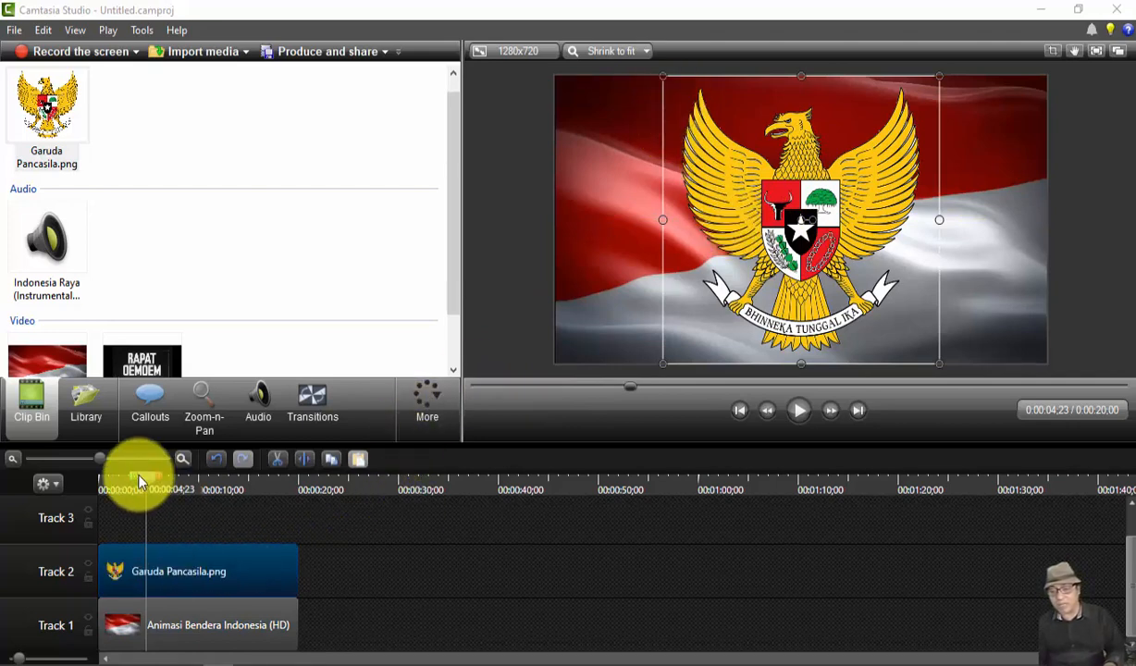
{"action": "mouse_move", "coordinate": [123, 485]}
{"action": "left_mouse_down"}
{"action": "mouse_move", "coordinate": [92, 482]}
{"action": "mouse_move", "coordinate": [129, 482]}
{"action": "left_mouse_up"}
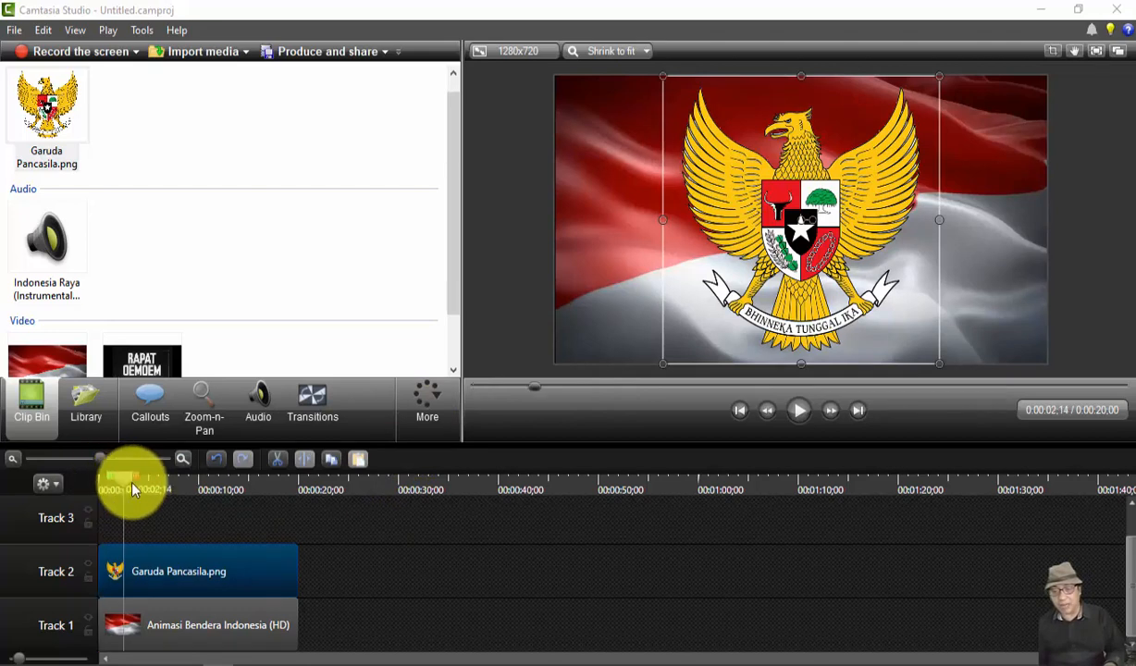
{"action": "left_click", "coordinate": [783, 245]}
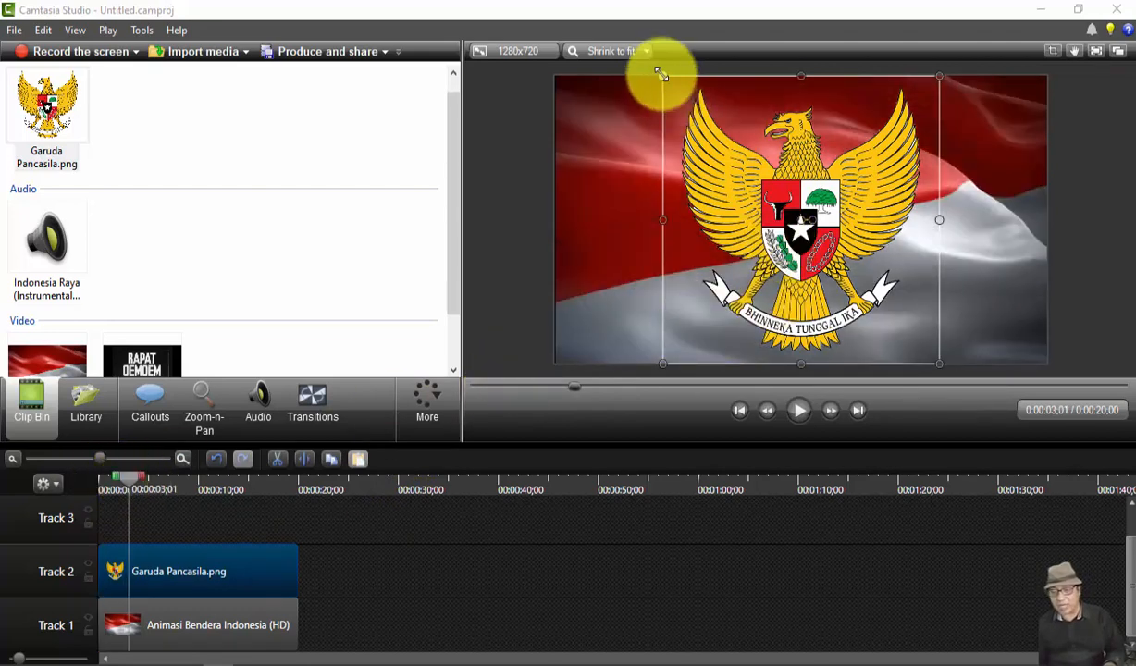
{"action": "left_click_drag", "start_coordinate": [662, 75], "coordinate": [744, 161]}
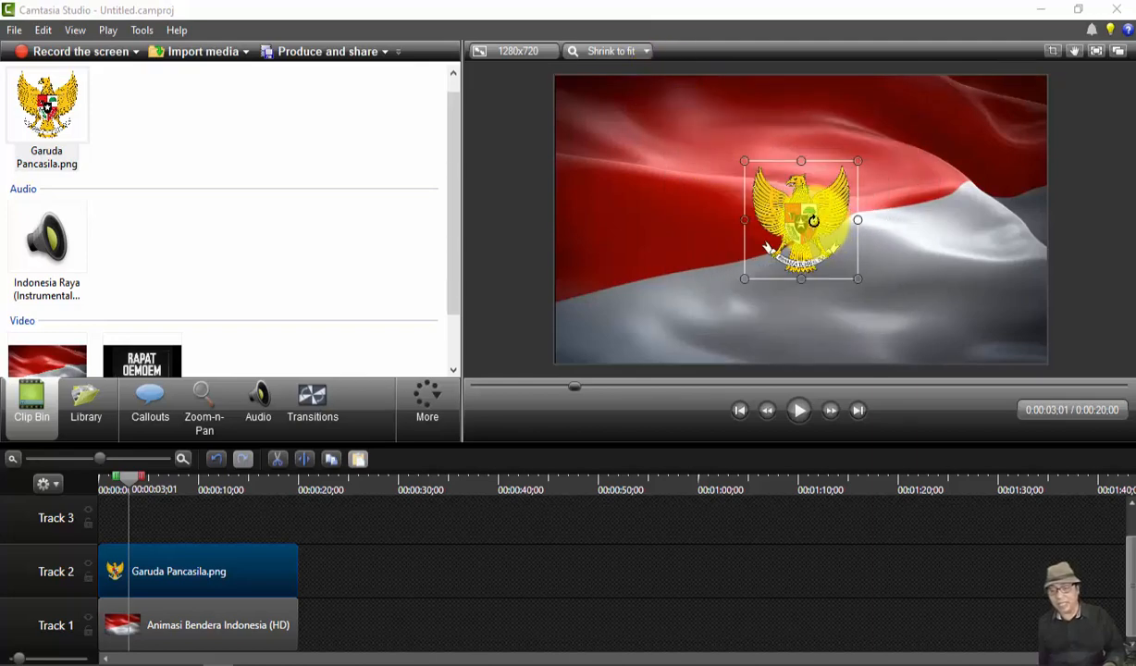
{"action": "left_click_drag", "start_coordinate": [810, 219], "coordinate": [852, 280]}
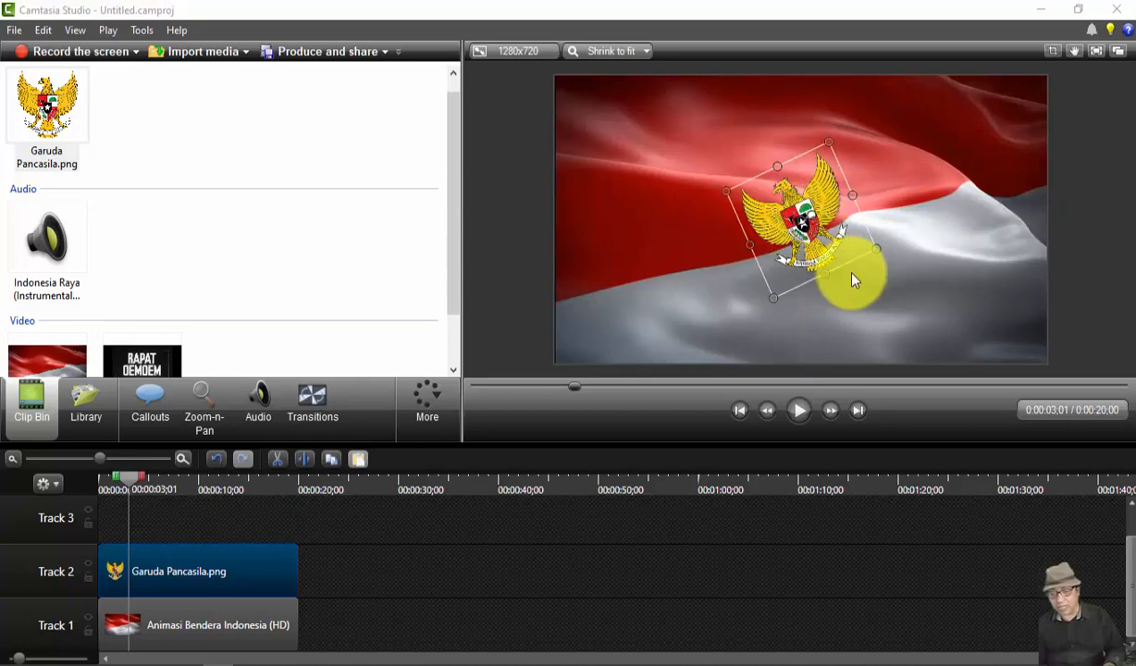
{"action": "key", "text": "ctrl+z"}
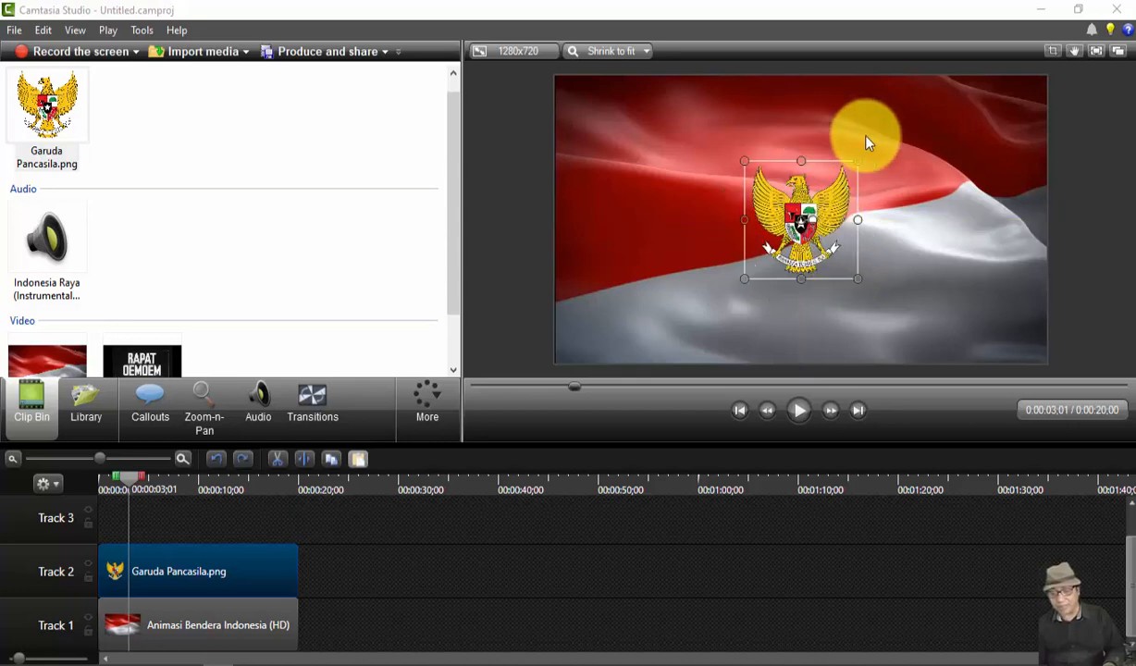
{"action": "left_click_drag", "start_coordinate": [858, 161], "coordinate": [885, 135]}
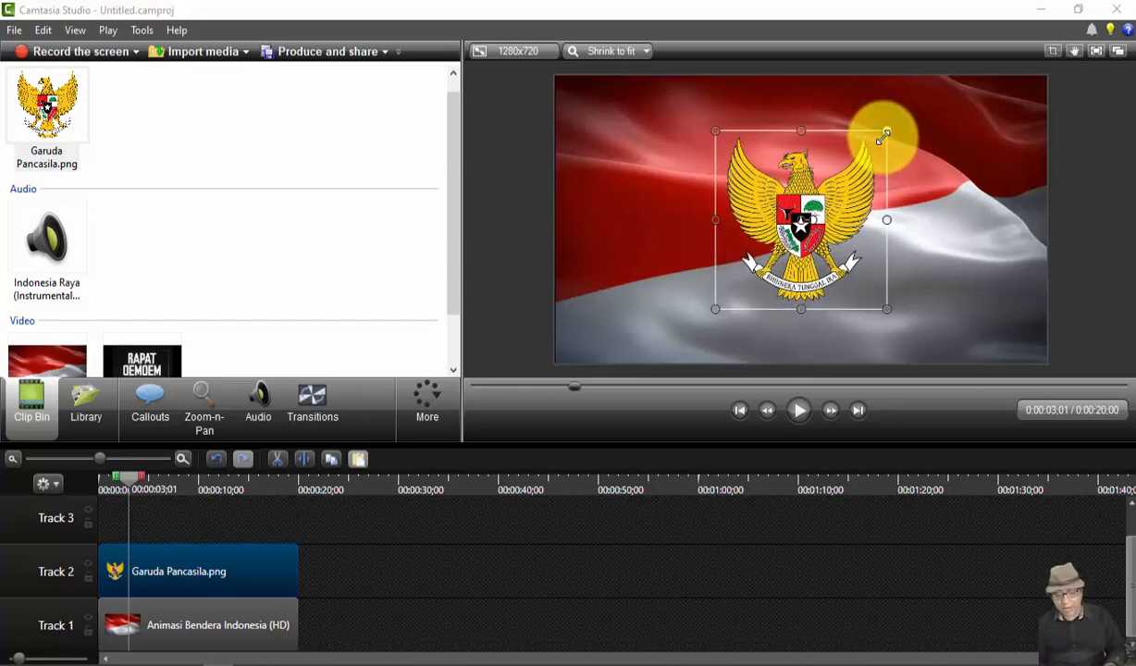
{"action": "left_click", "coordinate": [255, 521]}
Step: Play the resized emblem over the flag background from the start of the timeline for a few seconds
{"action": "left_click", "coordinate": [99, 485]}
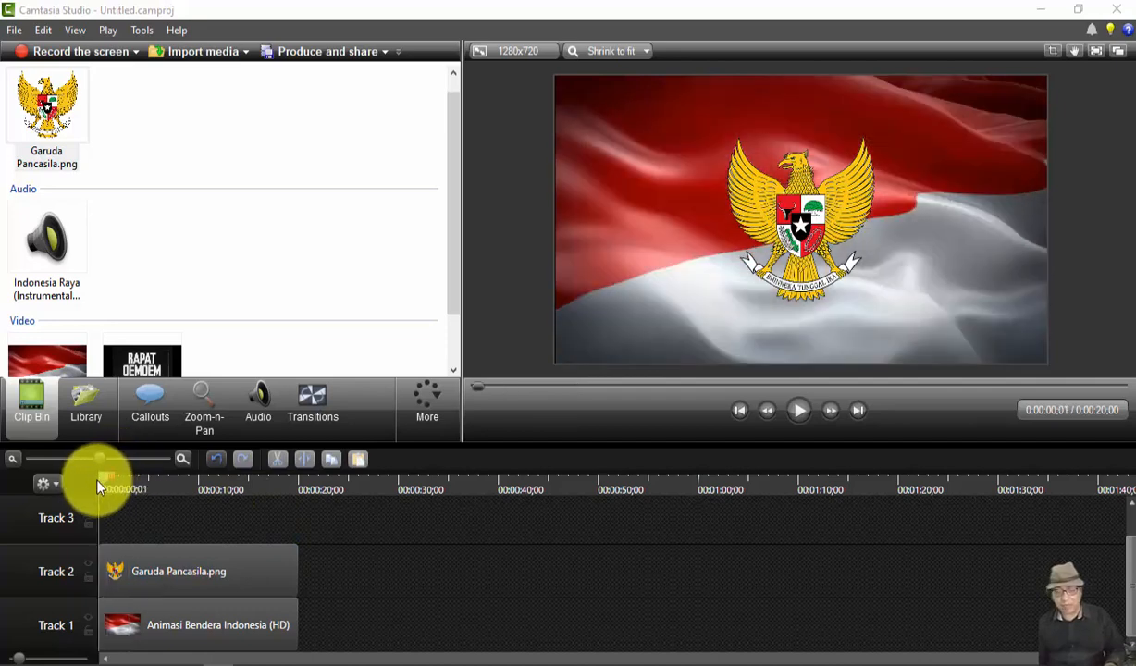
{"action": "left_click", "coordinate": [793, 412]}
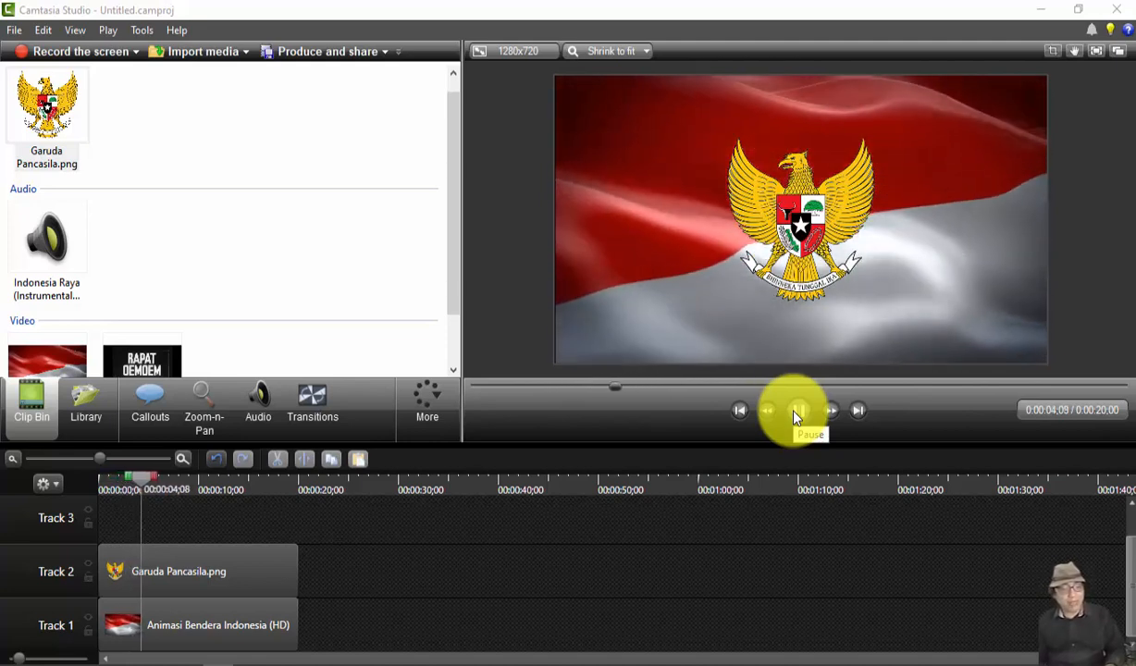
{"action": "left_click", "coordinate": [794, 413]}
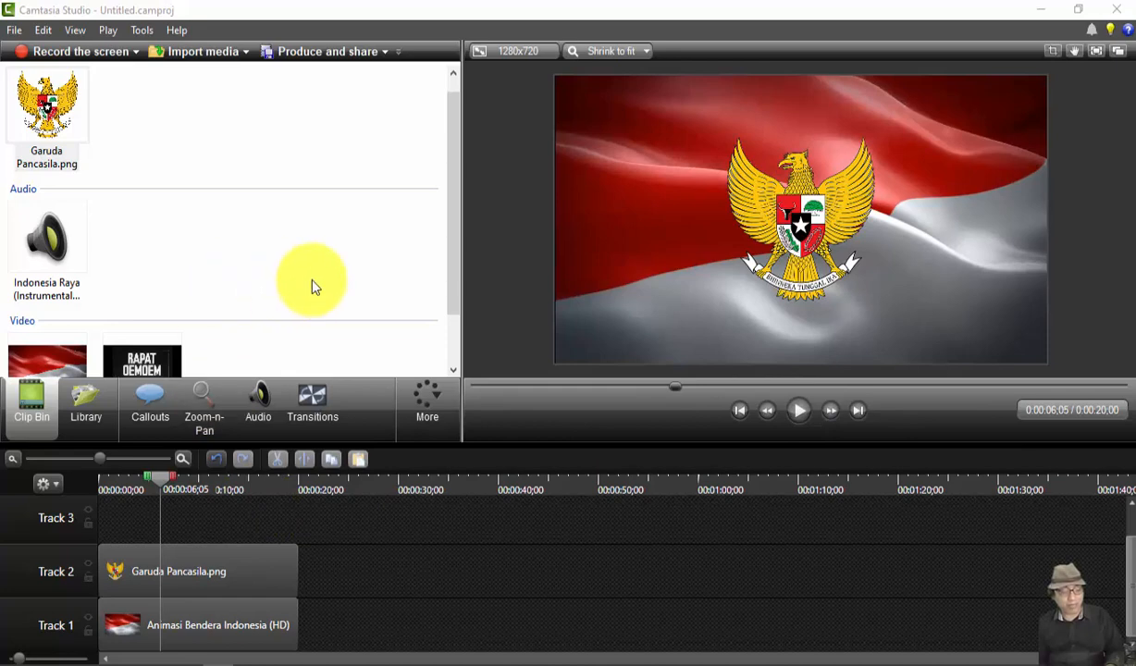
Step: Add the Indonesia Raya (Instrumental) audio to Track 3, starting at the beginning of the timeline
{"action": "left_click_drag", "start_coordinate": [459, 246], "coordinate": [459, 248]}
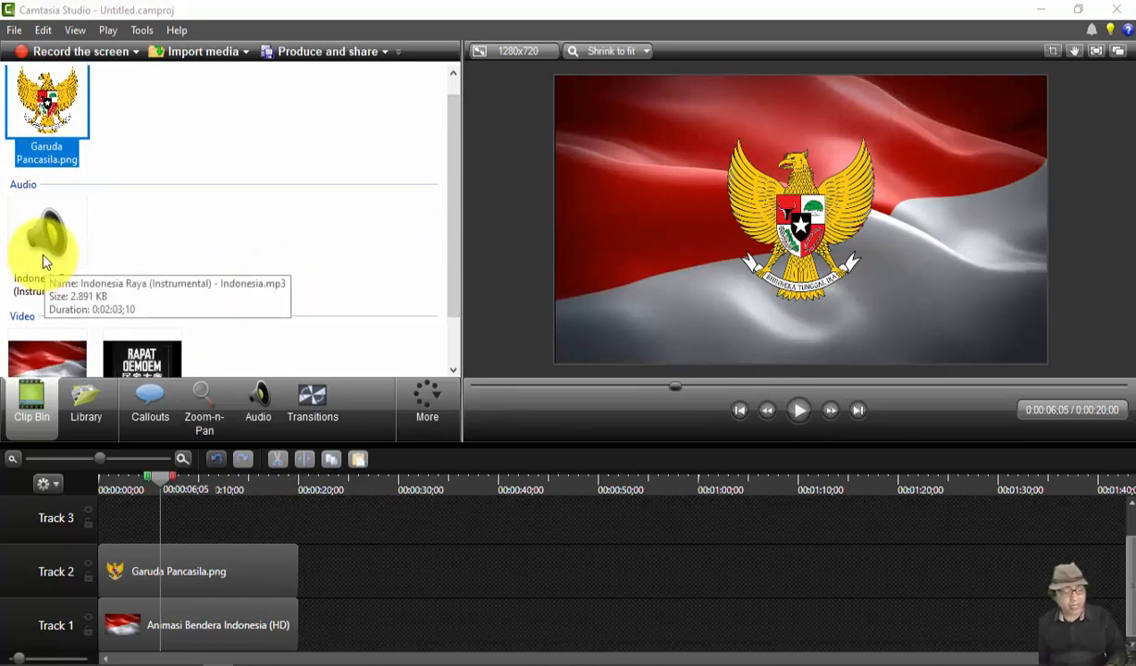
{"action": "left_click_drag", "start_coordinate": [41, 244], "coordinate": [126, 524]}
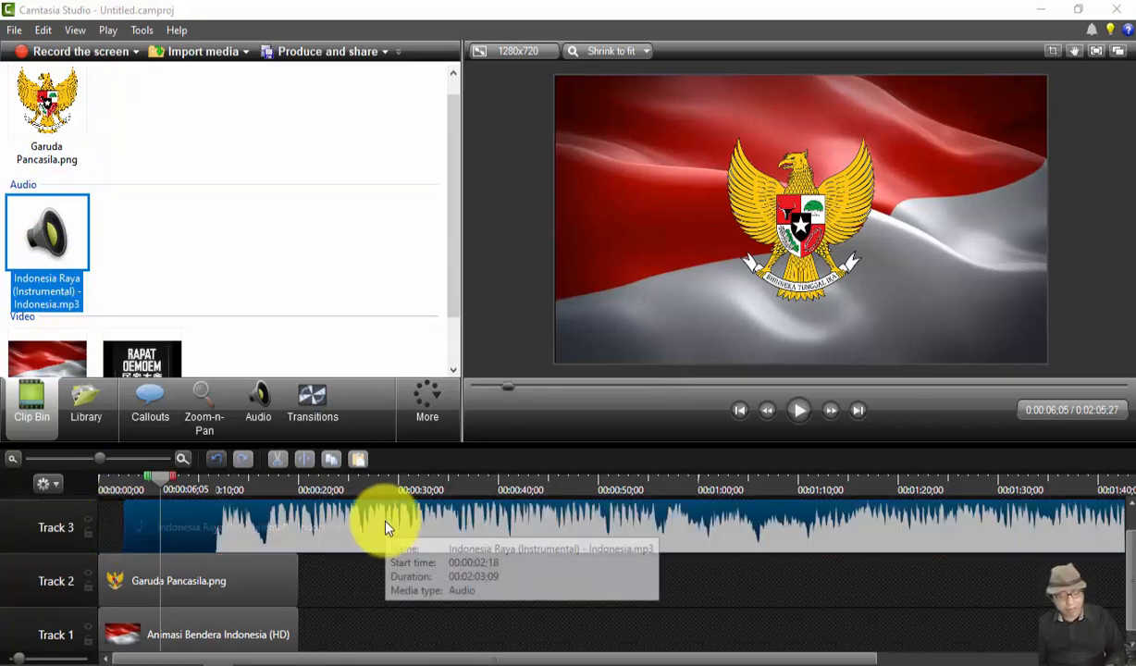
{"action": "left_click_drag", "start_coordinate": [241, 533], "coordinate": [208, 535]}
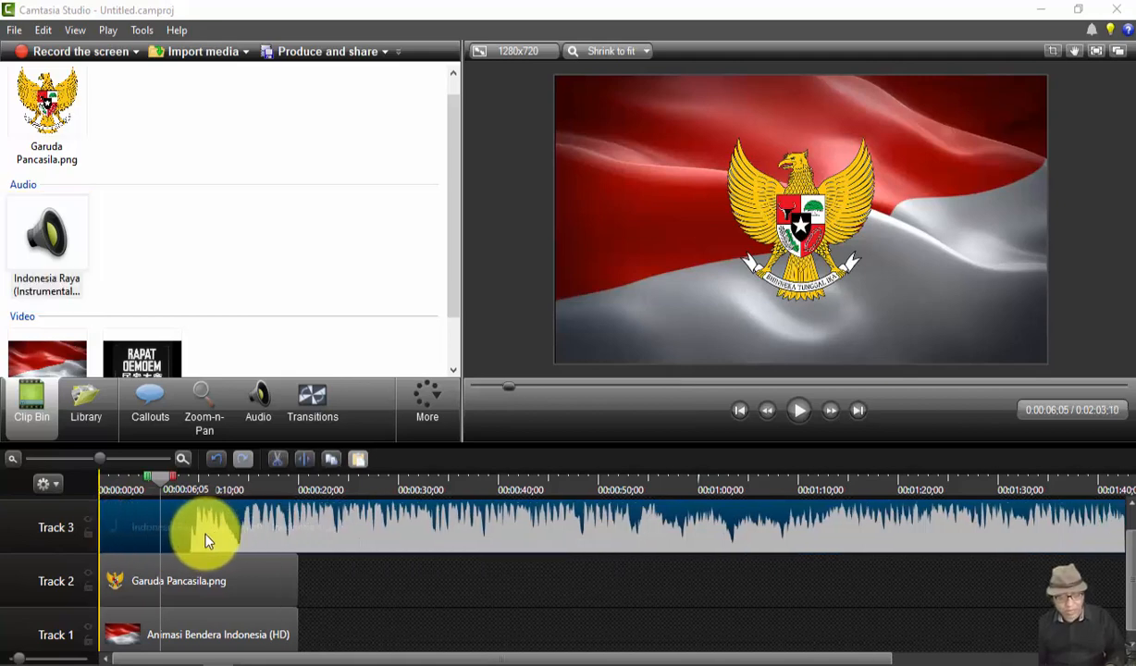
Step: Try shortening the flag video on Track 1 to about 15 seconds, and extend it back to 20 seconds
{"action": "left_click", "coordinate": [296, 620]}
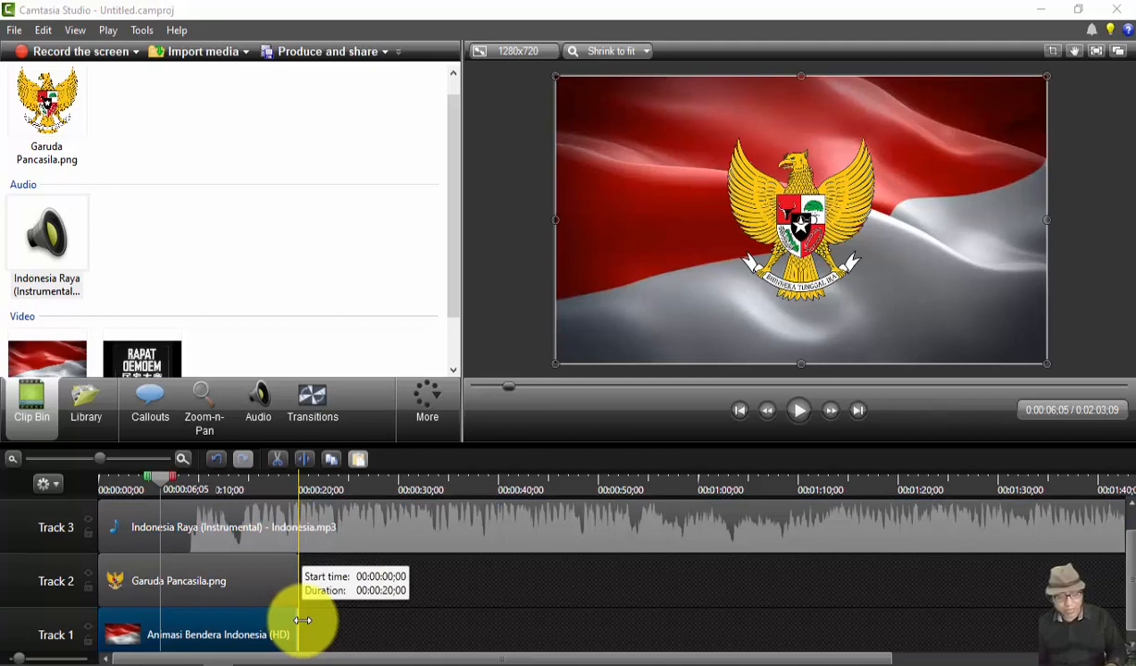
{"action": "left_click_drag", "start_coordinate": [301, 621], "coordinate": [248, 628]}
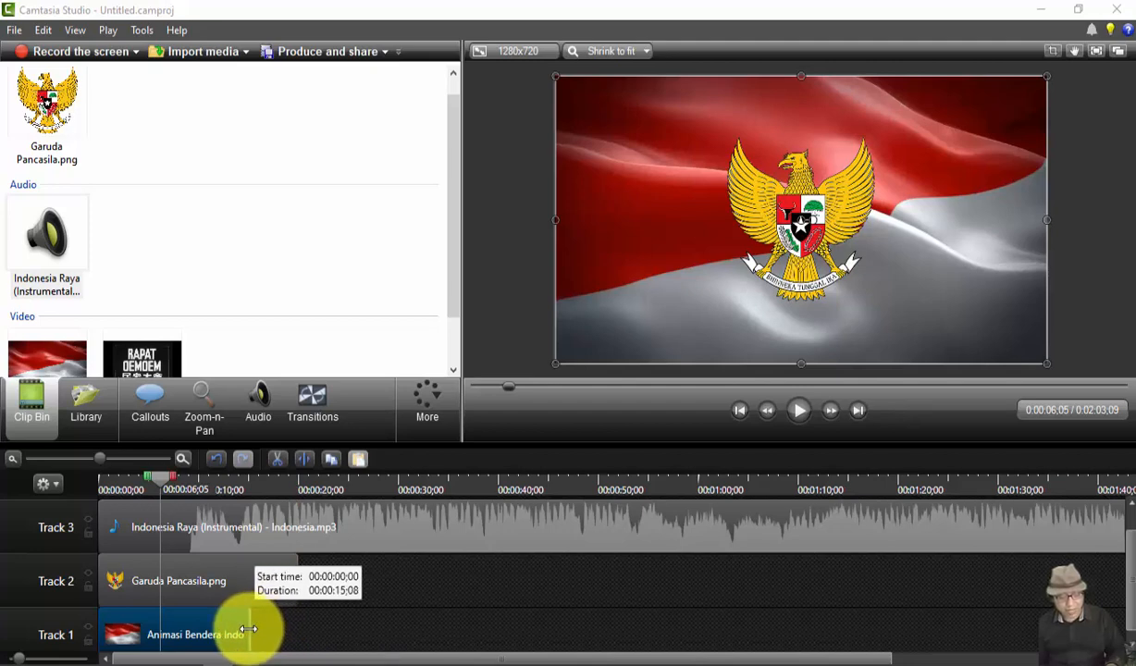
{"action": "left_click_drag", "start_coordinate": [247, 629], "coordinate": [337, 638]}
{"action": "mouse_move", "coordinate": [296, 584]}
{"action": "left_mouse_down"}
{"action": "mouse_move", "coordinate": [214, 589]}
{"action": "mouse_move", "coordinate": [295, 579]}
{"action": "left_mouse_up"}
Step: Trim about 8 seconds of quiet opening from the Indonesia Raya audio by ear, and move the clip back to the timeline start
{"action": "left_click_drag", "start_coordinate": [99, 532], "coordinate": [143, 523]}
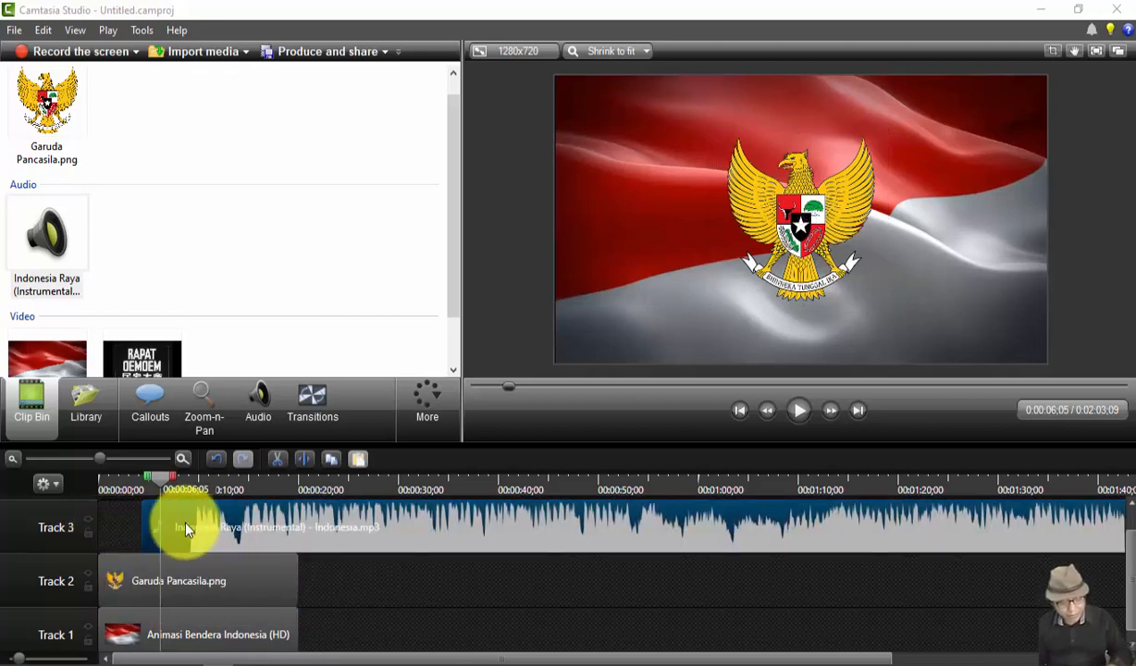
{"action": "left_click", "coordinate": [797, 410]}
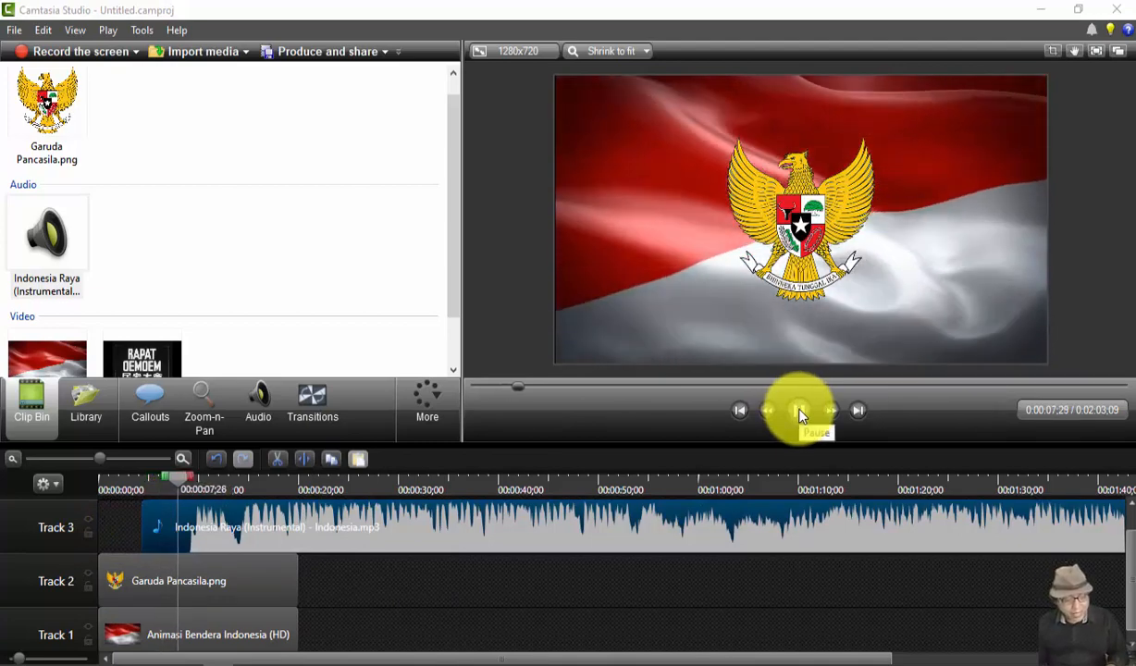
{"action": "key", "text": "XF86AudioRaiseVolume"}
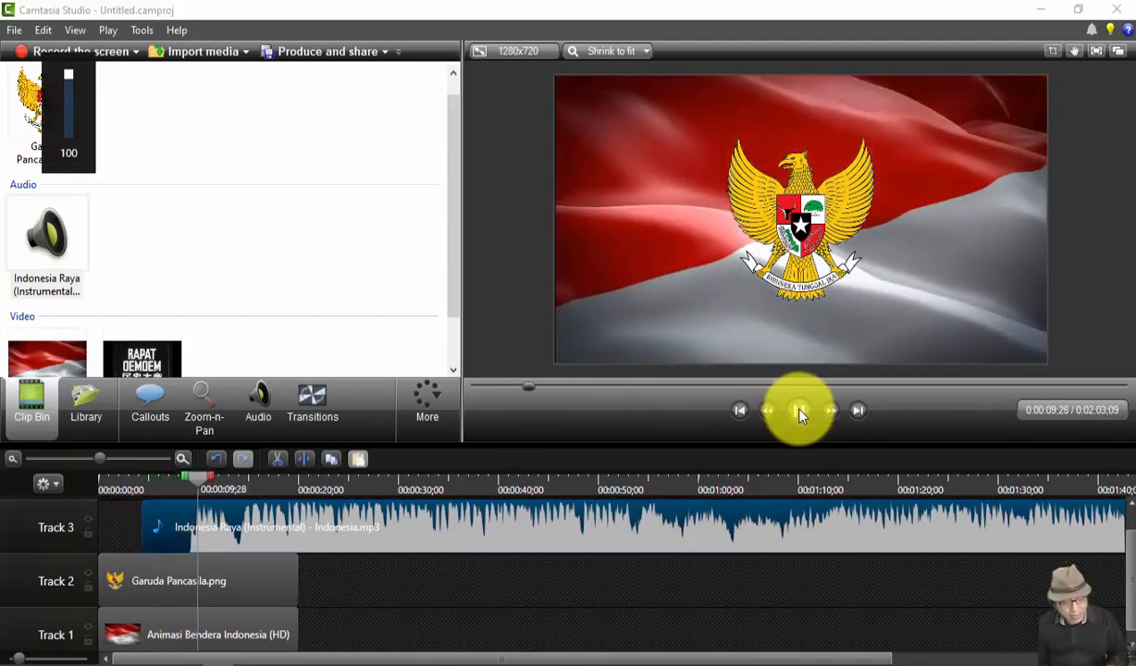
{"action": "left_click", "coordinate": [798, 411]}
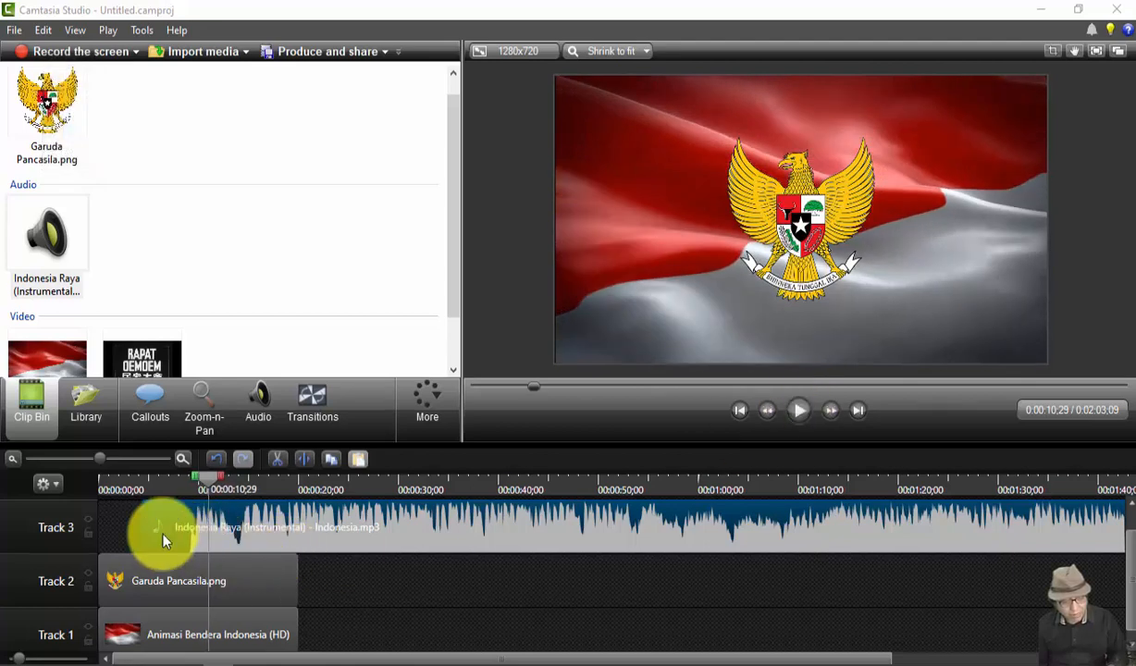
{"action": "left_click_drag", "start_coordinate": [148, 530], "coordinate": [186, 534]}
{"action": "left_click_drag", "start_coordinate": [266, 532], "coordinate": [151, 532]}
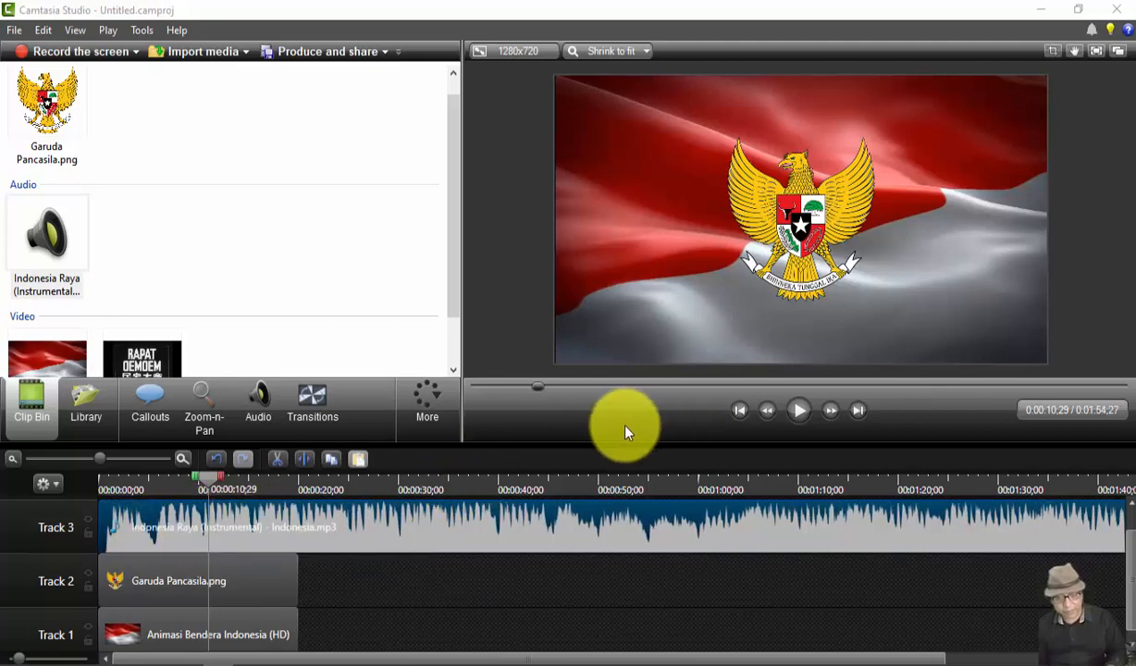
{"action": "left_click", "coordinate": [799, 411]}
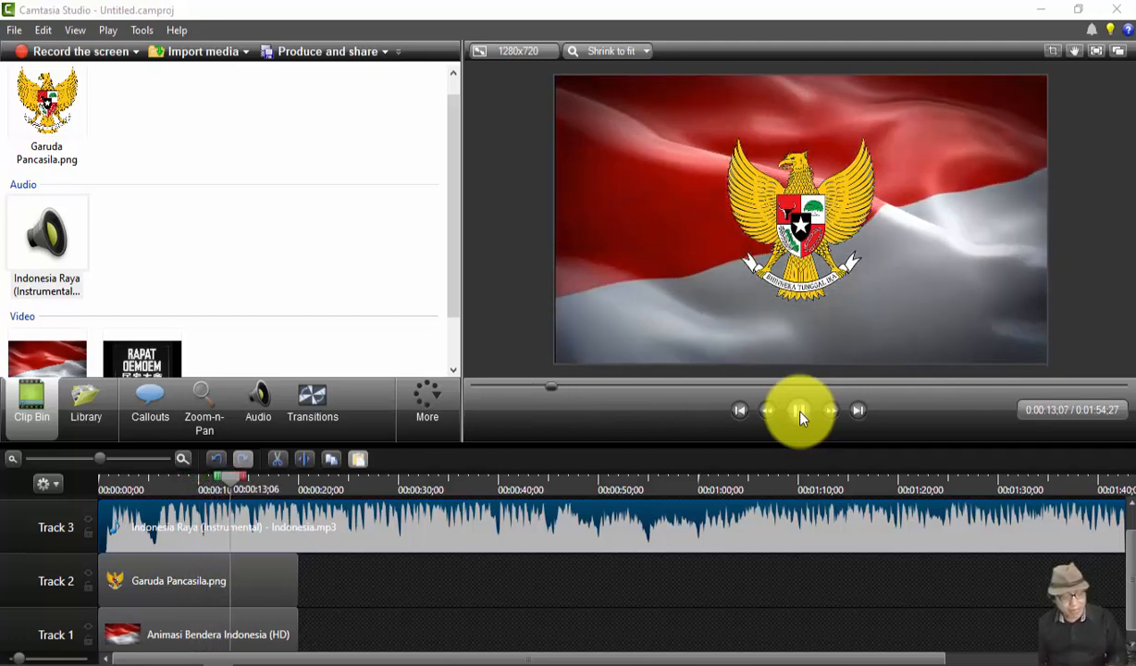
{"action": "left_click", "coordinate": [799, 413]}
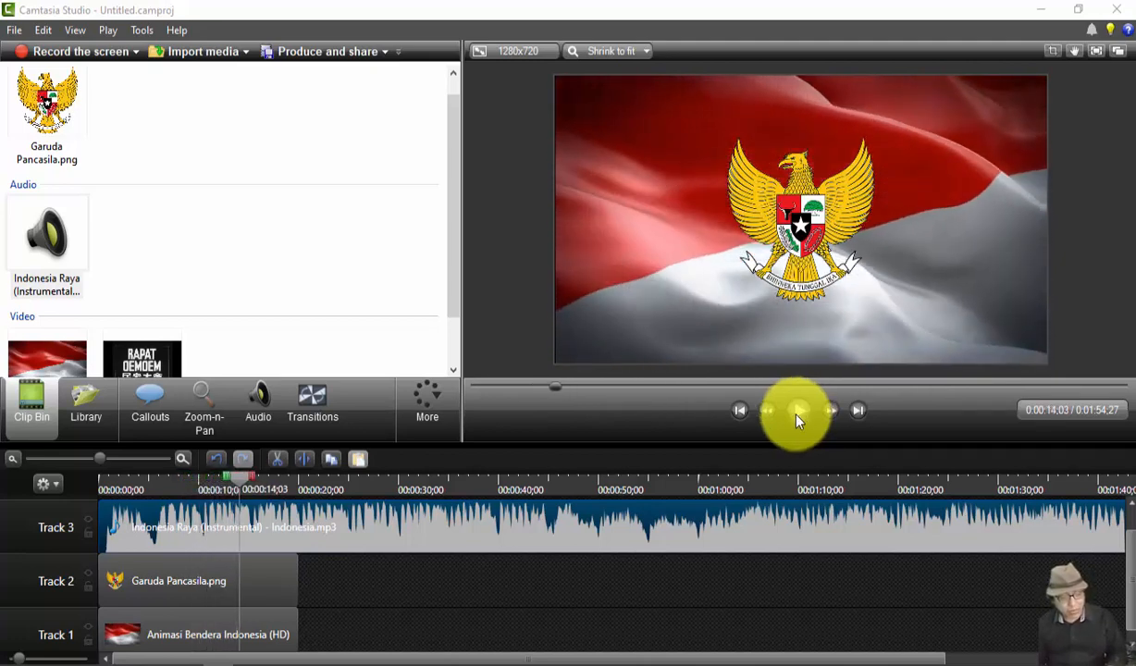
Step: Trim the end of the Indonesia Raya audio to the other clips' end at 20 seconds, and play the last few seconds
{"action": "left_click", "coordinate": [11, 463]}
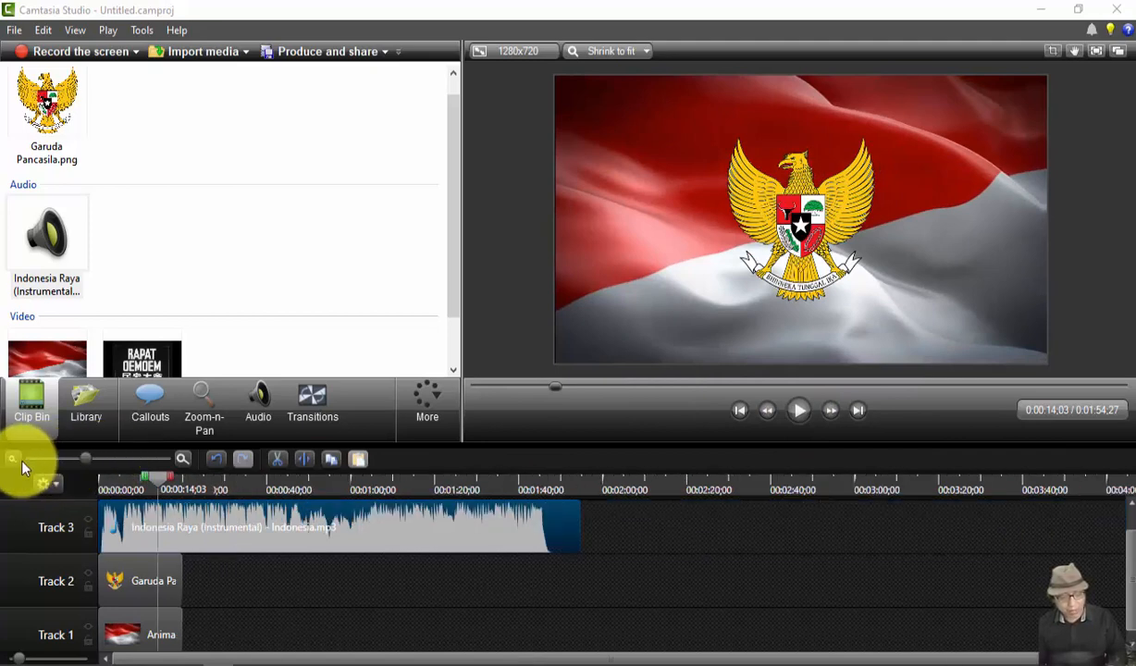
{"action": "left_click", "coordinate": [12, 460]}
{"action": "left_click", "coordinate": [12, 459]}
{"action": "left_click", "coordinate": [12, 460]}
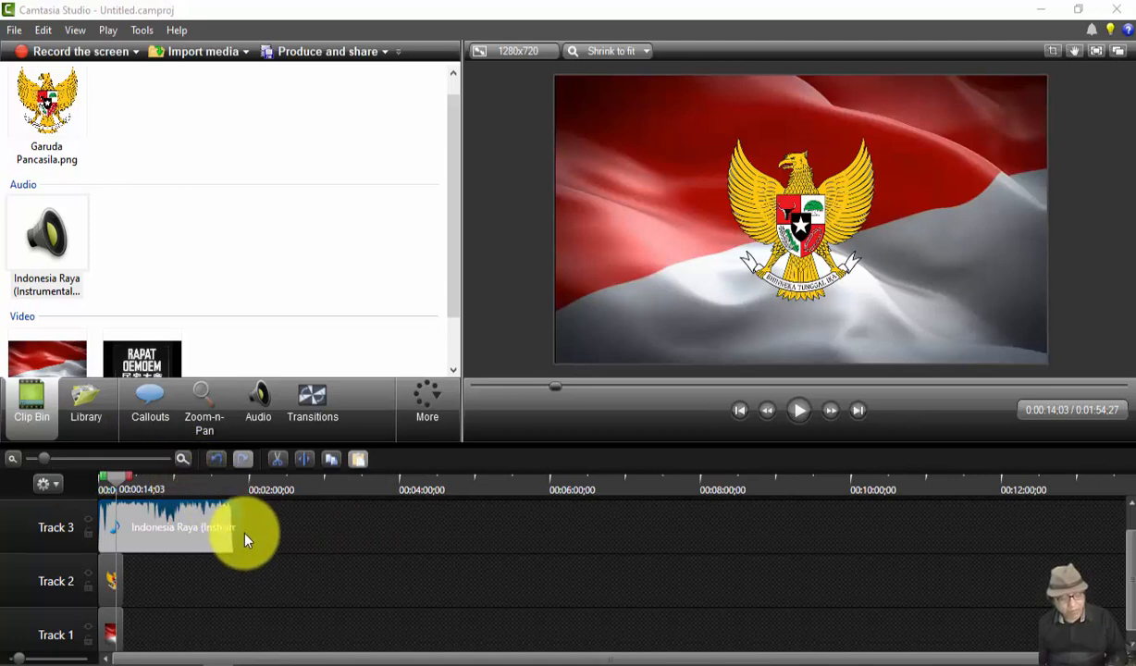
{"action": "left_click_drag", "start_coordinate": [237, 531], "coordinate": [159, 536]}
{"action": "left_click", "coordinate": [182, 458]}
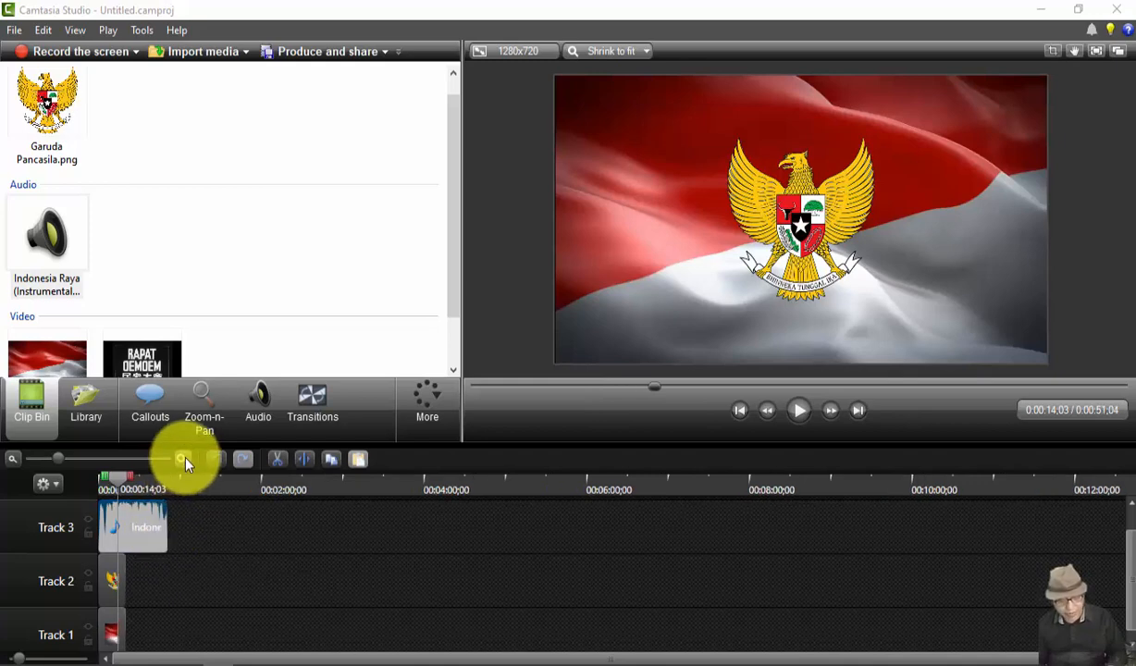
{"action": "left_click", "coordinate": [183, 459]}
{"action": "left_click", "coordinate": [182, 458]}
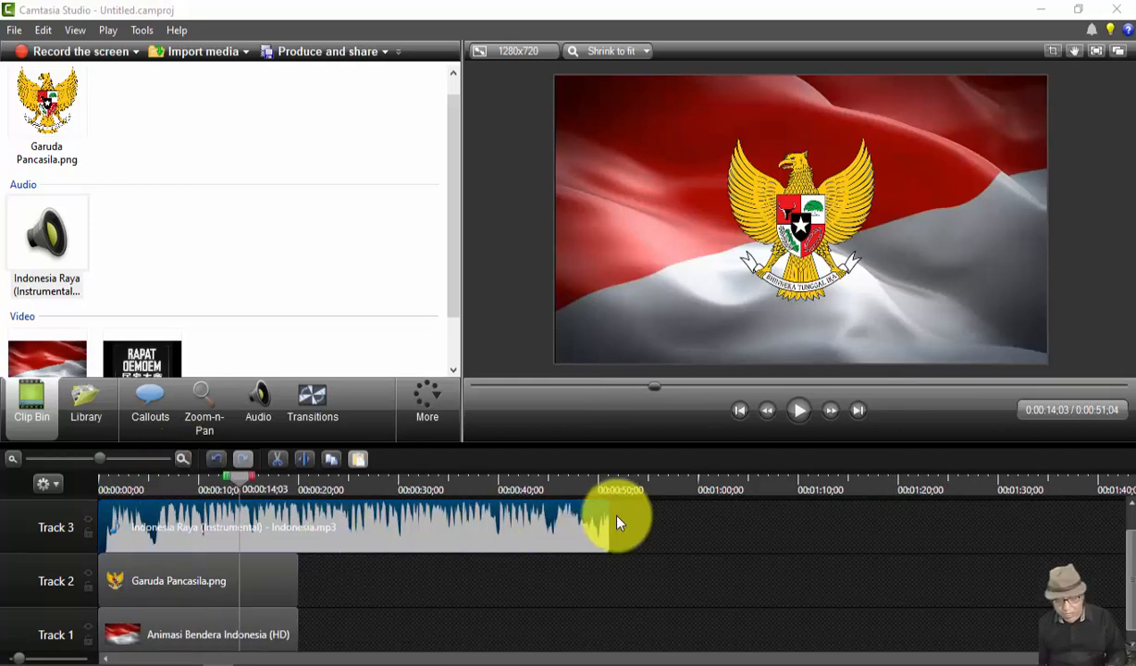
{"action": "left_click_drag", "start_coordinate": [606, 519], "coordinate": [301, 536]}
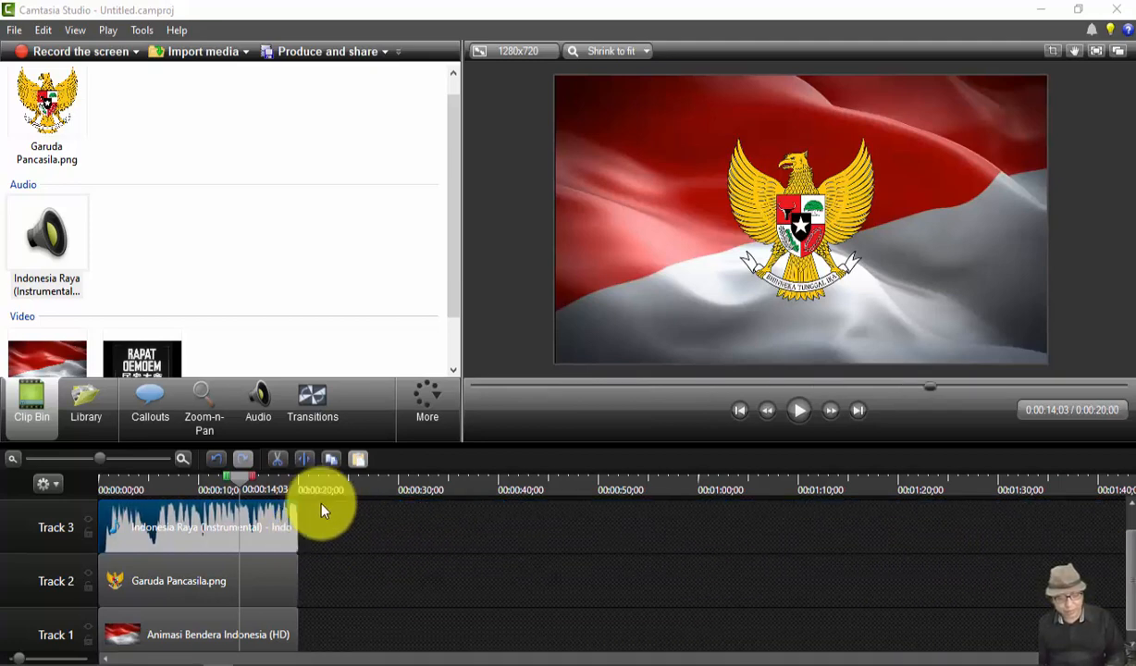
{"action": "left_click", "coordinate": [274, 490]}
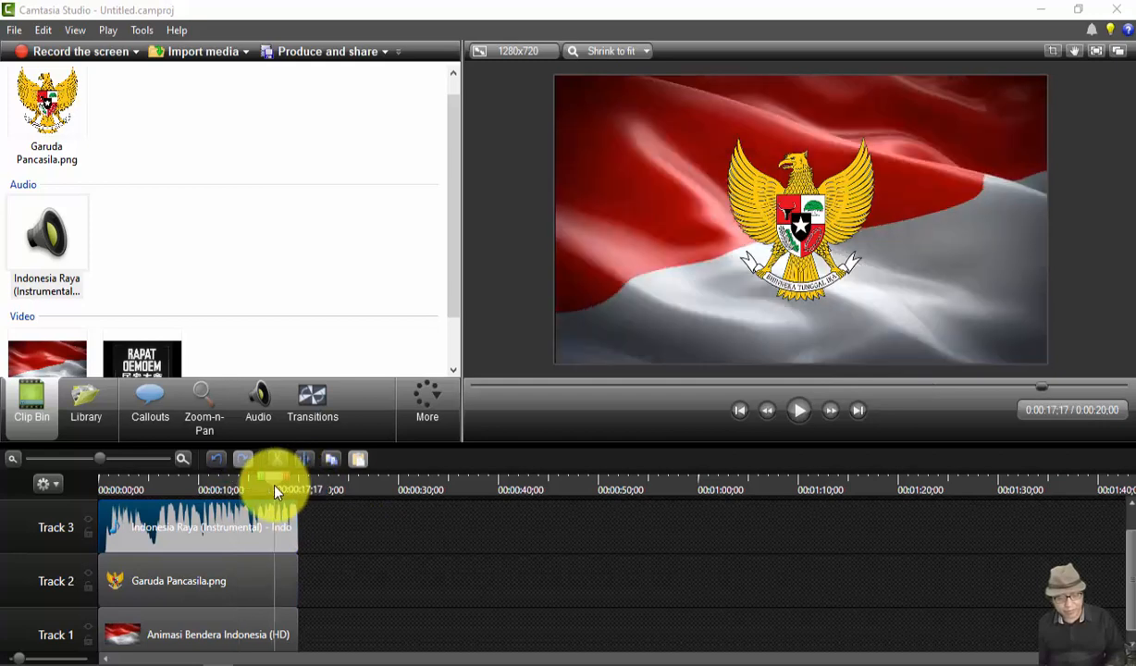
{"action": "left_click", "coordinate": [800, 412]}
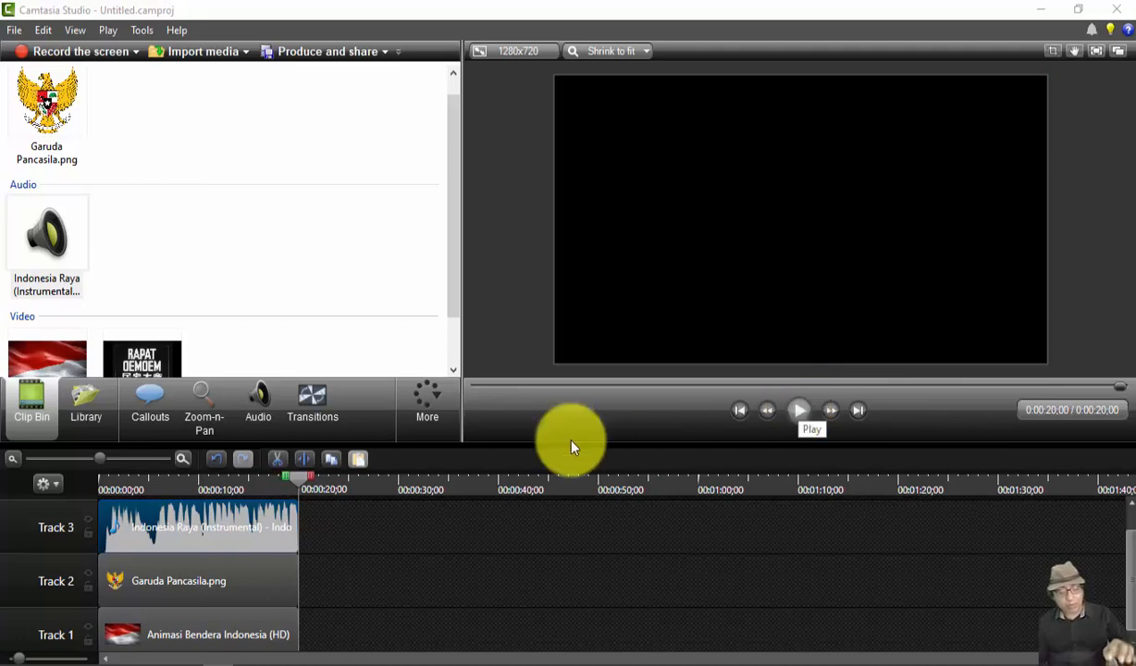
Step: Fade out the end of the Indonesia Raya audio on Track 3, and play the last seconds to check it
{"action": "left_click_drag", "start_coordinate": [298, 481], "coordinate": [200, 485]}
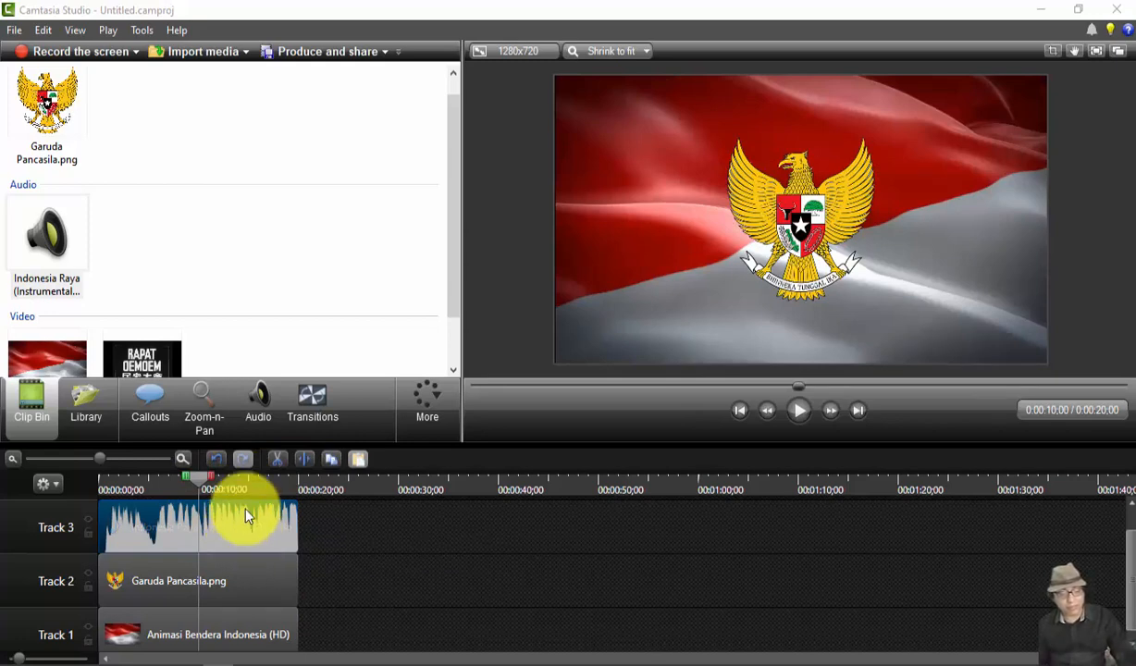
{"action": "left_click", "coordinate": [256, 400]}
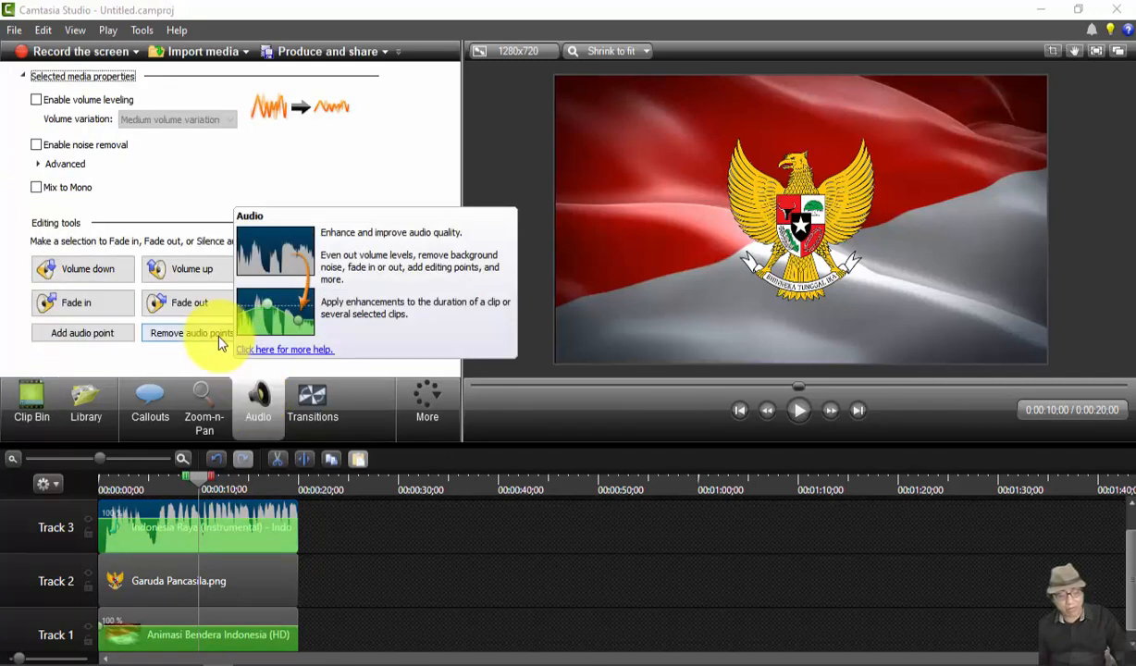
{"action": "left_click", "coordinate": [192, 308]}
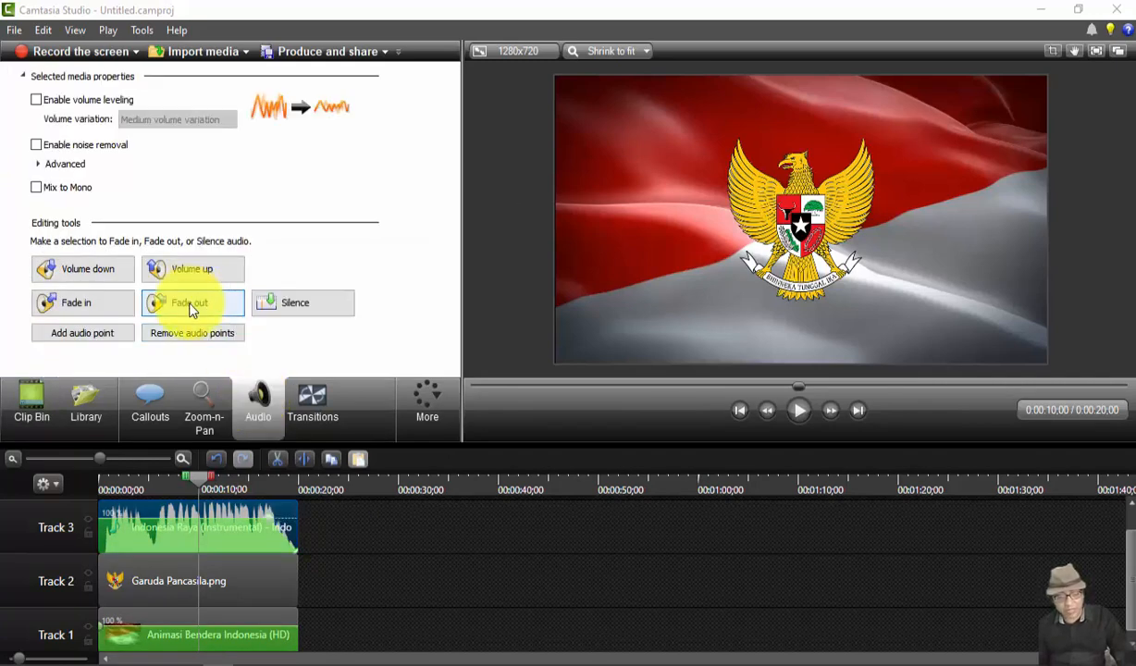
{"action": "left_click", "coordinate": [235, 490]}
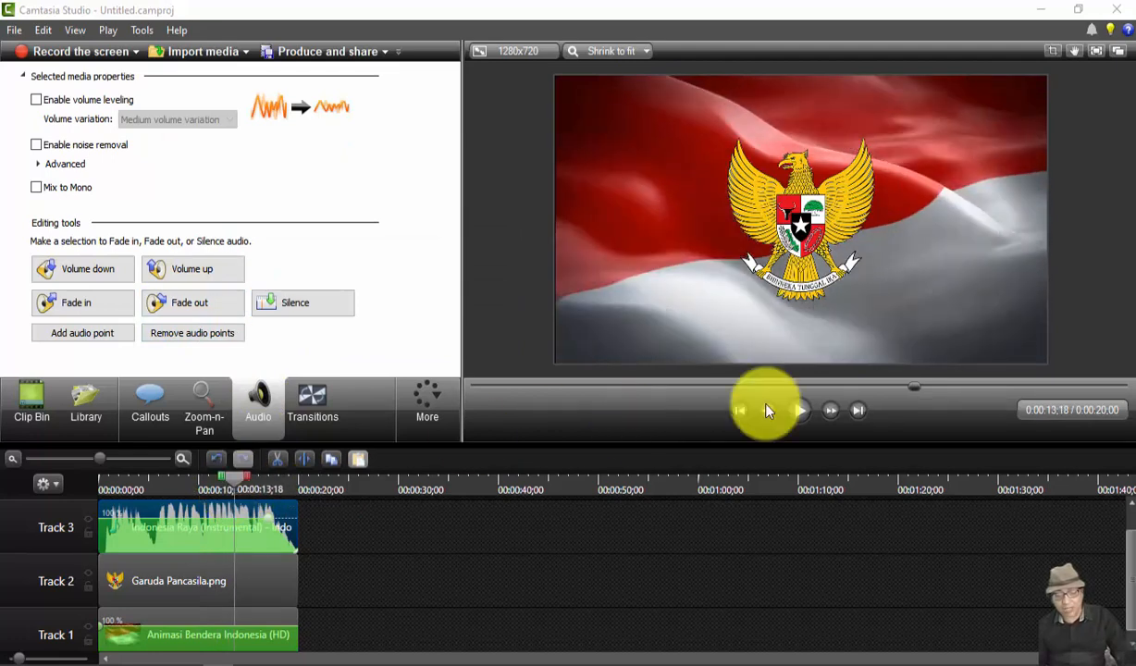
{"action": "left_click", "coordinate": [794, 415]}
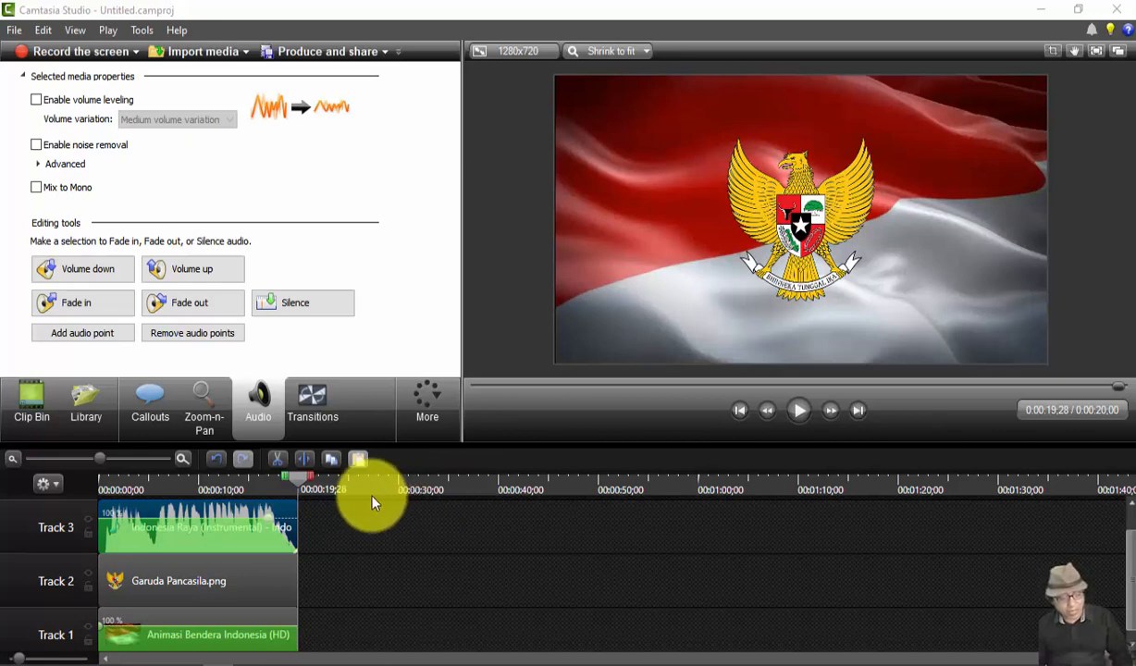
Step: Try raising the Indonesia Raya audio's volume by one increment, and lower it again by one increment
{"action": "left_click", "coordinate": [169, 277]}
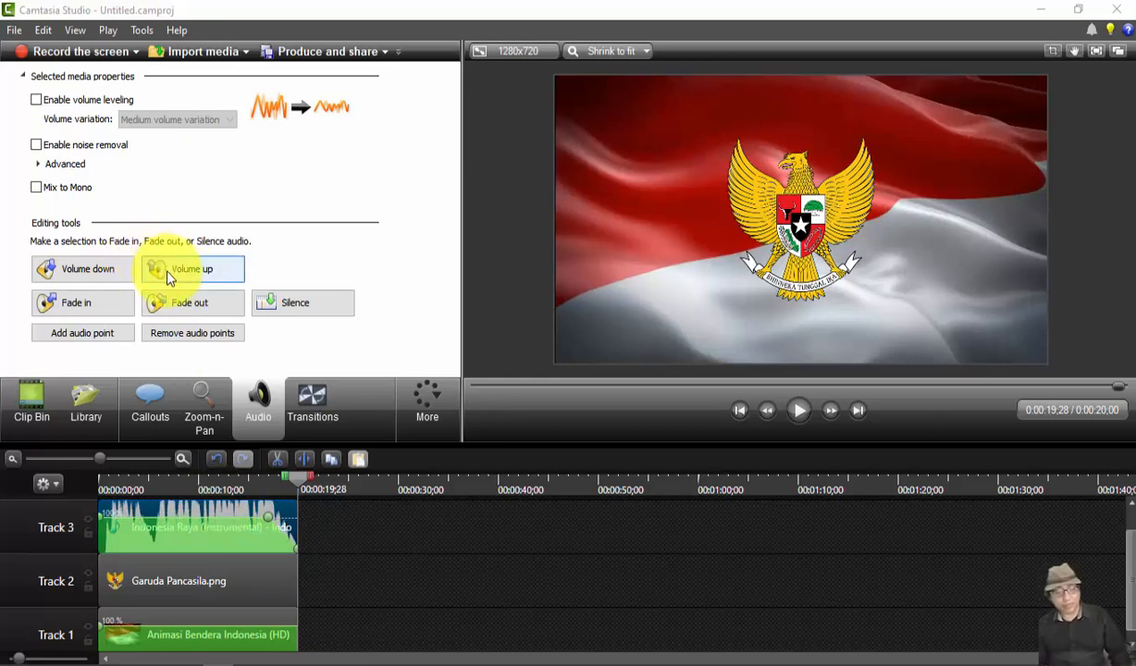
{"action": "left_click", "coordinate": [100, 270]}
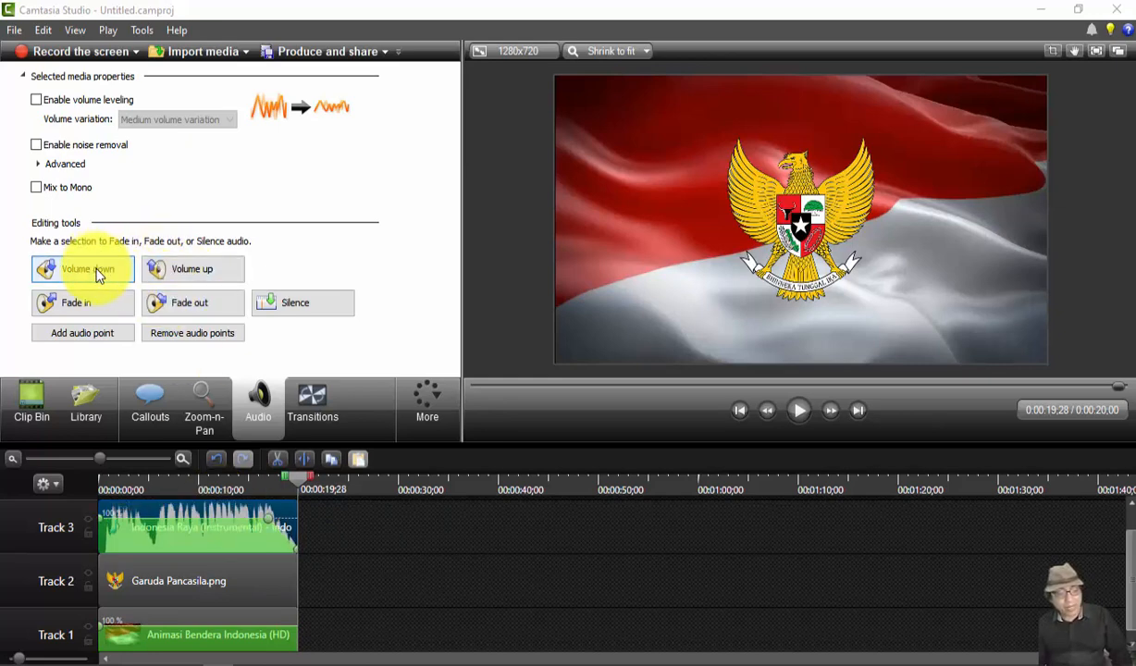
{"action": "left_click", "coordinate": [405, 545]}
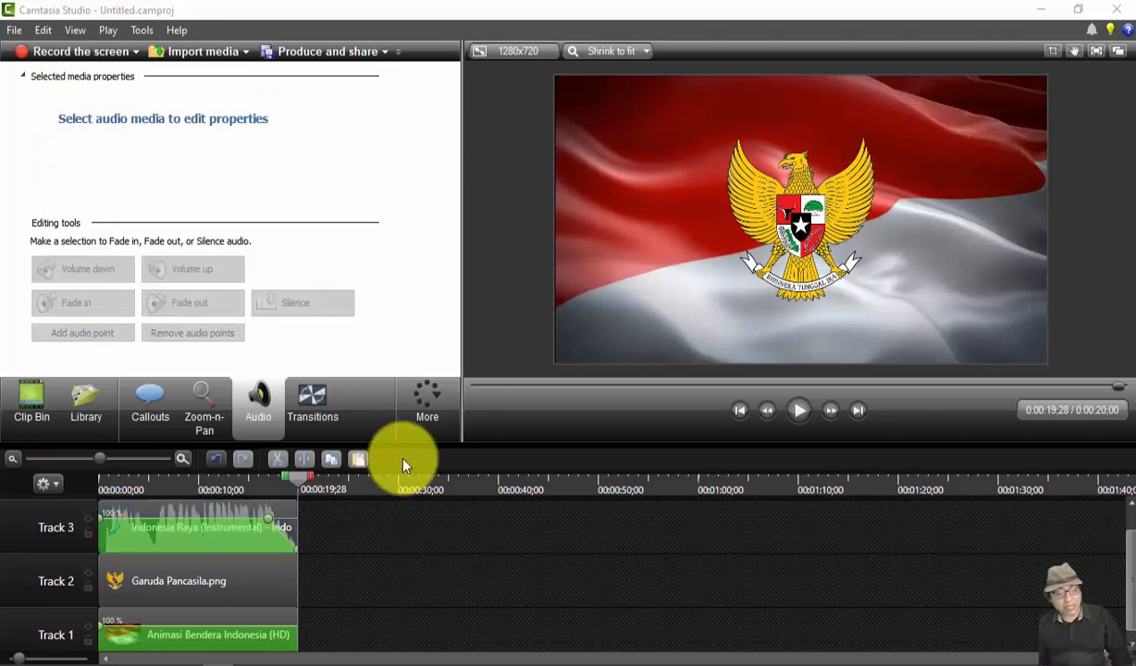
Step: Add the Pidato Bung Karno di lapangan IKADA Jakarta video to Track 1, directly after the flag video at 20 seconds
{"action": "left_click", "coordinate": [44, 411]}
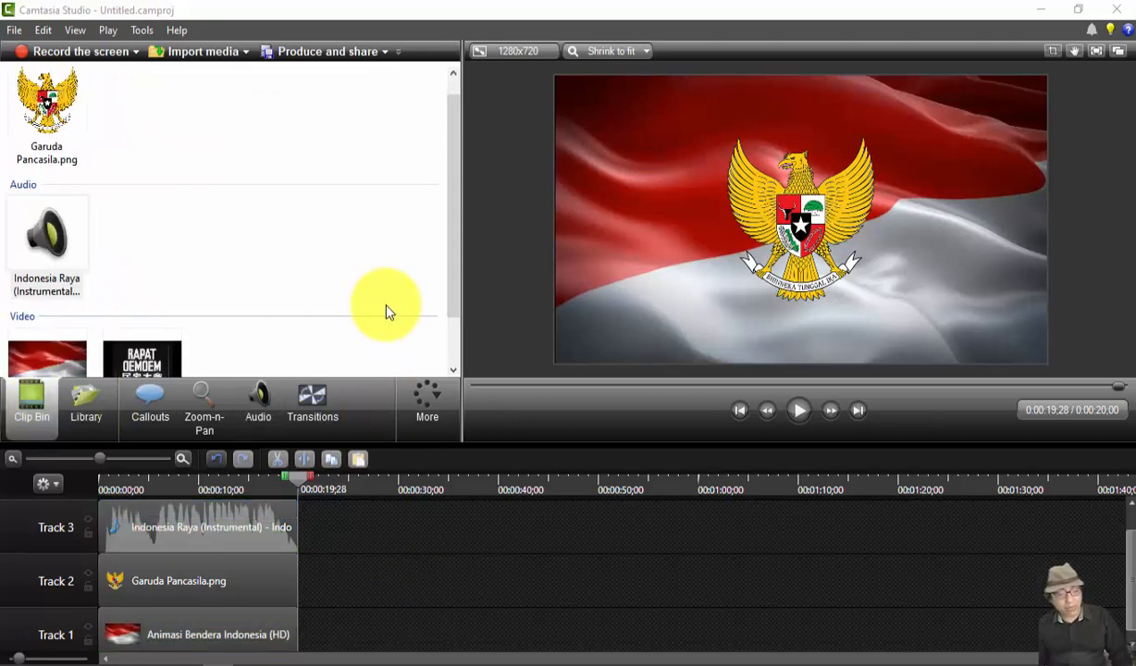
{"action": "left_click_drag", "start_coordinate": [455, 256], "coordinate": [455, 304]}
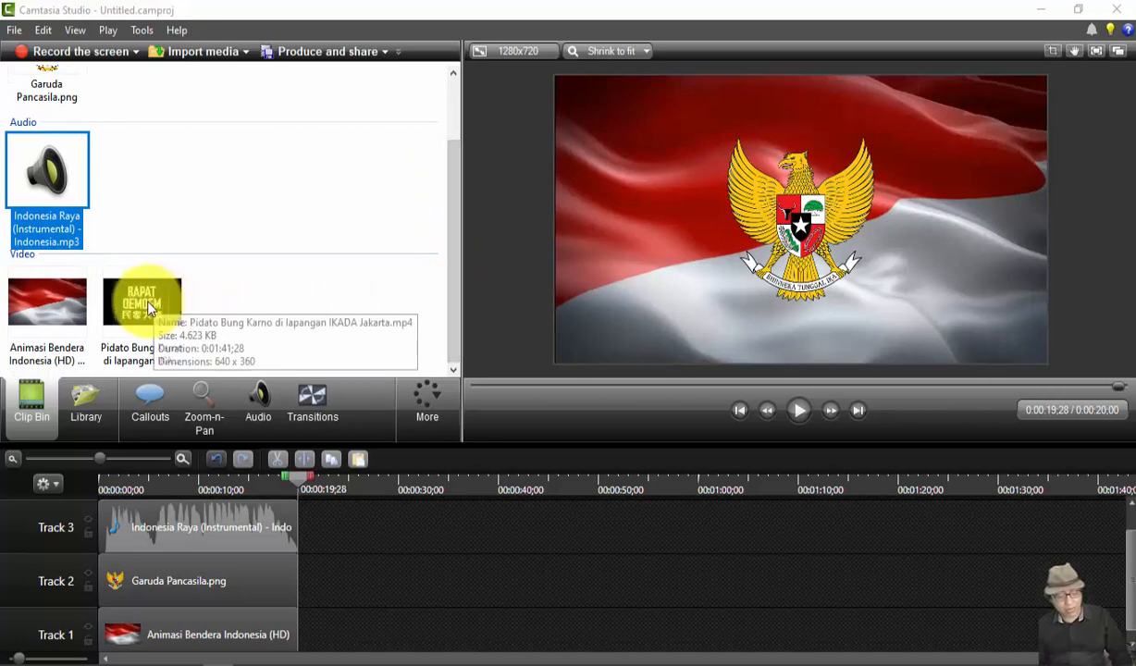
{"action": "left_click_drag", "start_coordinate": [155, 303], "coordinate": [367, 629]}
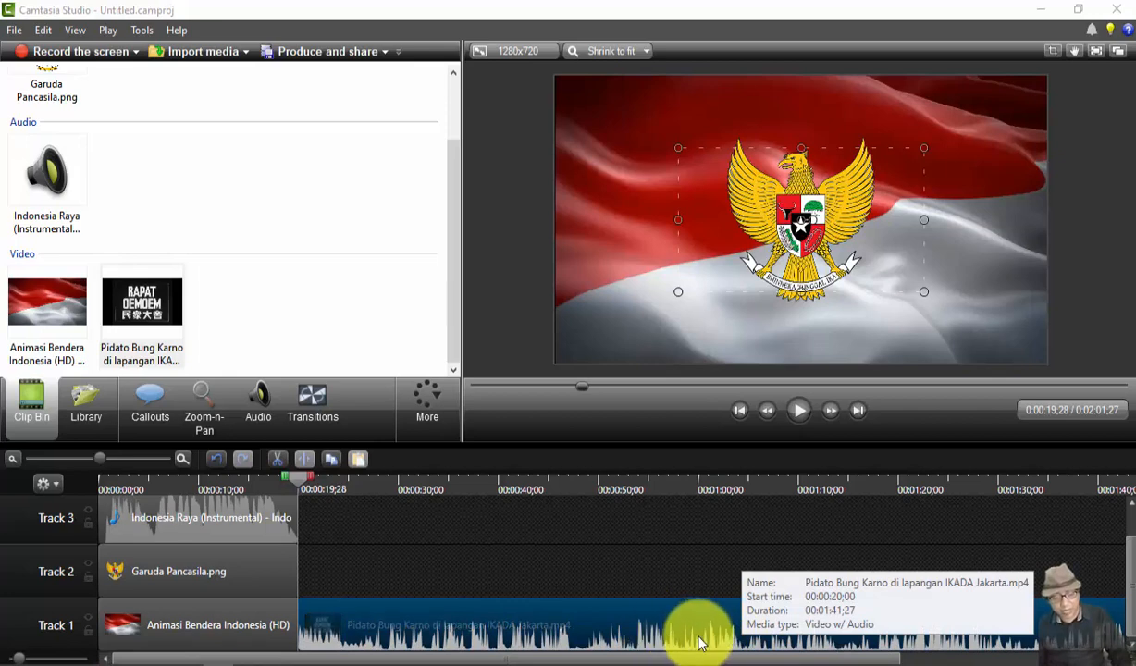
Step: Raise the Pidato Bung Karno clip's volume by one increment, and enable volume leveling with Medium volume variation
{"action": "left_click", "coordinate": [260, 415]}
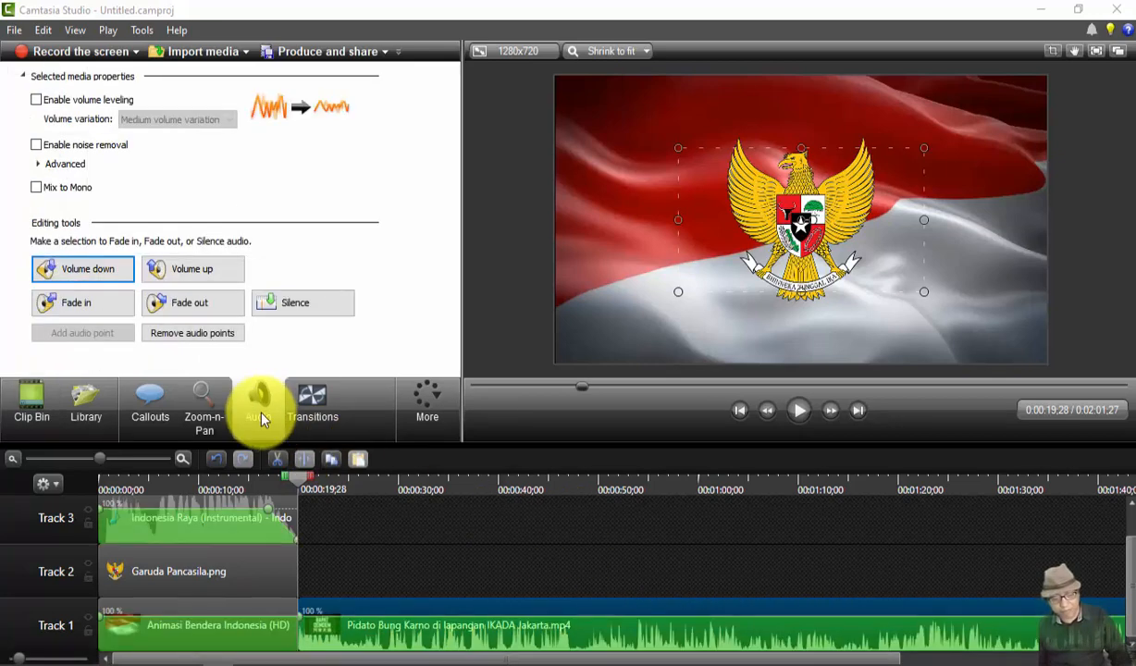
{"action": "left_click", "coordinate": [429, 632]}
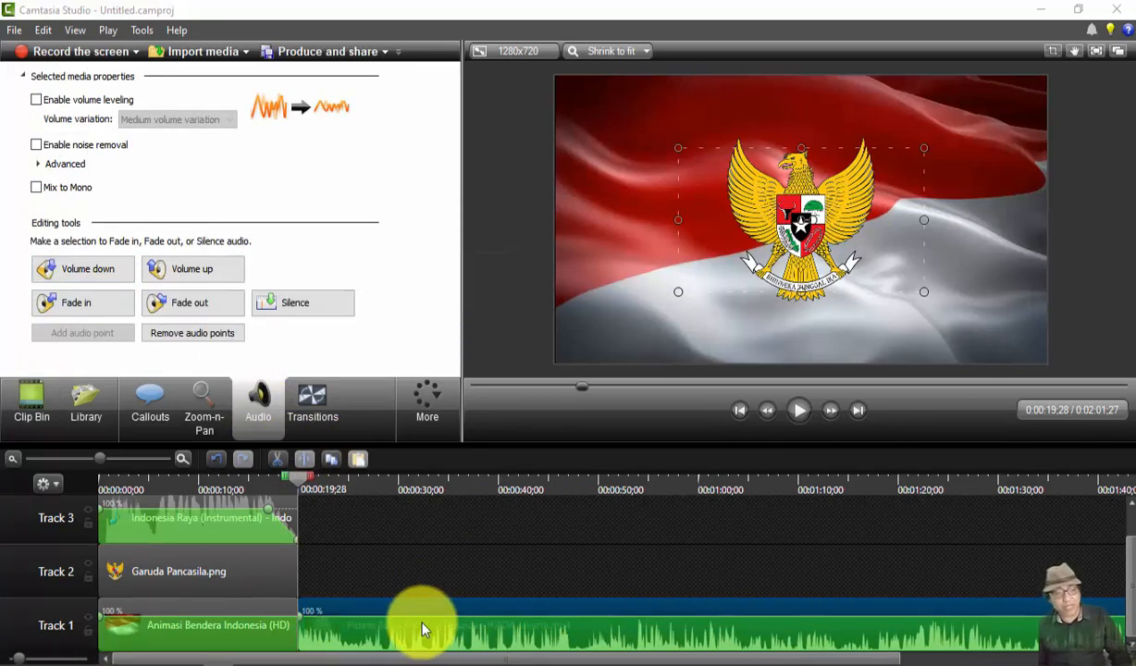
{"action": "left_click", "coordinate": [197, 269]}
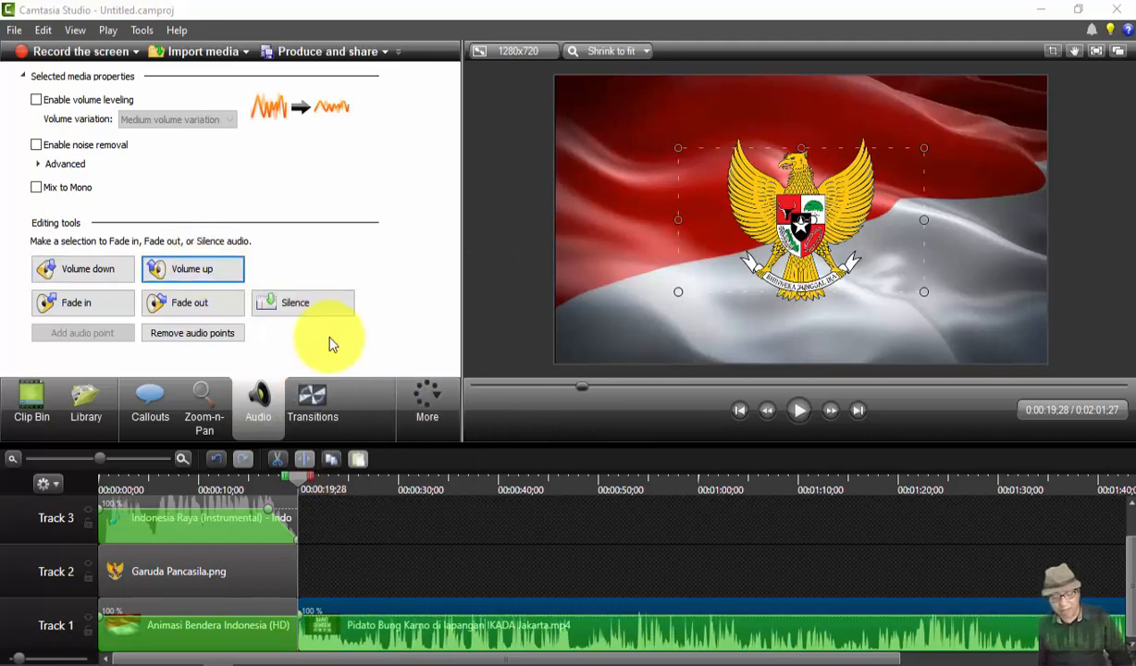
{"action": "left_click", "coordinate": [37, 101]}
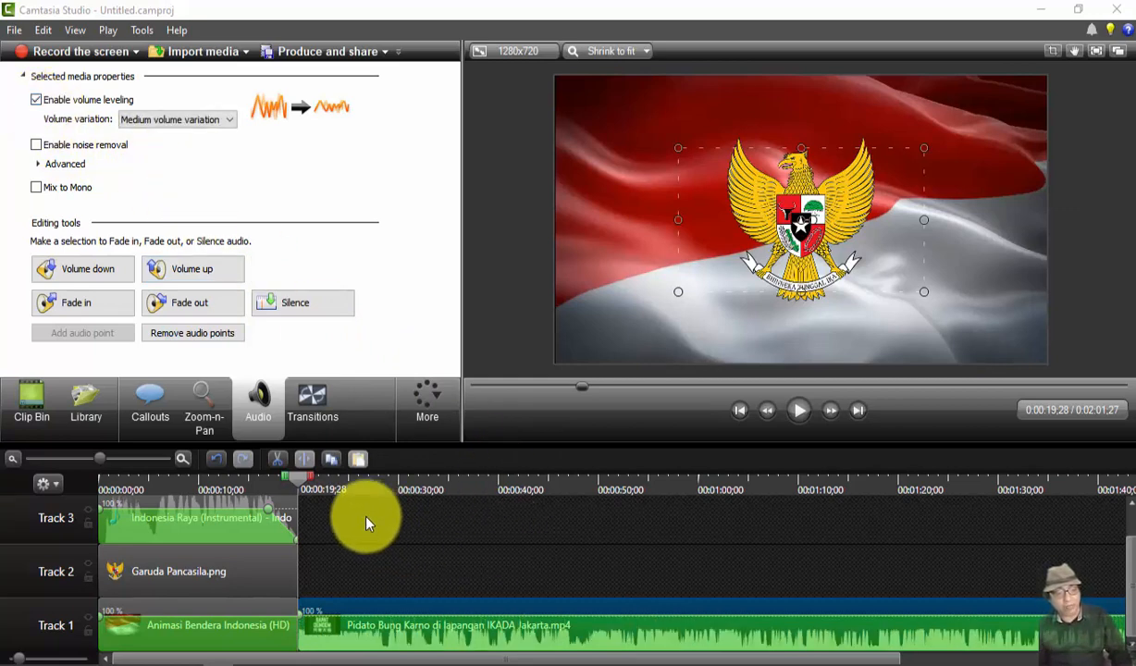
Step: Try silencing the Pidato Bung Karno clip's audio, and bring its volume up by several increments
{"action": "left_click", "coordinate": [202, 302]}
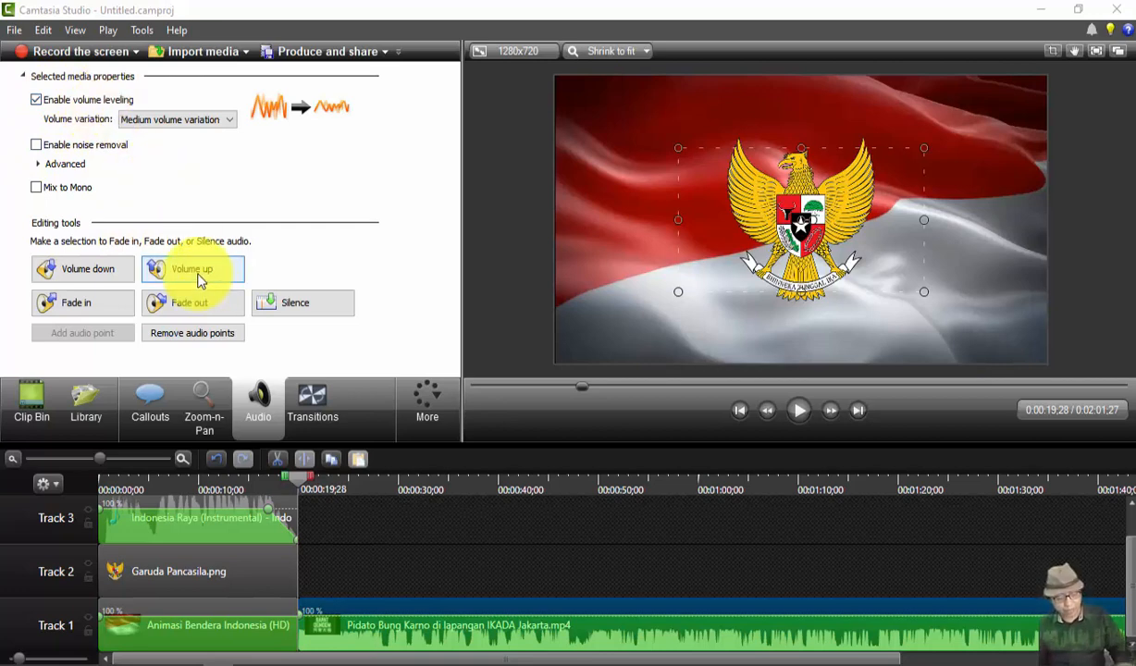
{"action": "left_click", "coordinate": [311, 311]}
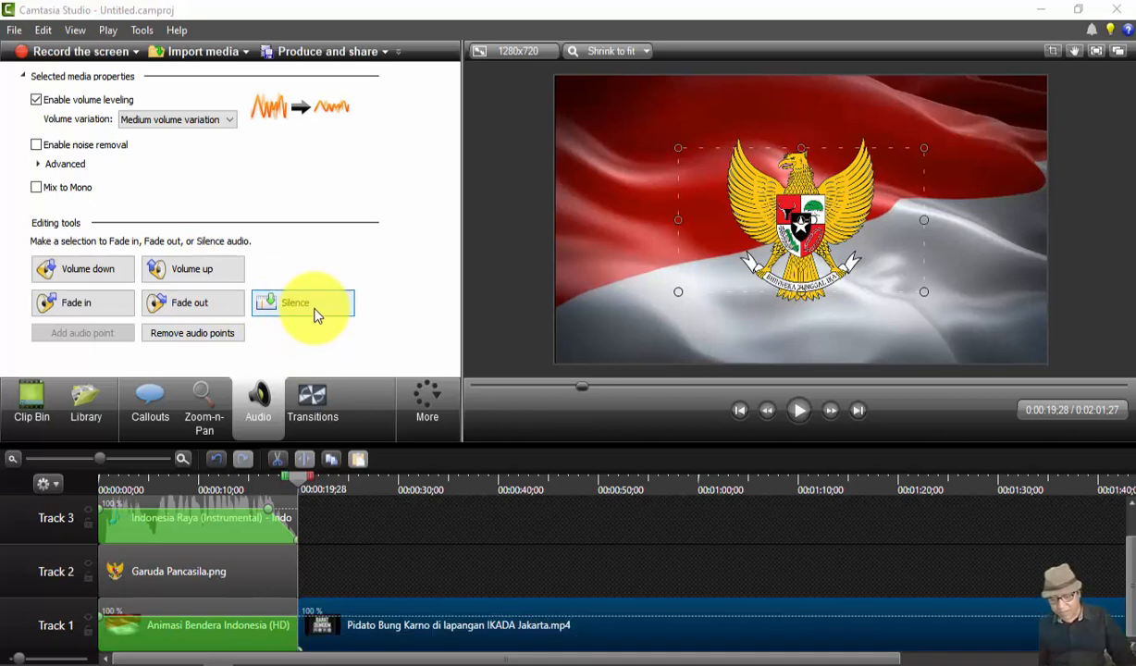
{"action": "left_click", "coordinate": [191, 278]}
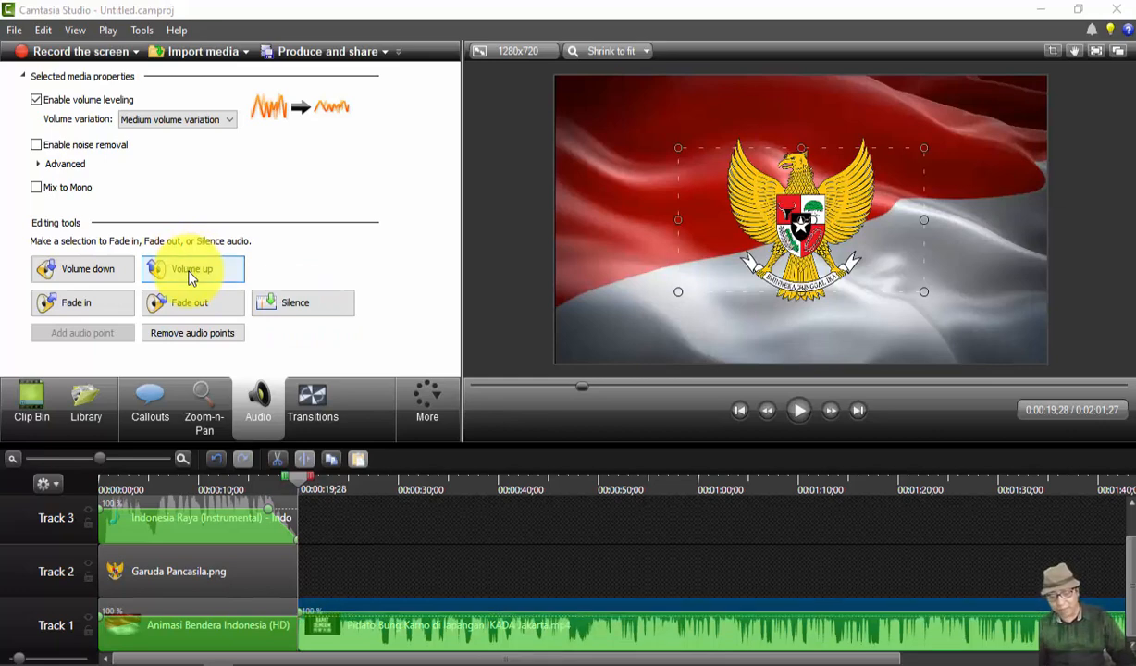
{"action": "left_click", "coordinate": [190, 269]}
{"action": "left_click", "coordinate": [191, 277]}
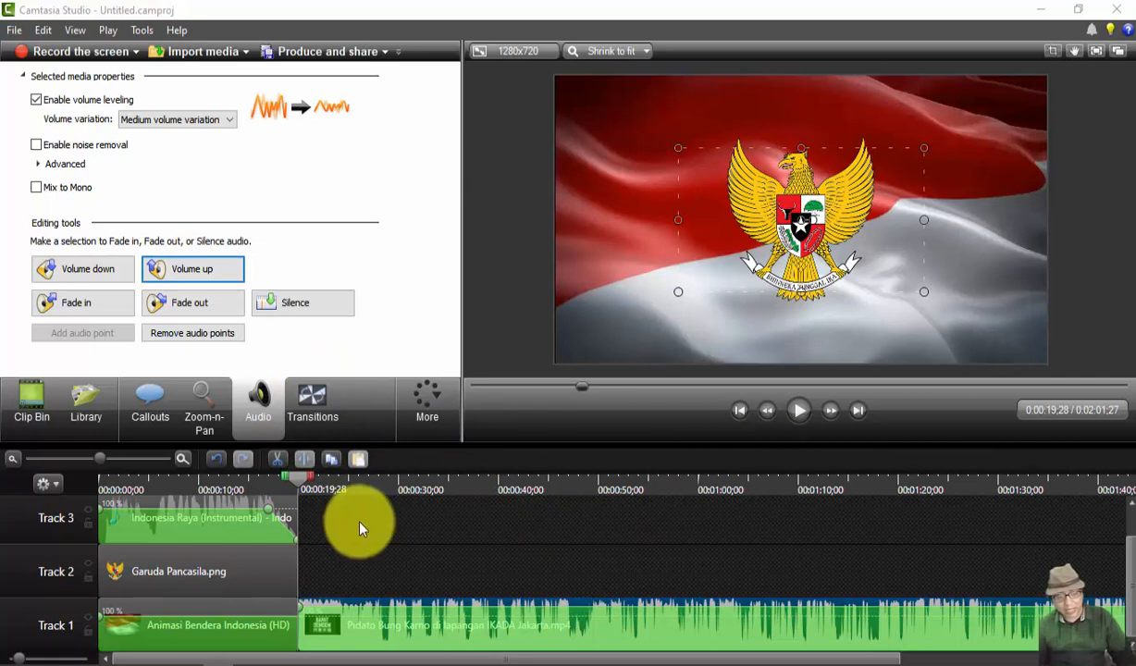
Step: Play the timeline from about 12 to 31 seconds to check the sound across the change from the opening to the speech
{"action": "left_click", "coordinate": [275, 494]}
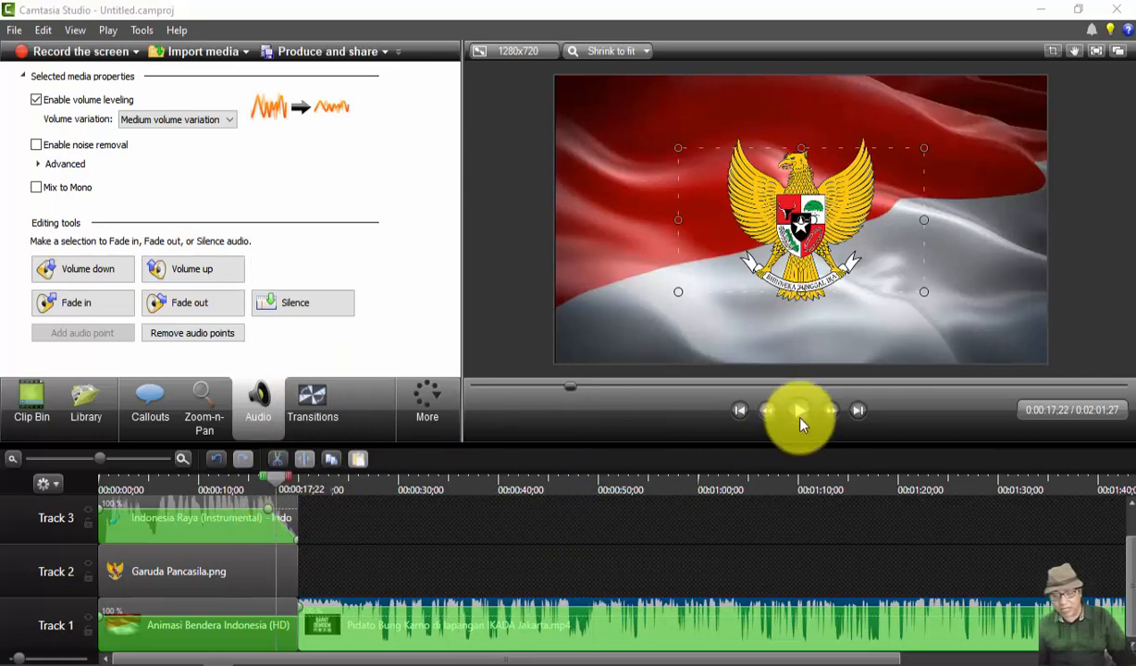
{"action": "left_click", "coordinate": [225, 479]}
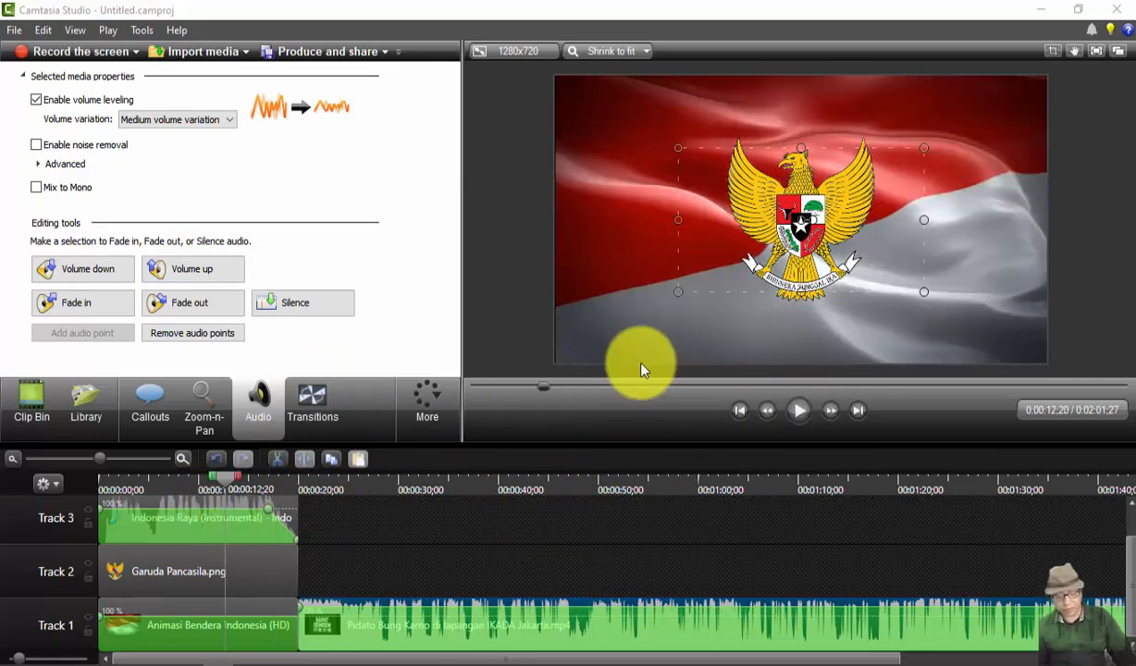
{"action": "left_click", "coordinate": [797, 407]}
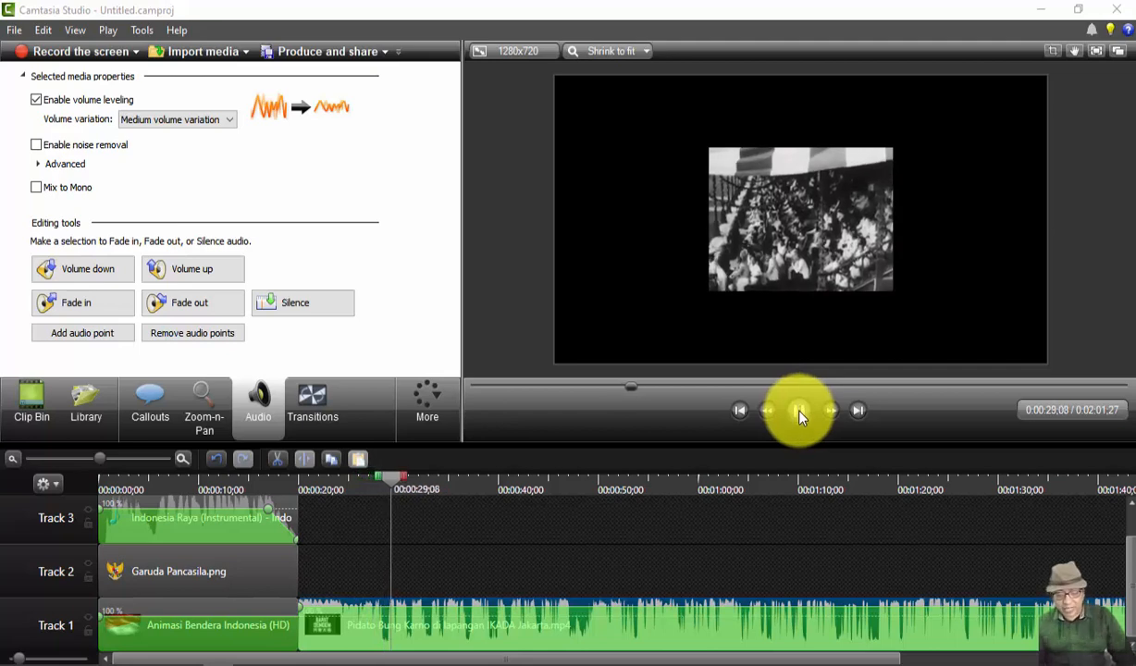
{"action": "left_click", "coordinate": [799, 412]}
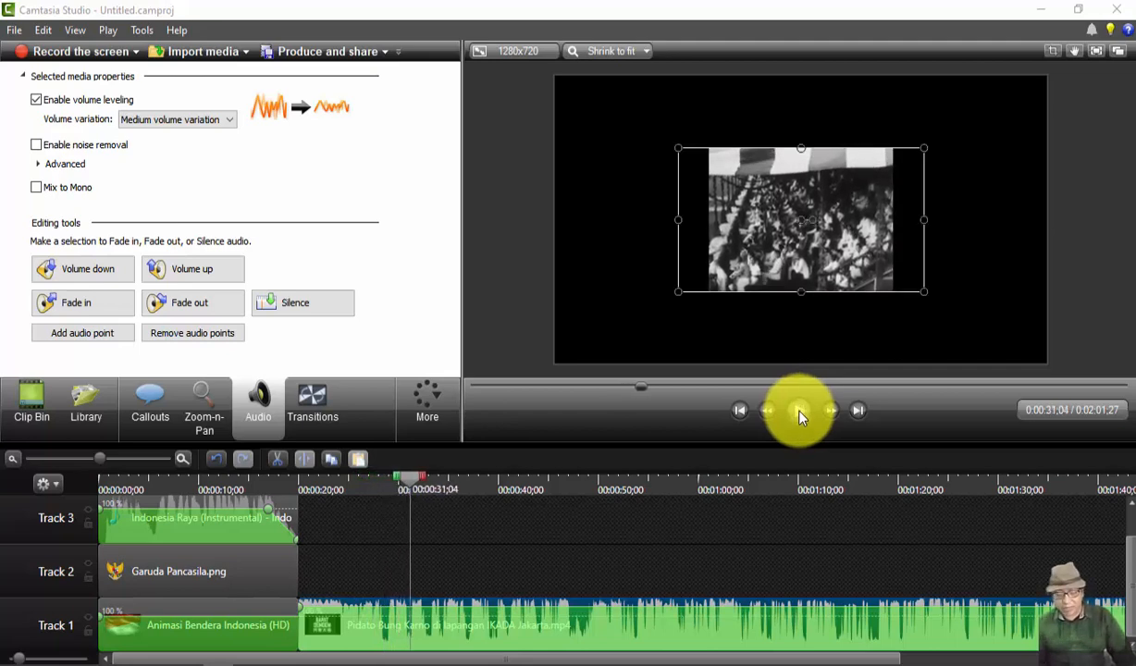
{"action": "left_click", "coordinate": [648, 571]}
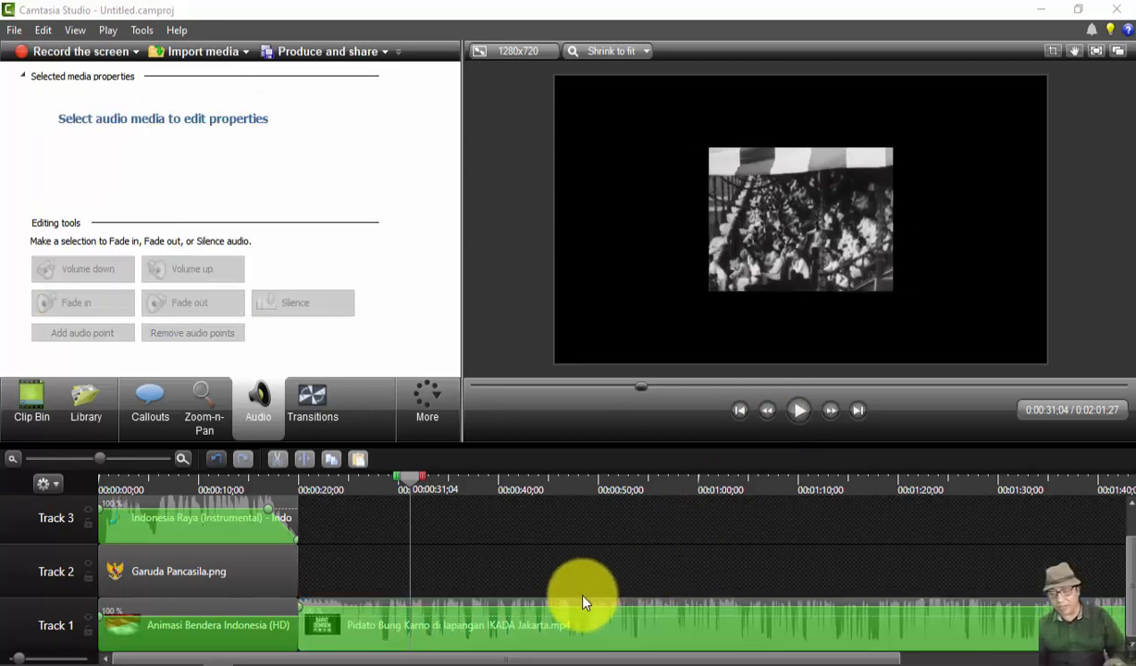
Step: Enlarge the Pidato Bung Karno video on the canvas until its frame fills the whole 1280x720 area
{"action": "left_click", "coordinate": [753, 261]}
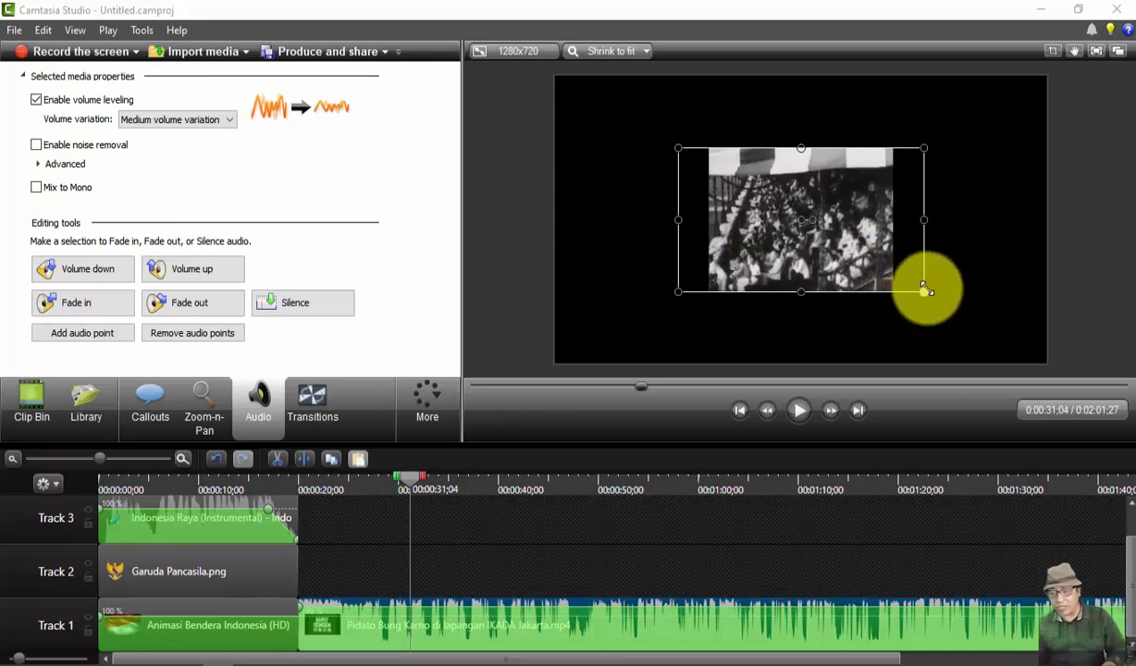
{"action": "left_click_drag", "start_coordinate": [926, 292], "coordinate": [1046, 342]}
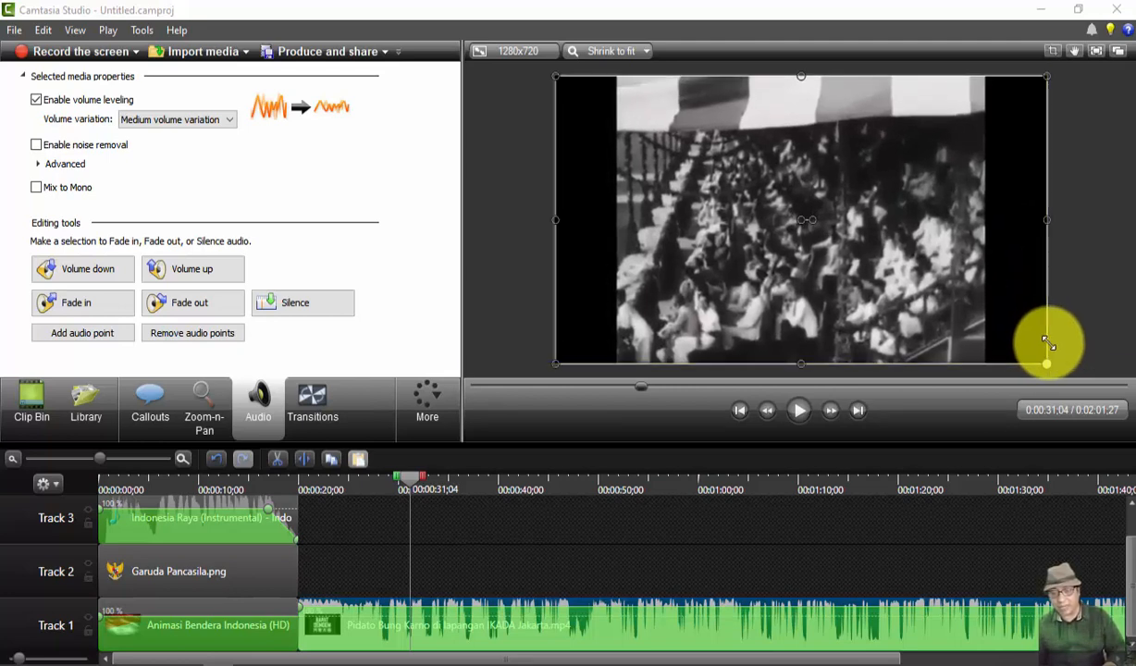
{"action": "left_click_drag", "start_coordinate": [1046, 343], "coordinate": [1046, 343]}
Step: Shift the speech video so its picture meets the canvas's left edge, and crop off the black bar on its right side
{"action": "left_click_drag", "start_coordinate": [902, 227], "coordinate": [839, 227]}
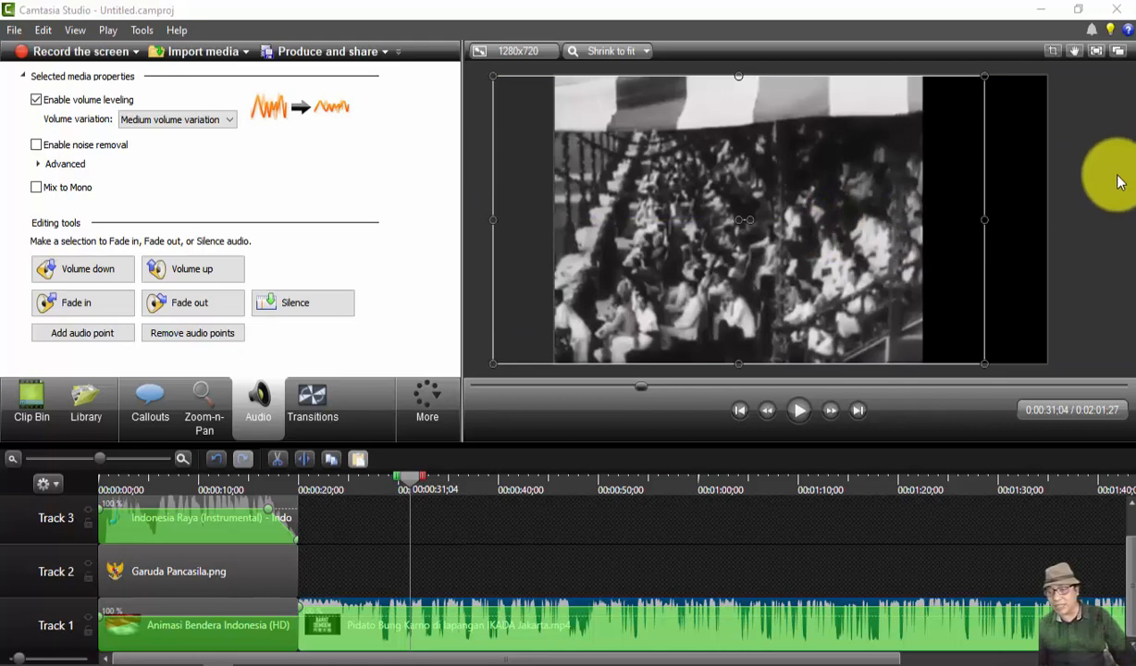
{"action": "left_click", "coordinate": [1020, 153]}
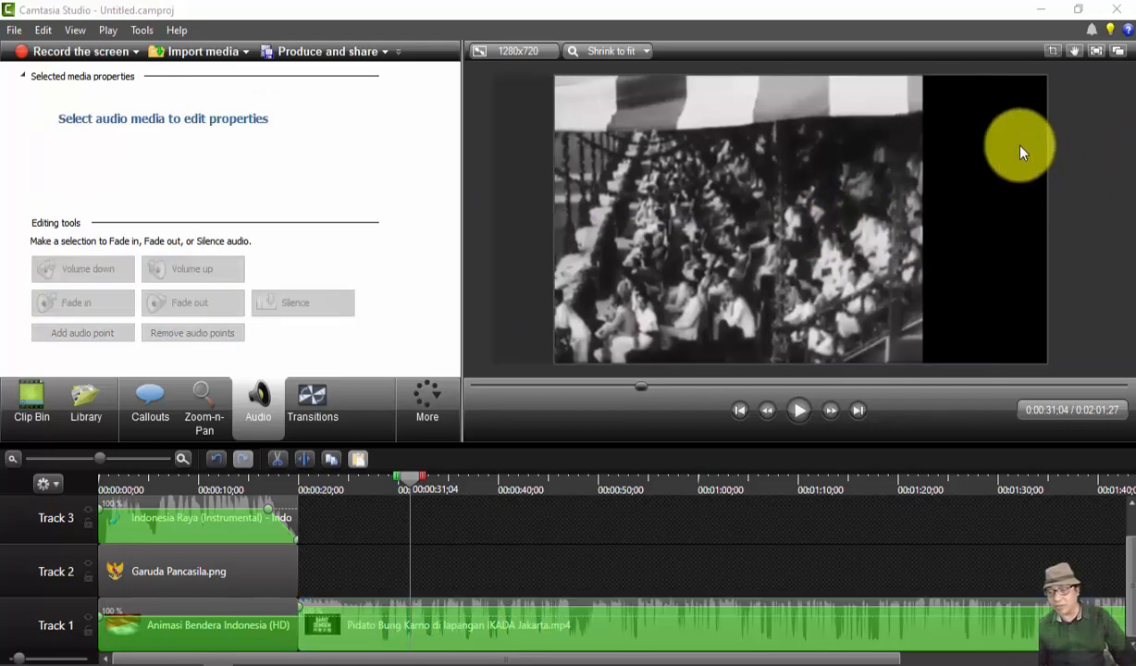
{"action": "left_click", "coordinate": [836, 198]}
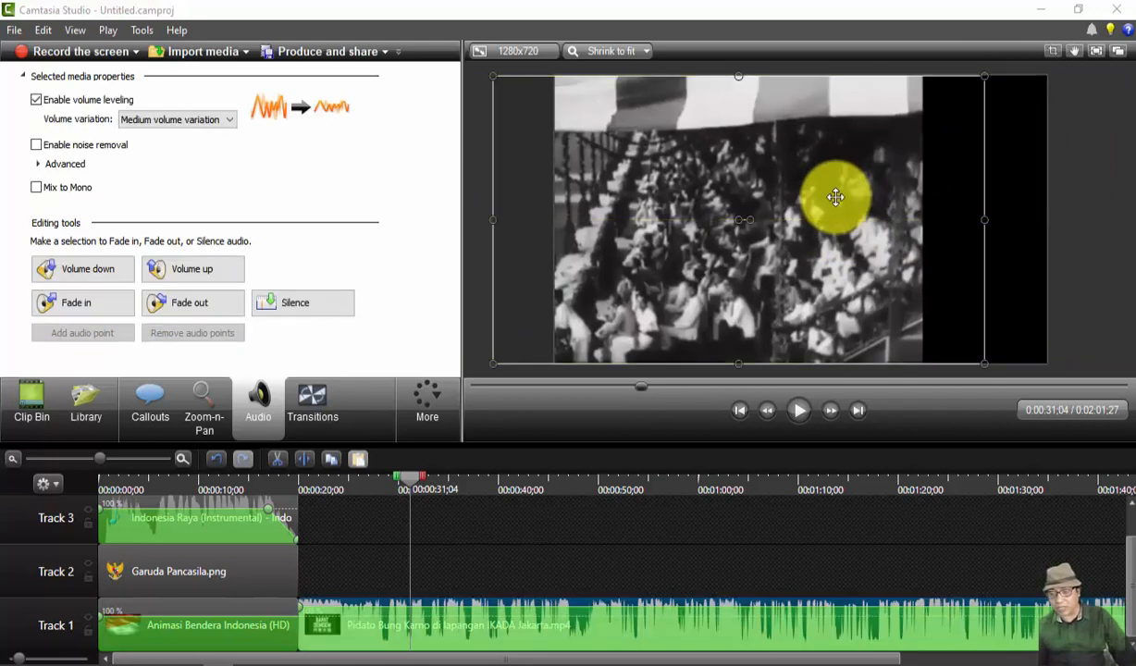
{"action": "left_click", "coordinate": [1055, 51]}
{"action": "left_click_drag", "start_coordinate": [987, 218], "coordinate": [922, 223]}
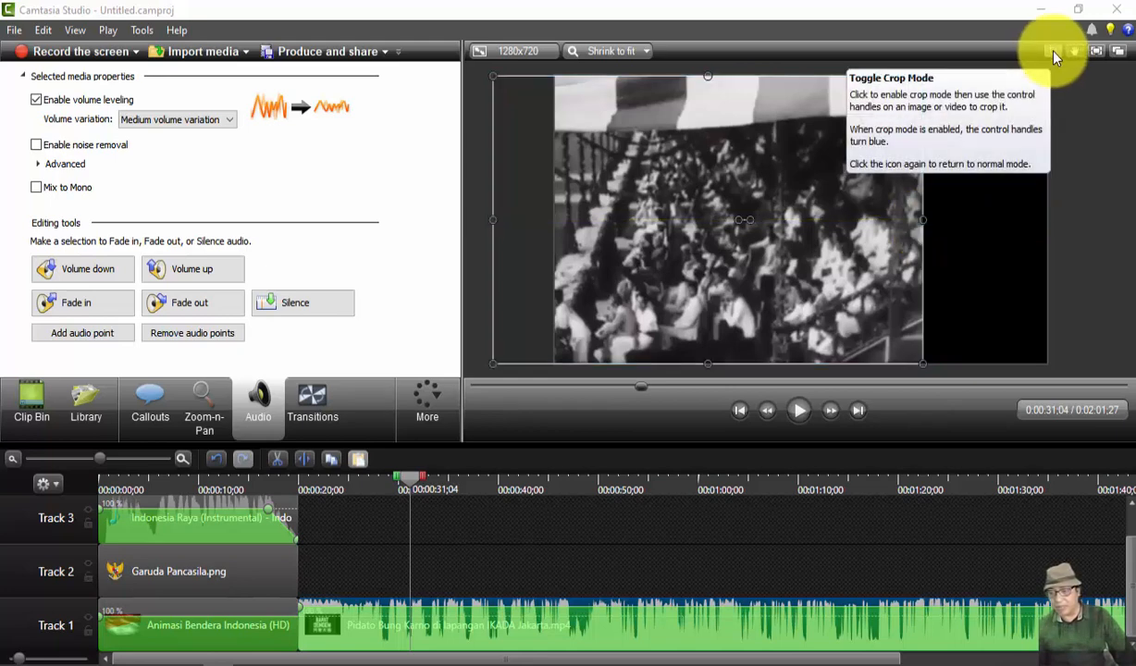
Step: Crop off the black bar on the speech video's left side, and place the video flush against the canvas's left edge
{"action": "left_click_drag", "start_coordinate": [706, 247], "coordinate": [750, 246]}
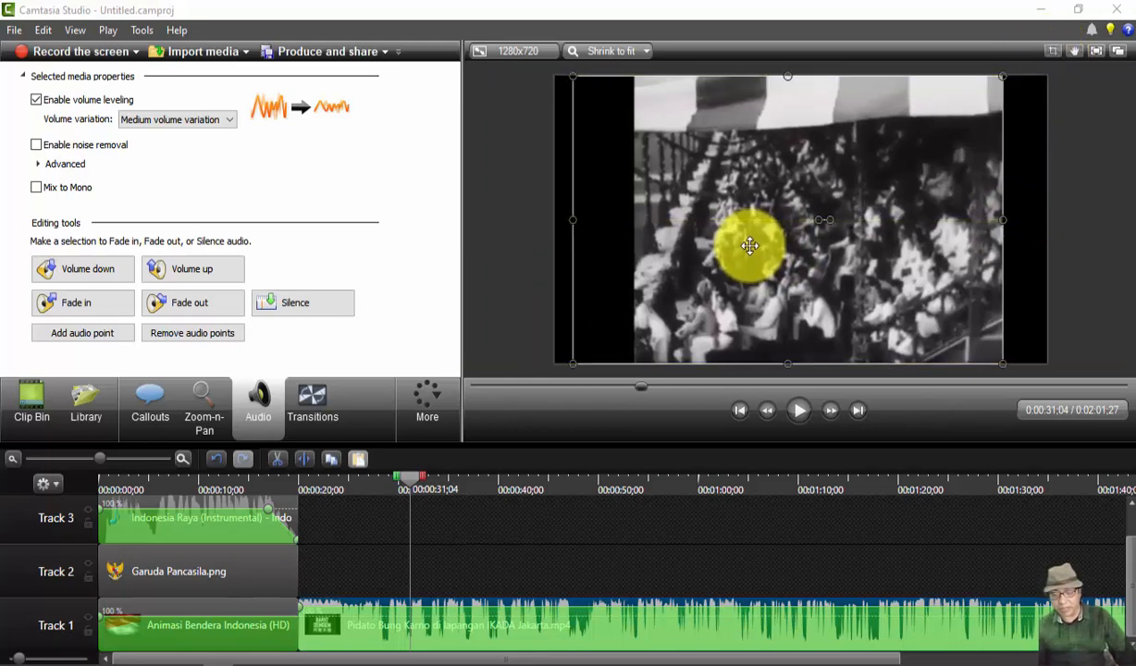
{"action": "left_click", "coordinate": [1052, 51]}
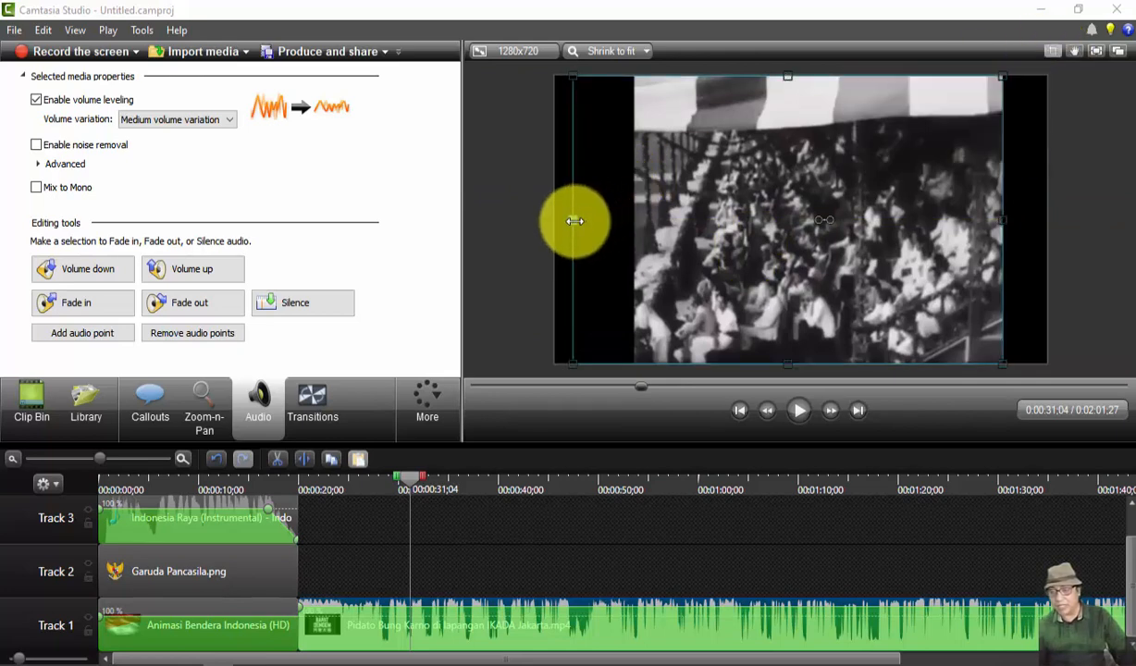
{"action": "left_click_drag", "start_coordinate": [574, 221], "coordinate": [636, 228]}
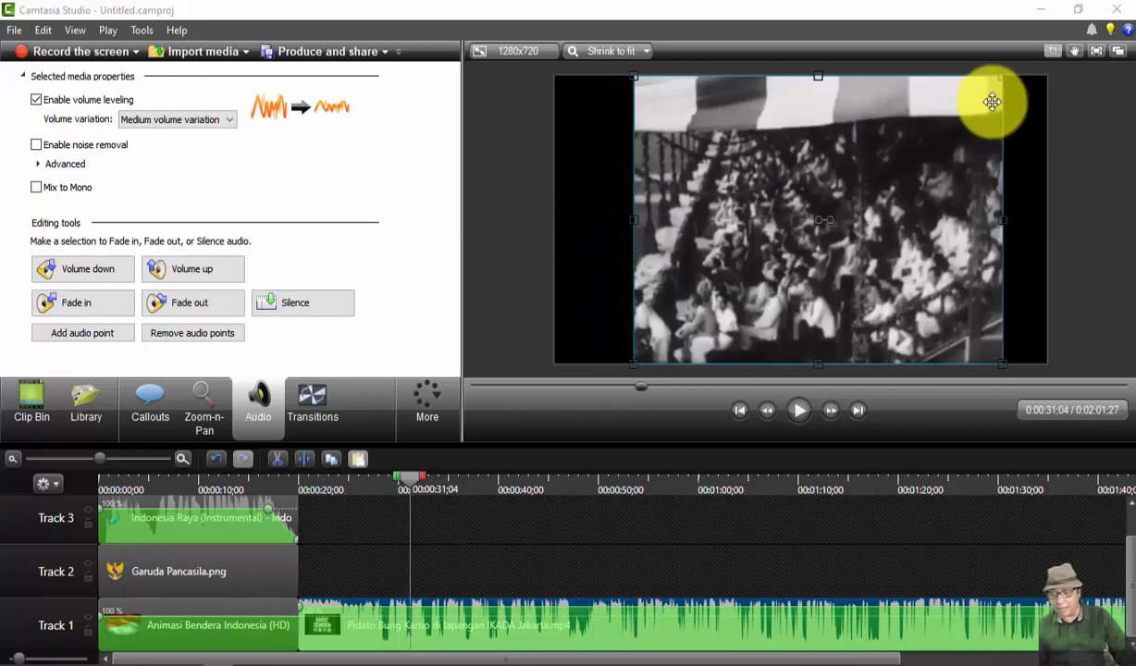
{"action": "left_click", "coordinate": [1055, 57]}
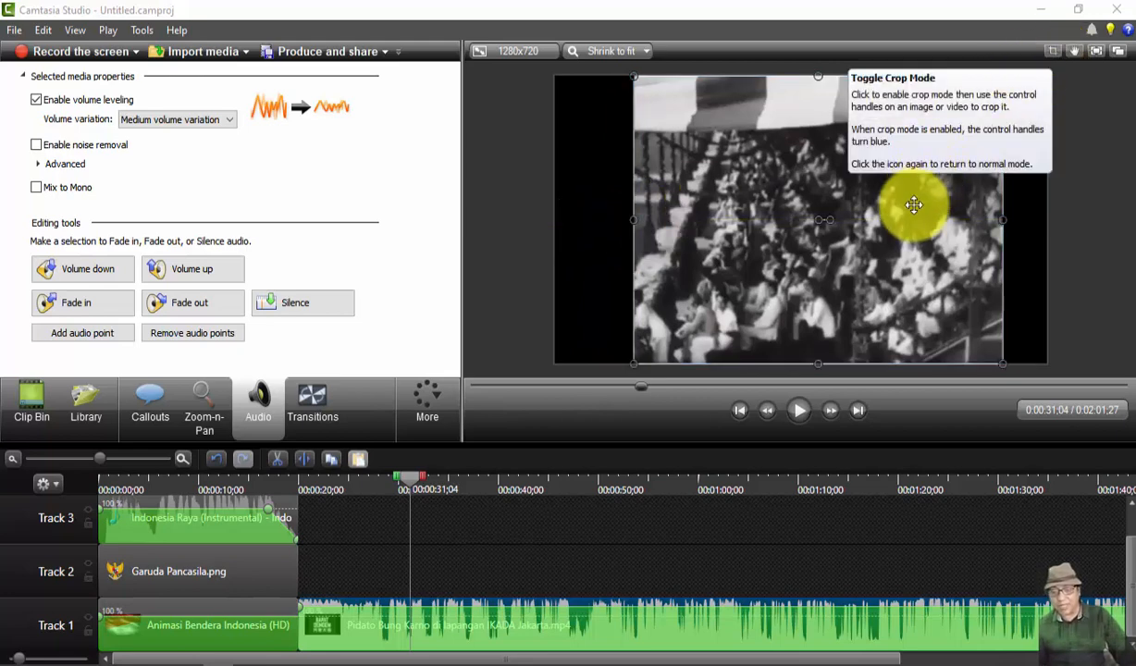
{"action": "left_click_drag", "start_coordinate": [913, 204], "coordinate": [832, 205]}
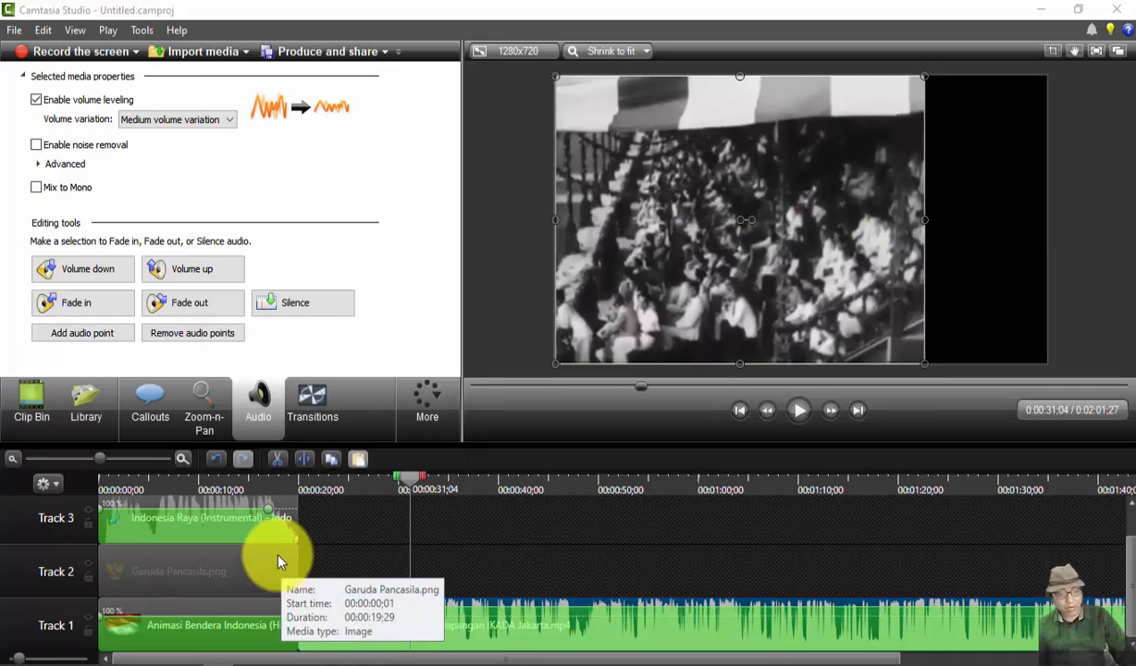
Step: Add Garuda Pancasila.png to Track 2 above the speech video, and shrink it into the upper part of the canvas's black area
{"action": "left_click", "coordinate": [32, 407]}
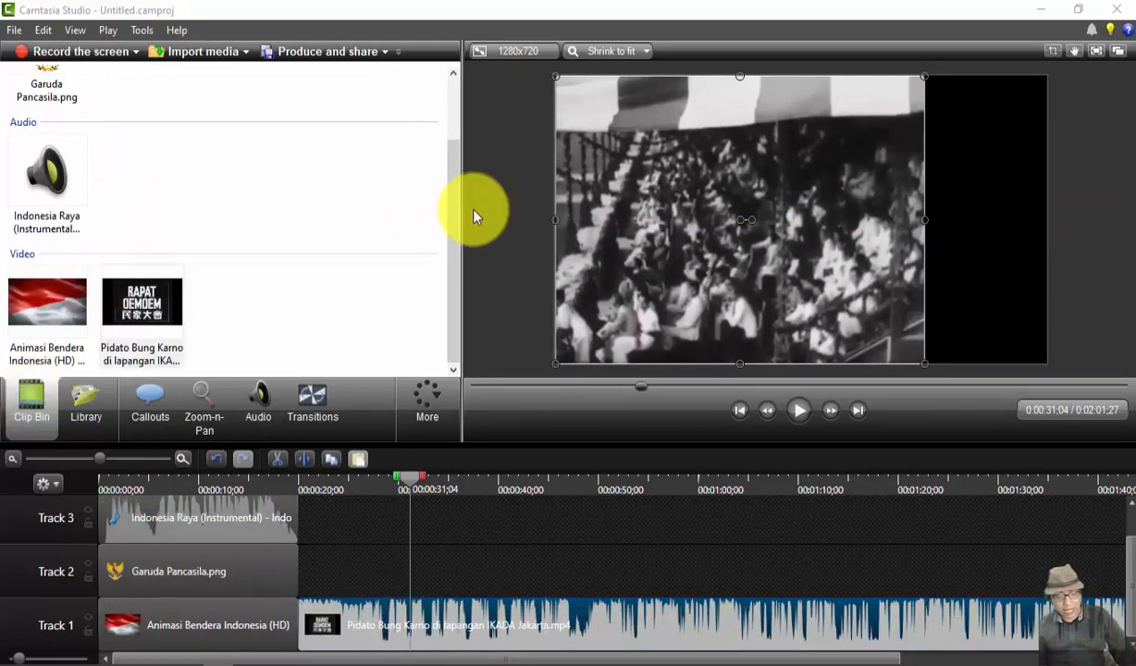
{"action": "left_click_drag", "start_coordinate": [454, 220], "coordinate": [456, 167]}
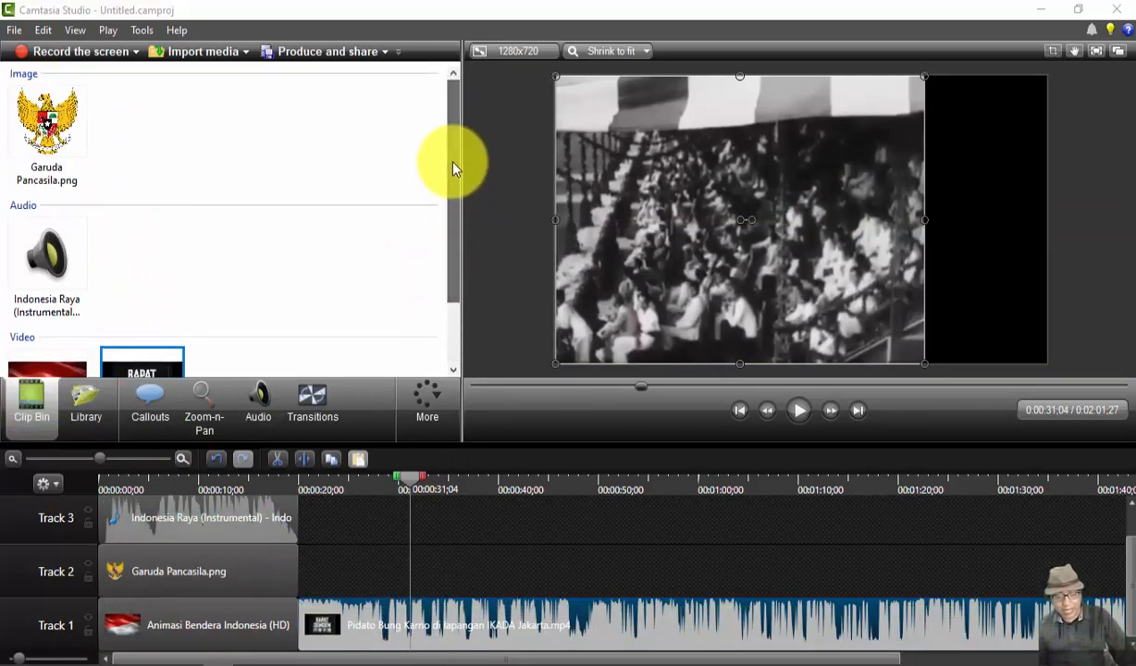
{"action": "left_click_drag", "start_coordinate": [74, 139], "coordinate": [436, 568]}
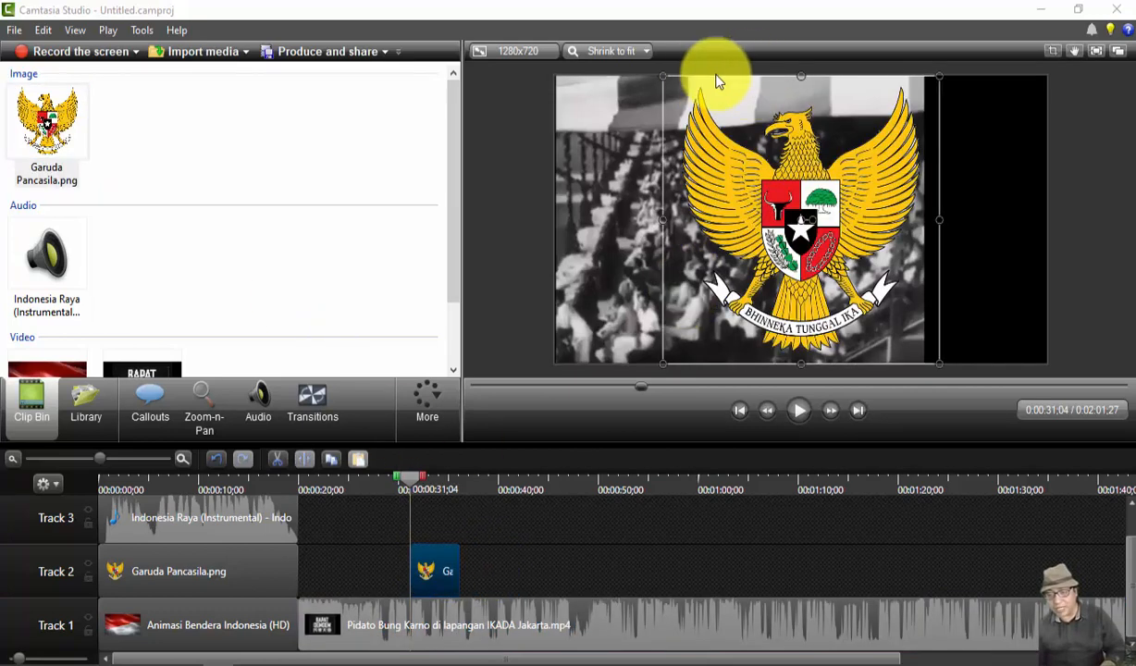
{"action": "left_click_drag", "start_coordinate": [663, 74], "coordinate": [980, 108]}
{"action": "mouse_move", "coordinate": [1012, 145]}
{"action": "left_mouse_down"}
{"action": "mouse_move", "coordinate": [1019, 151]}
{"action": "mouse_move", "coordinate": [1007, 128]}
{"action": "left_mouse_up"}
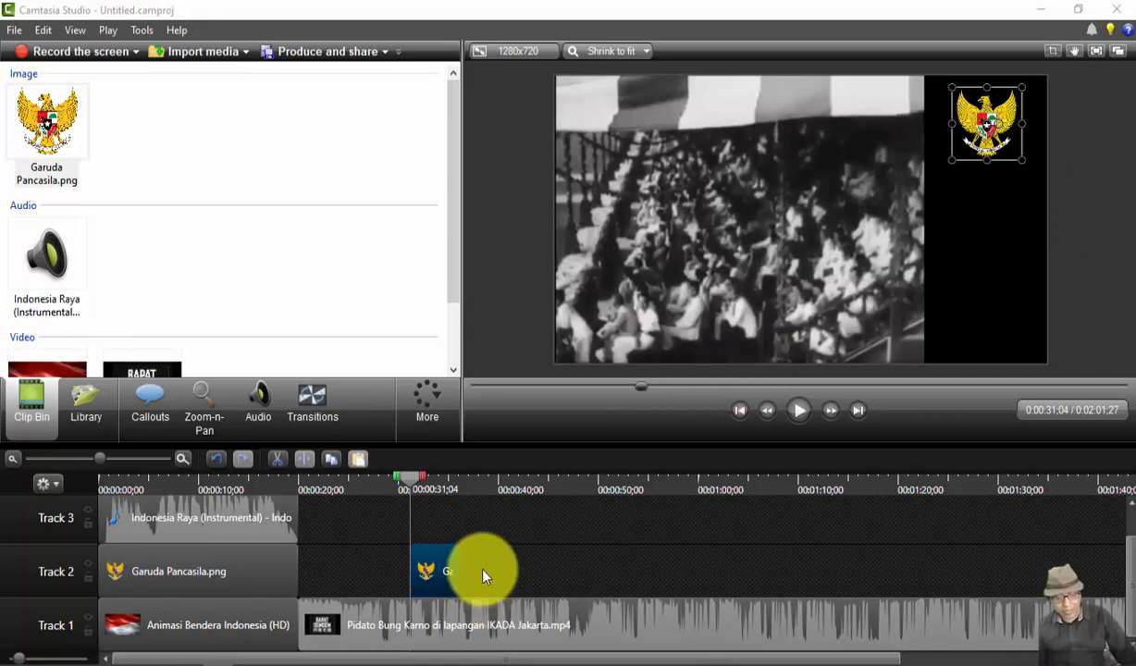
Step: Extend the second Garuda Pancasila clip on Track 2 so it spans the whole speech video, from 20 seconds to the video's end
{"action": "left_click_drag", "start_coordinate": [454, 578], "coordinate": [916, 592]}
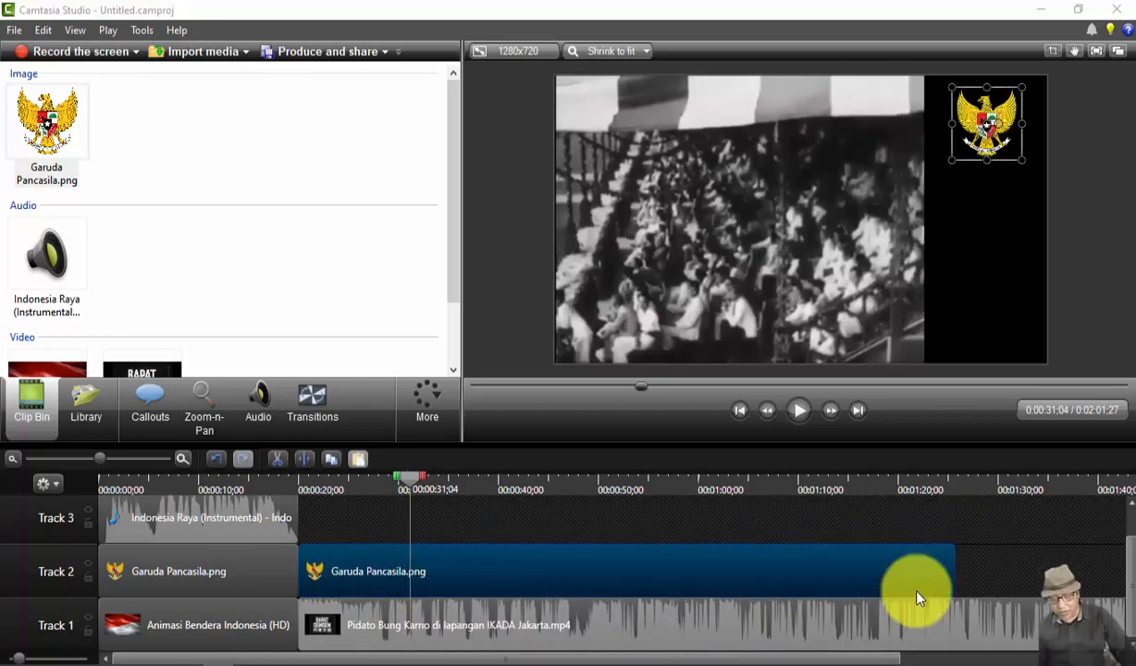
{"action": "left_click_drag", "start_coordinate": [886, 658], "coordinate": [1073, 648]}
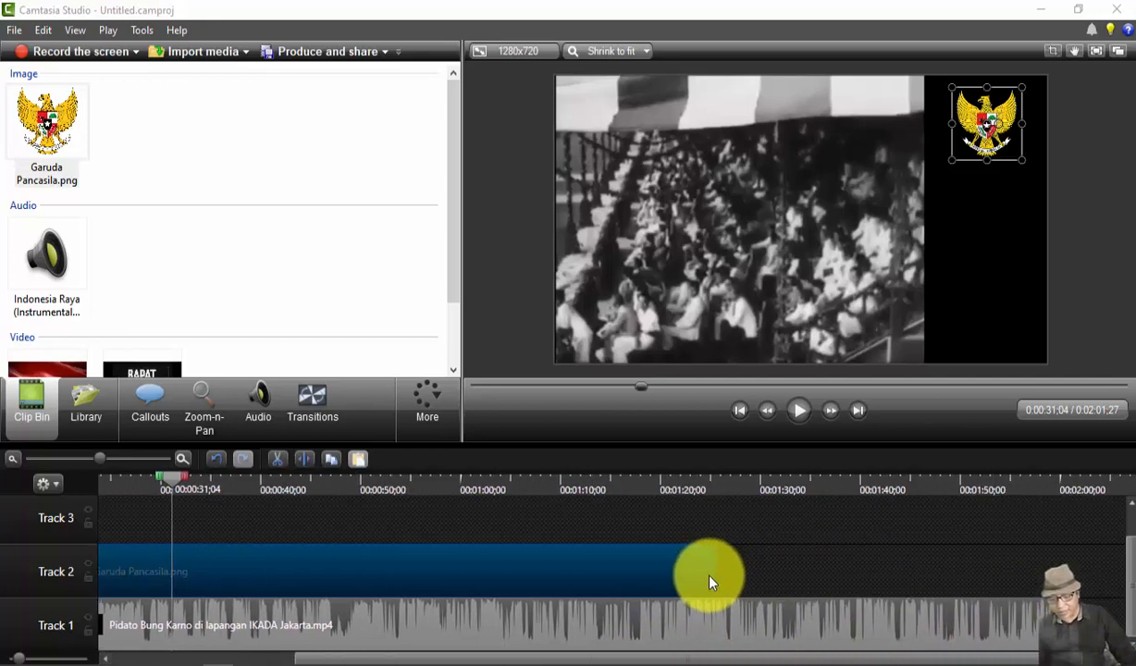
{"action": "left_click_drag", "start_coordinate": [710, 581], "coordinate": [1078, 565]}
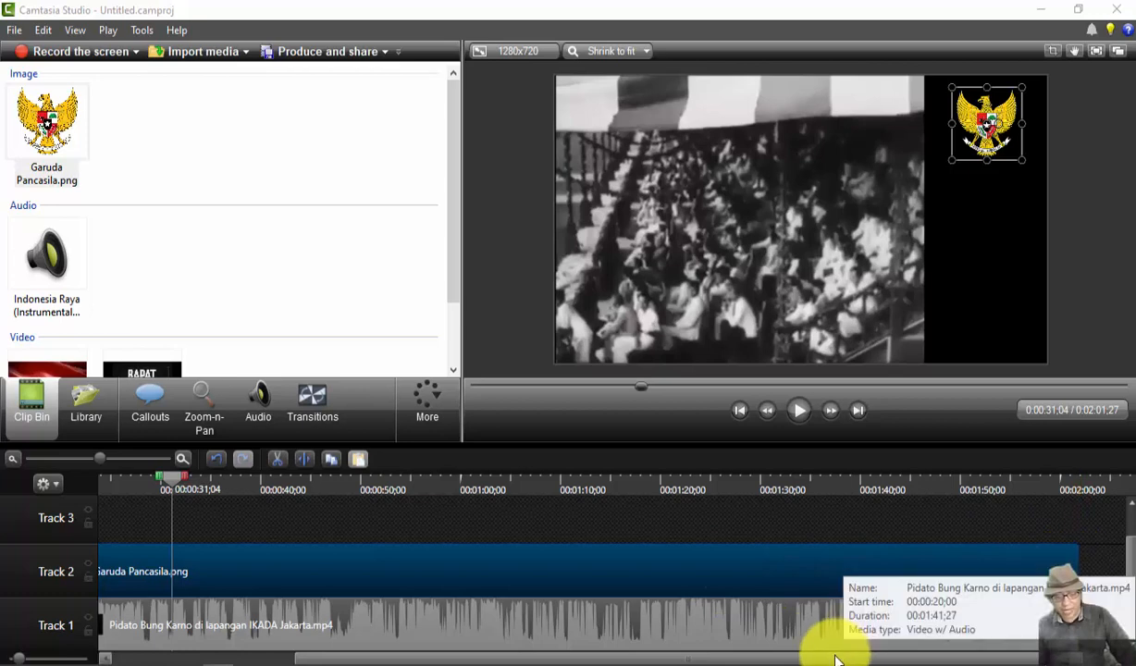
{"action": "left_click_drag", "start_coordinate": [835, 658], "coordinate": [646, 658]}
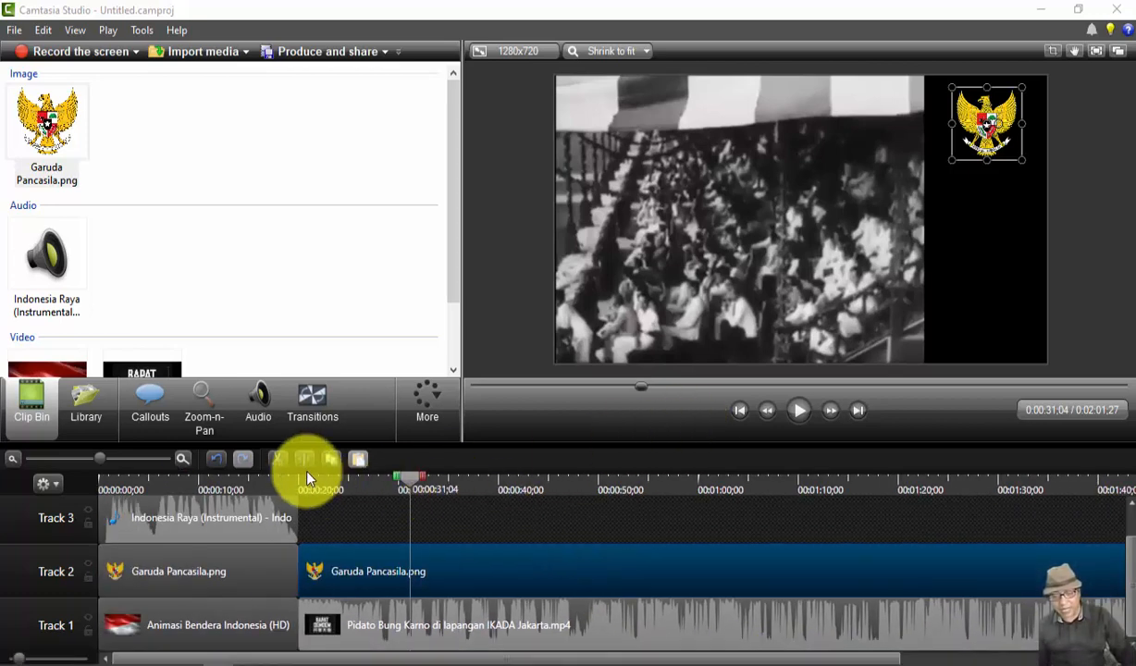
Step: Play the timeline from about 17 to 41 seconds and from 1:57 to the end to check the small Garuda emblem
{"action": "left_click", "coordinate": [270, 488]}
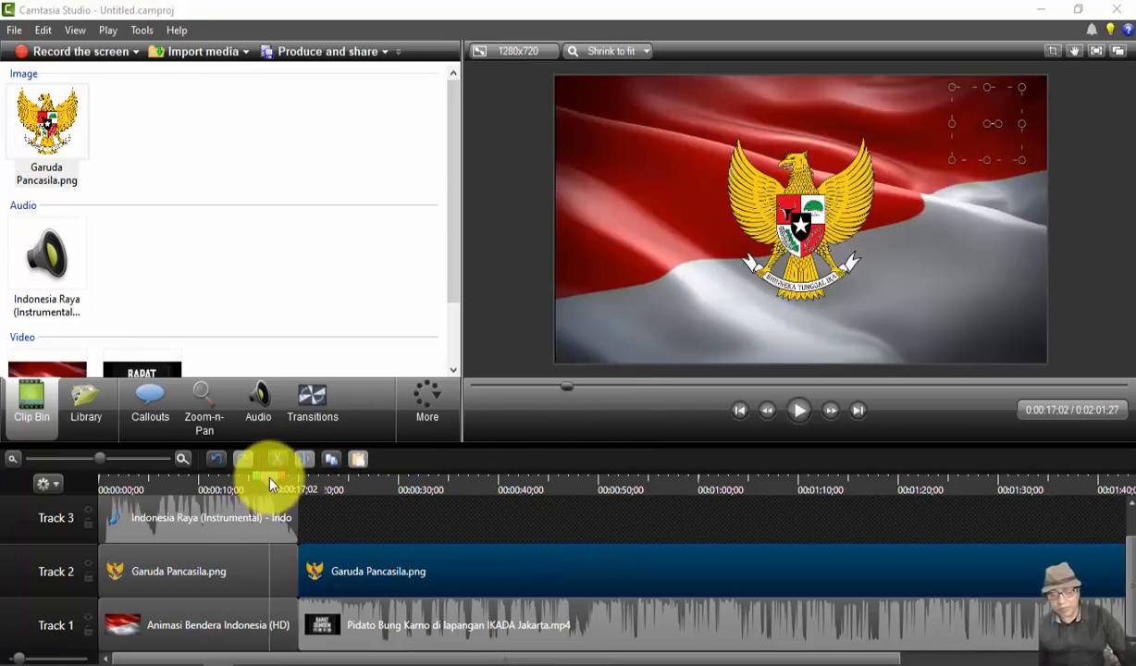
{"action": "left_click", "coordinate": [794, 416]}
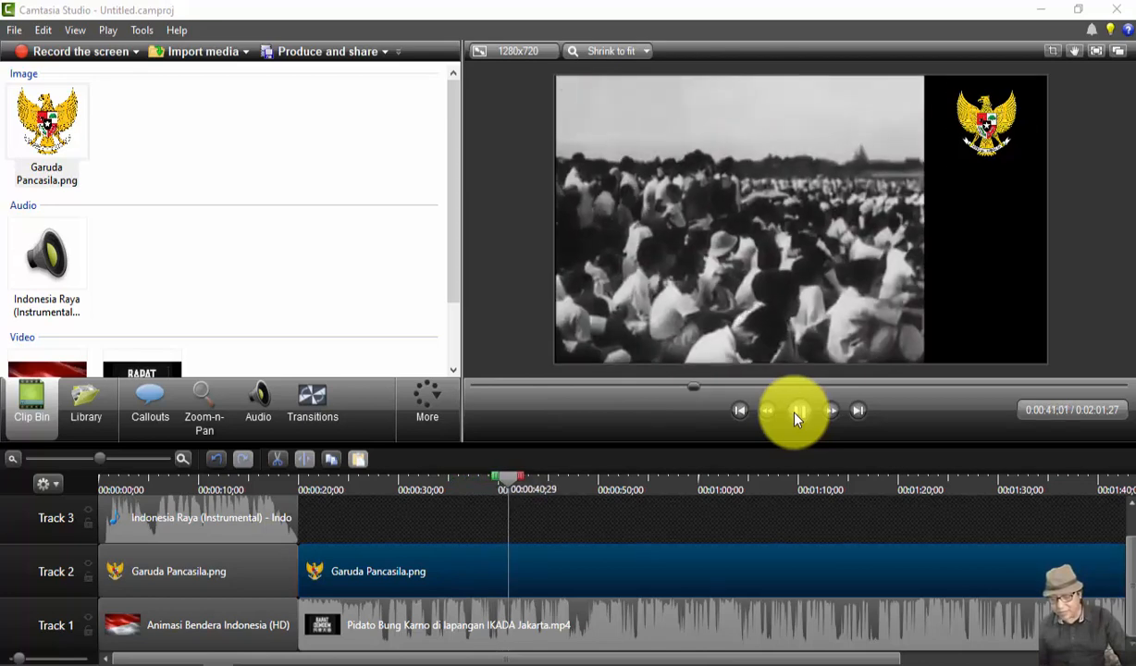
{"action": "left_click", "coordinate": [795, 417]}
{"action": "left_click_drag", "start_coordinate": [874, 657], "coordinate": [1092, 659]}
{"action": "left_click", "coordinate": [997, 495]}
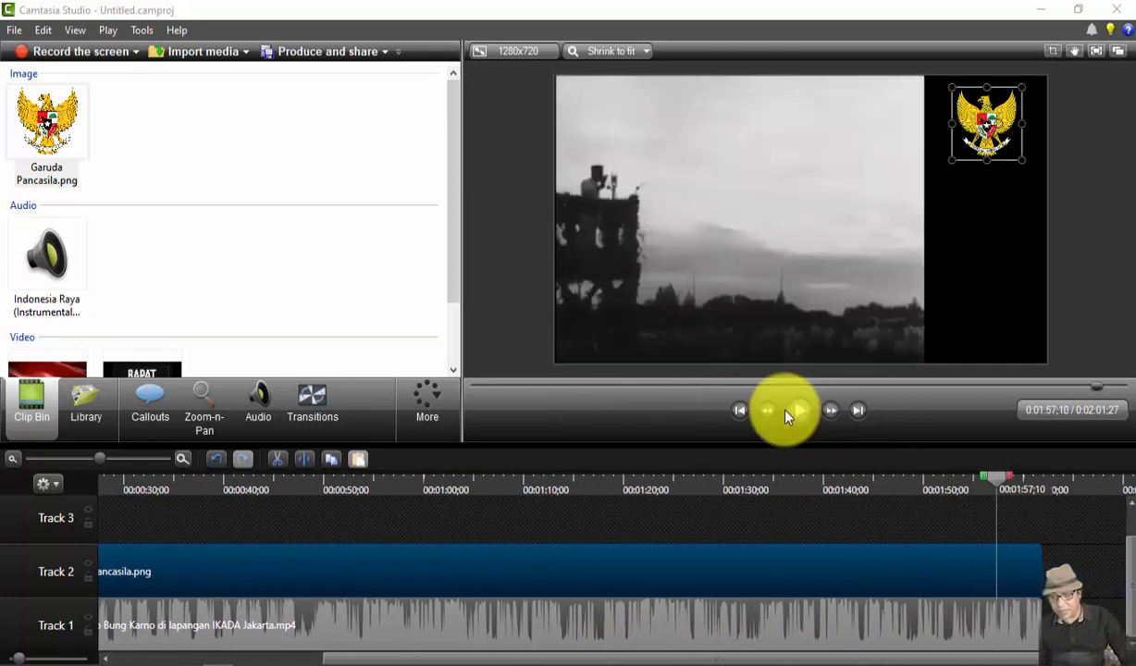
{"action": "left_click", "coordinate": [797, 412]}
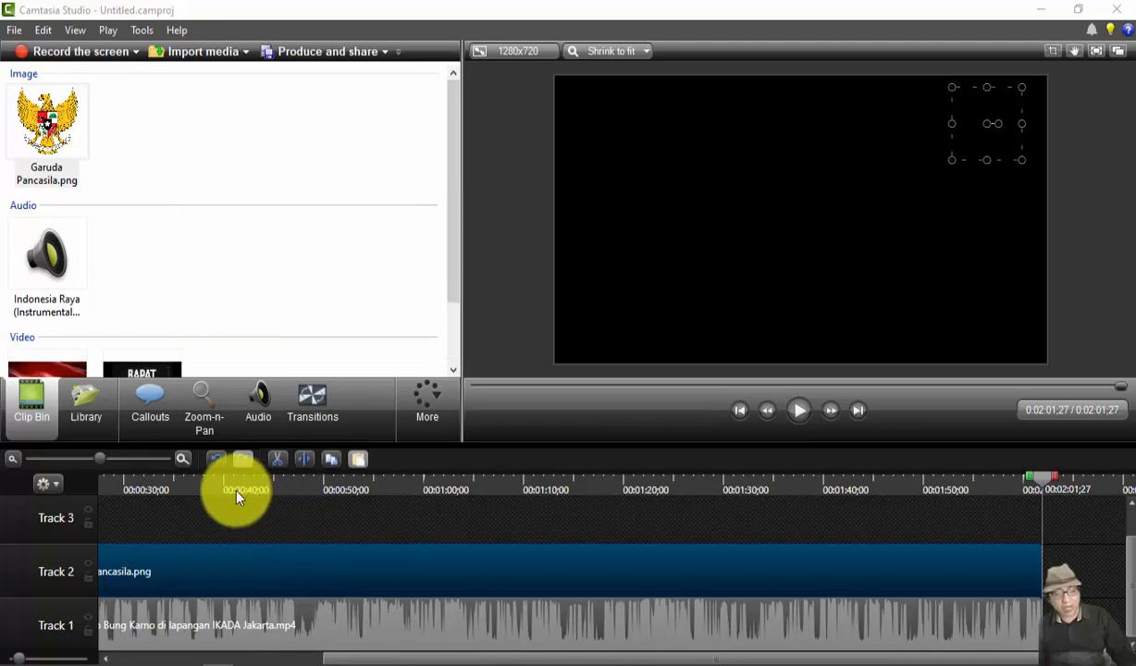
Step: Add a teal rectangle text callout and place it on Track 2 directly after the Garuda clip
{"action": "left_click", "coordinate": [157, 418]}
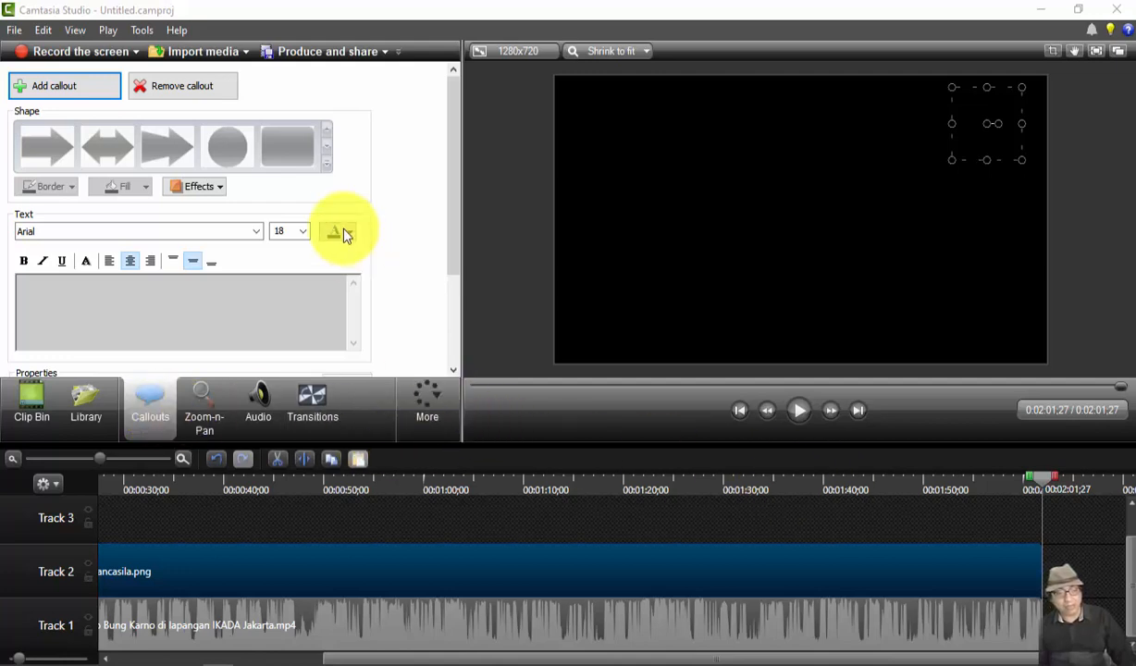
{"action": "left_click", "coordinate": [1061, 491]}
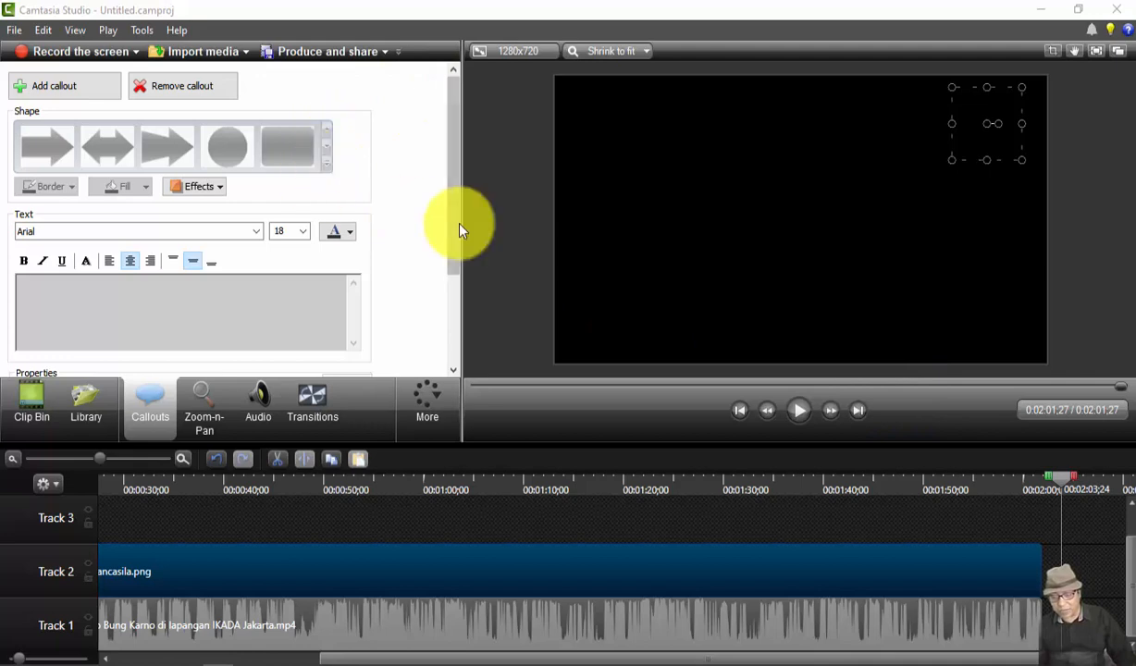
{"action": "left_click", "coordinate": [883, 492]}
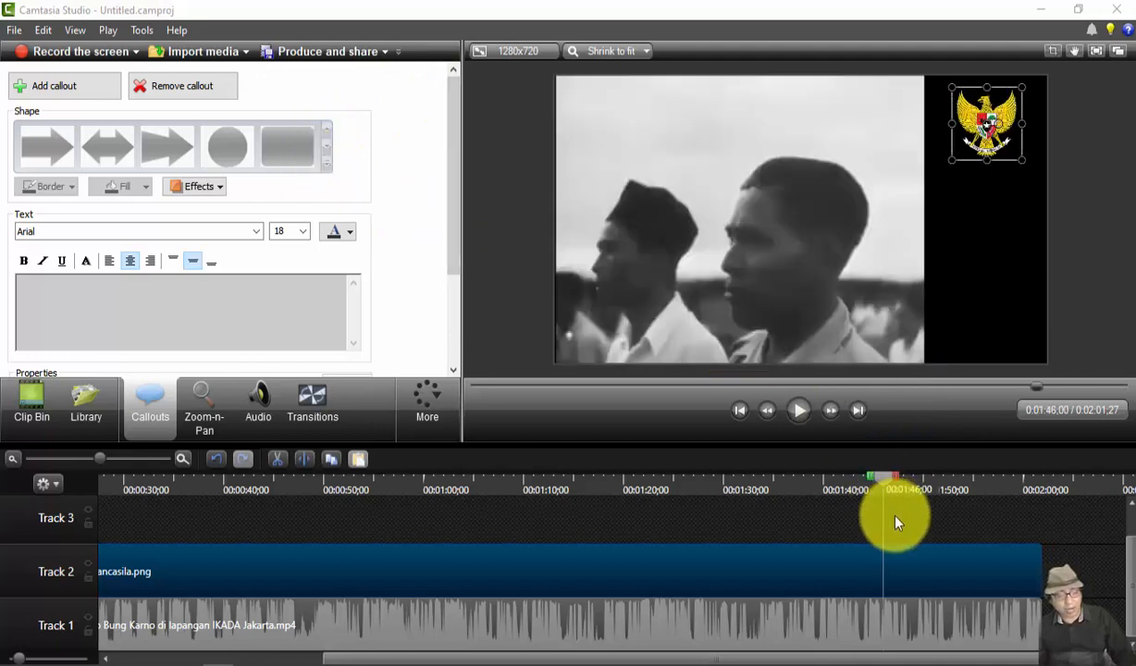
{"action": "left_click", "coordinate": [888, 522]}
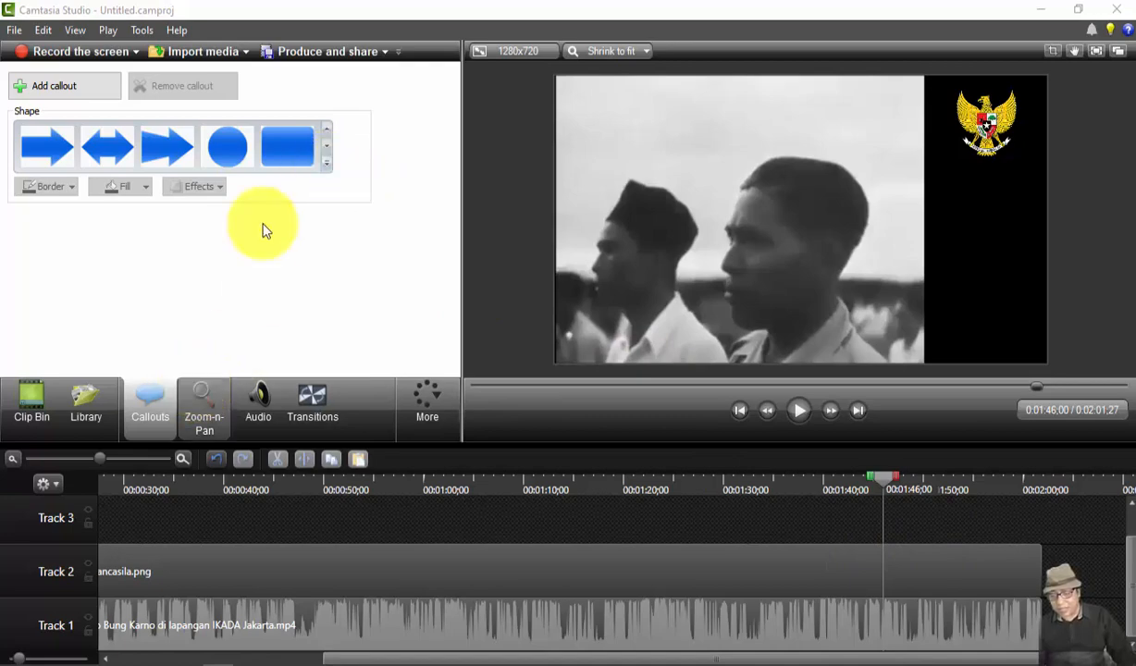
{"action": "left_click", "coordinate": [329, 170]}
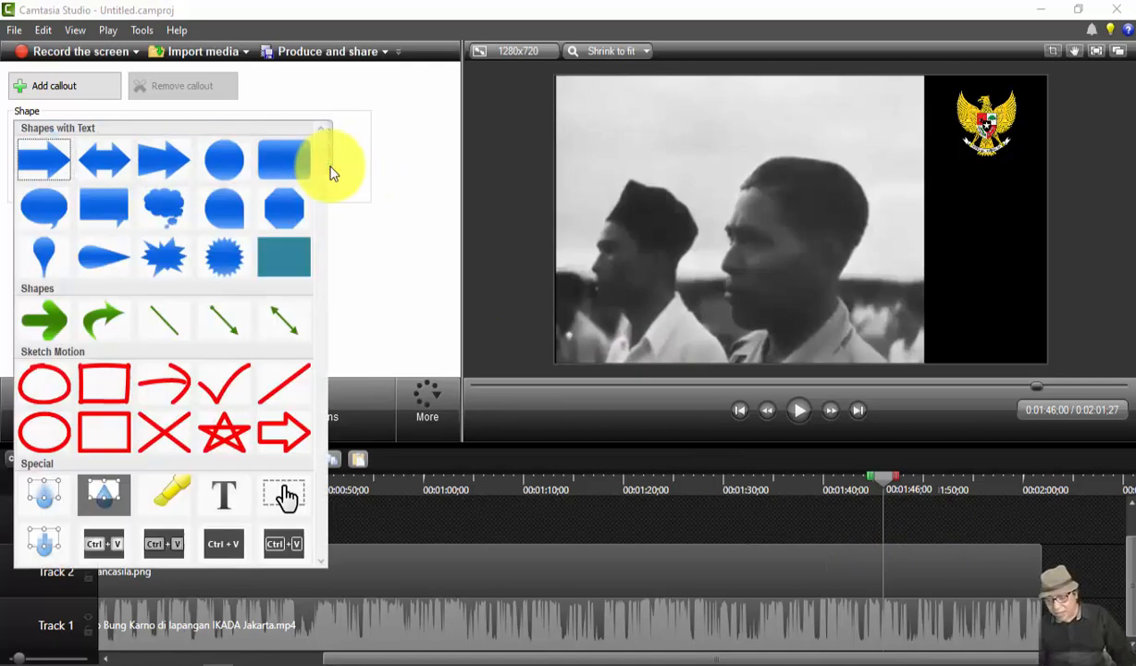
{"action": "left_click", "coordinate": [284, 261]}
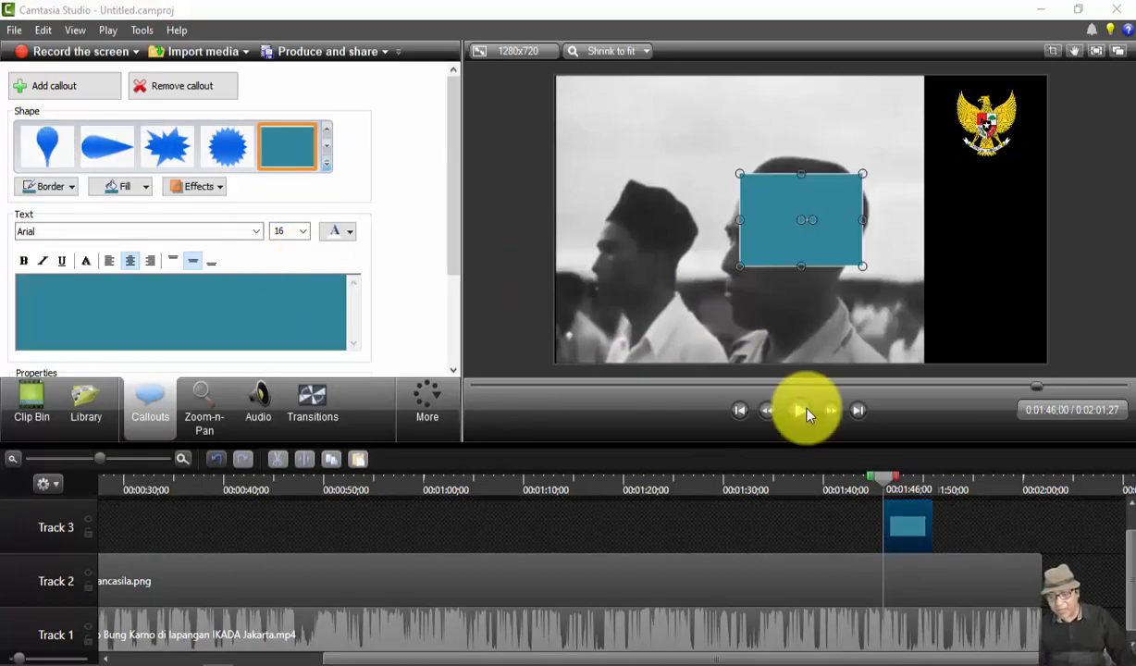
{"action": "left_click_drag", "start_coordinate": [895, 521], "coordinate": [1055, 572]}
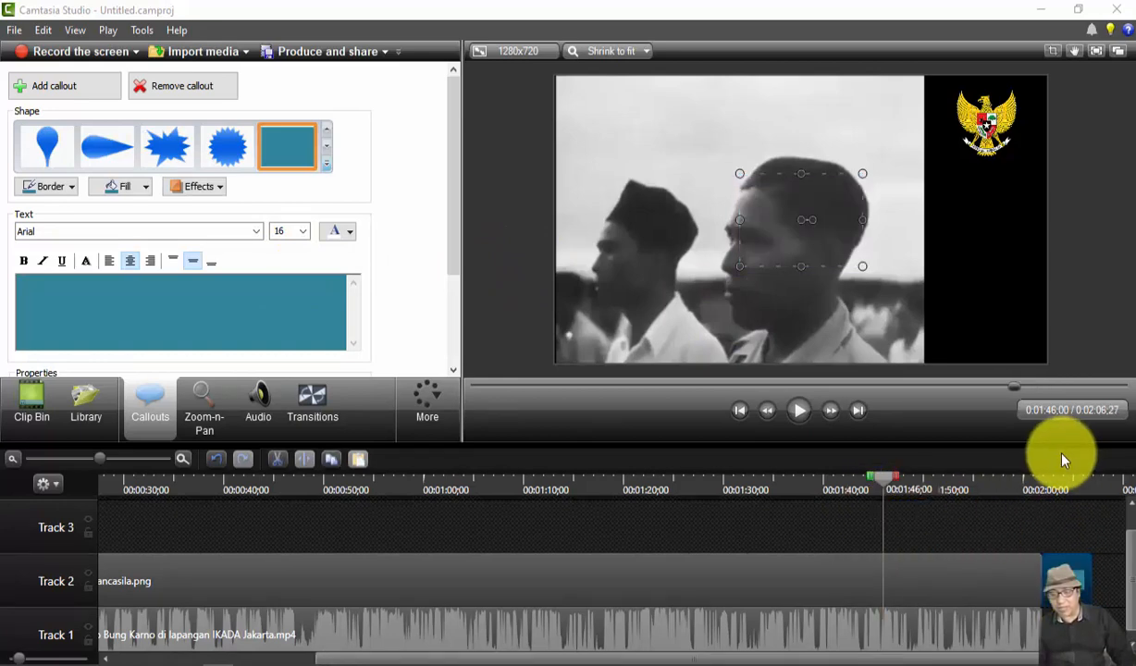
Step: Widen the closing callout on the canvas in both directions and enter the text "Terima Kasih"
{"action": "left_click", "coordinate": [1054, 492]}
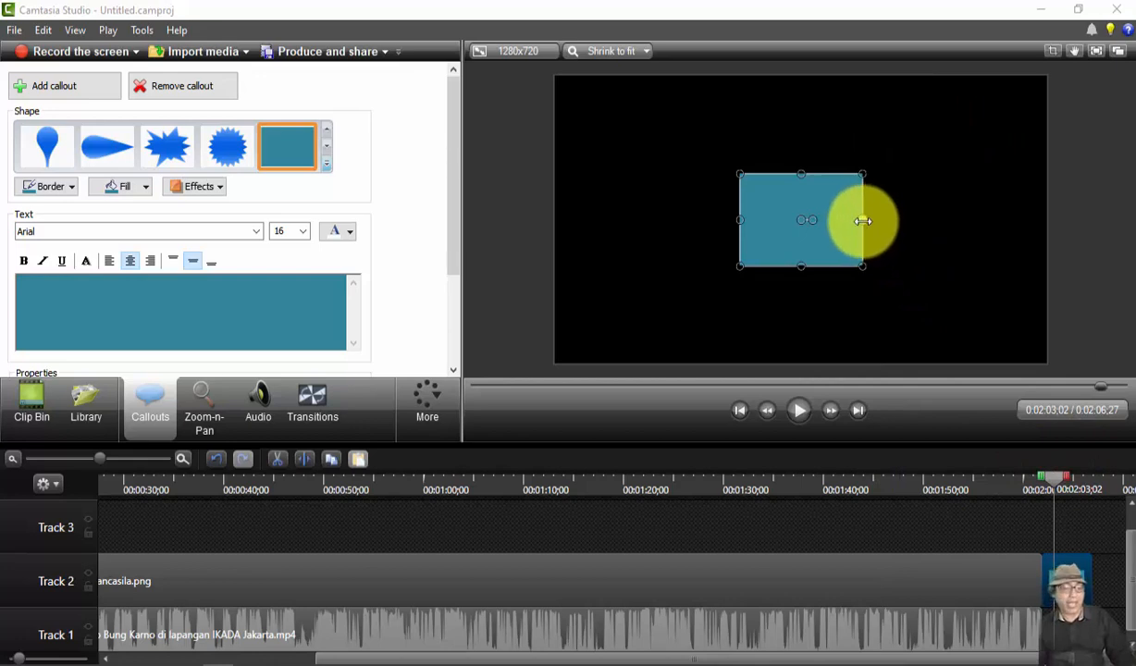
{"action": "left_click_drag", "start_coordinate": [862, 220], "coordinate": [943, 233]}
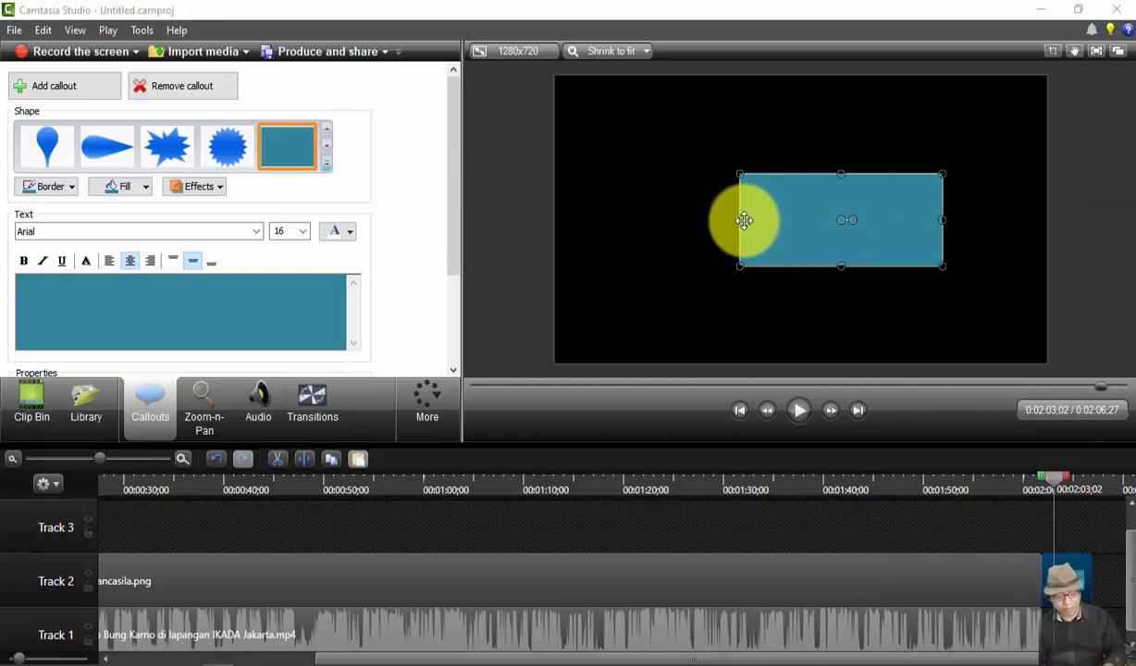
{"action": "left_click_drag", "start_coordinate": [742, 222], "coordinate": [696, 223]}
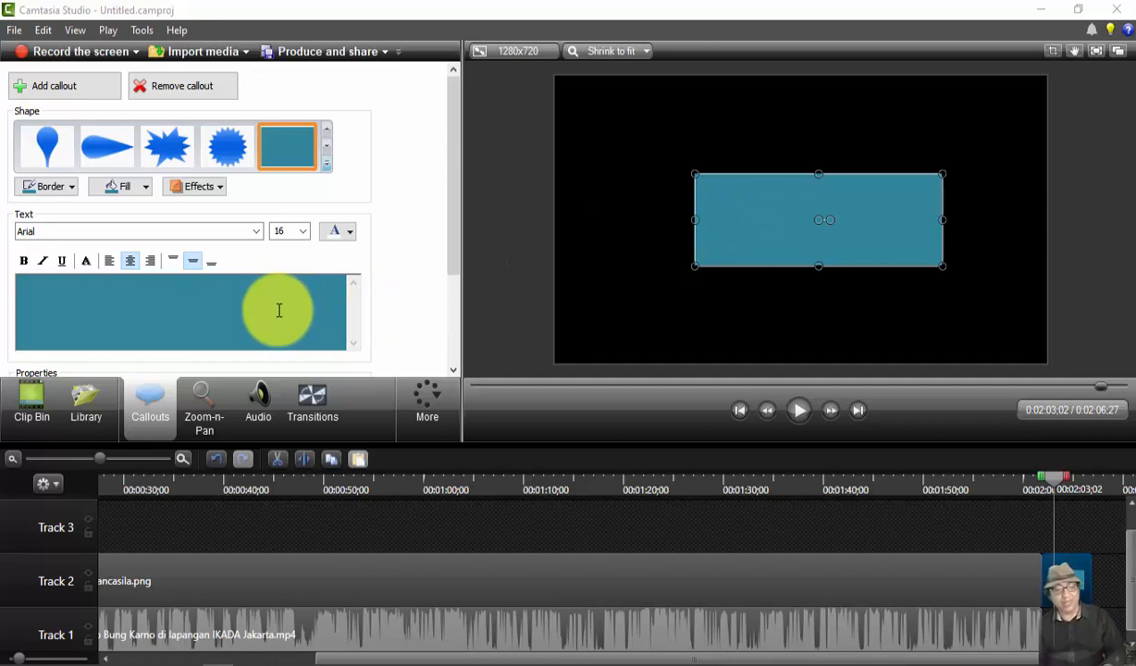
{"action": "type", "text": "Kasih"}
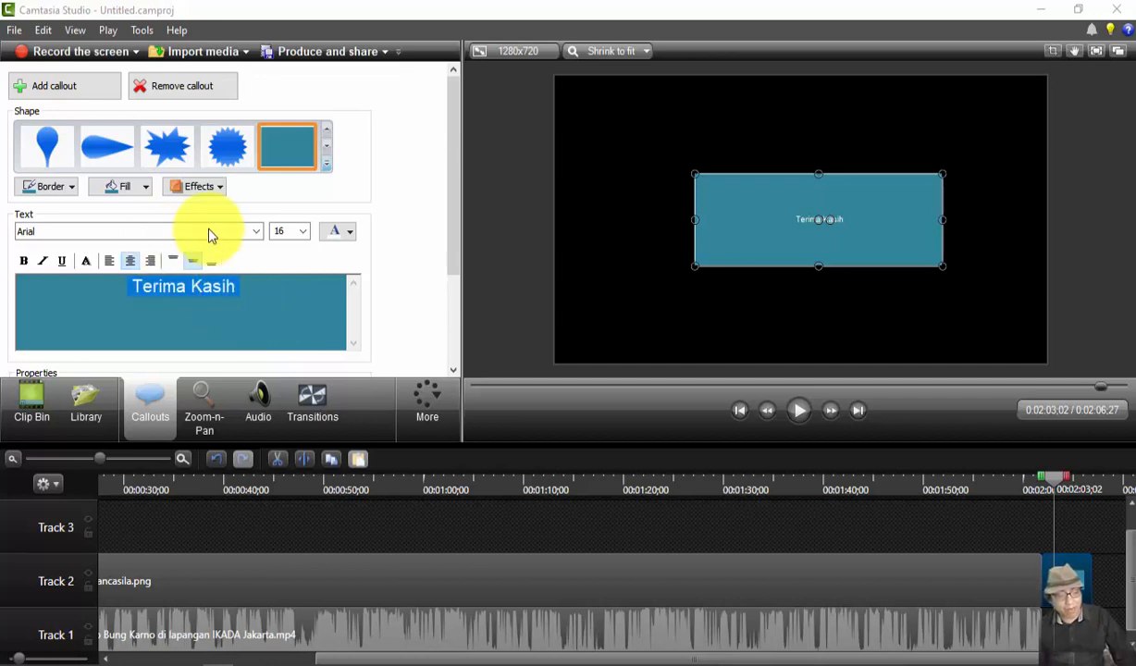
Step: Remove the closing callout's fill and set its "Terima Kasih" text to font size 48
{"action": "left_click", "coordinate": [145, 188]}
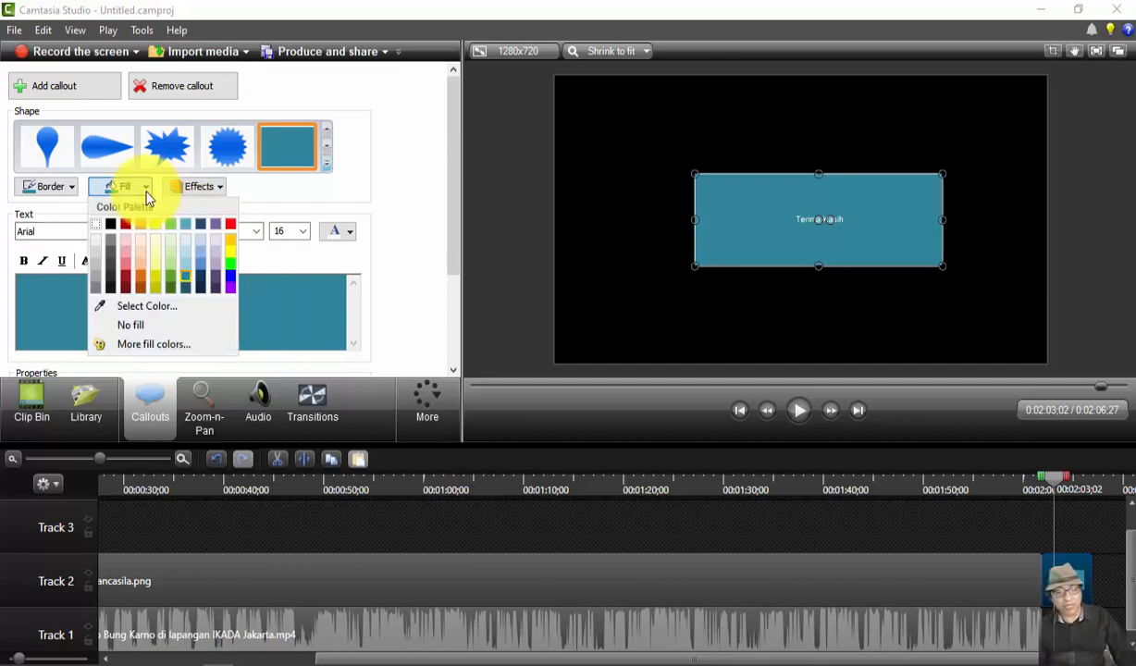
{"action": "left_click", "coordinate": [130, 325]}
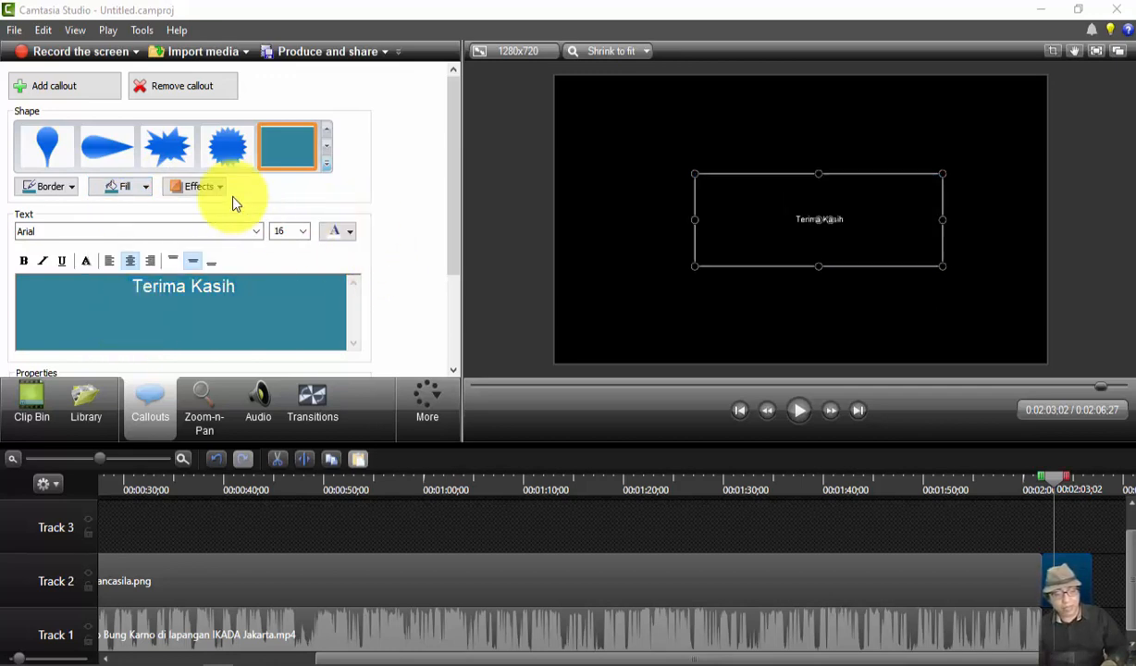
{"action": "key", "text": "ctrl+a"}
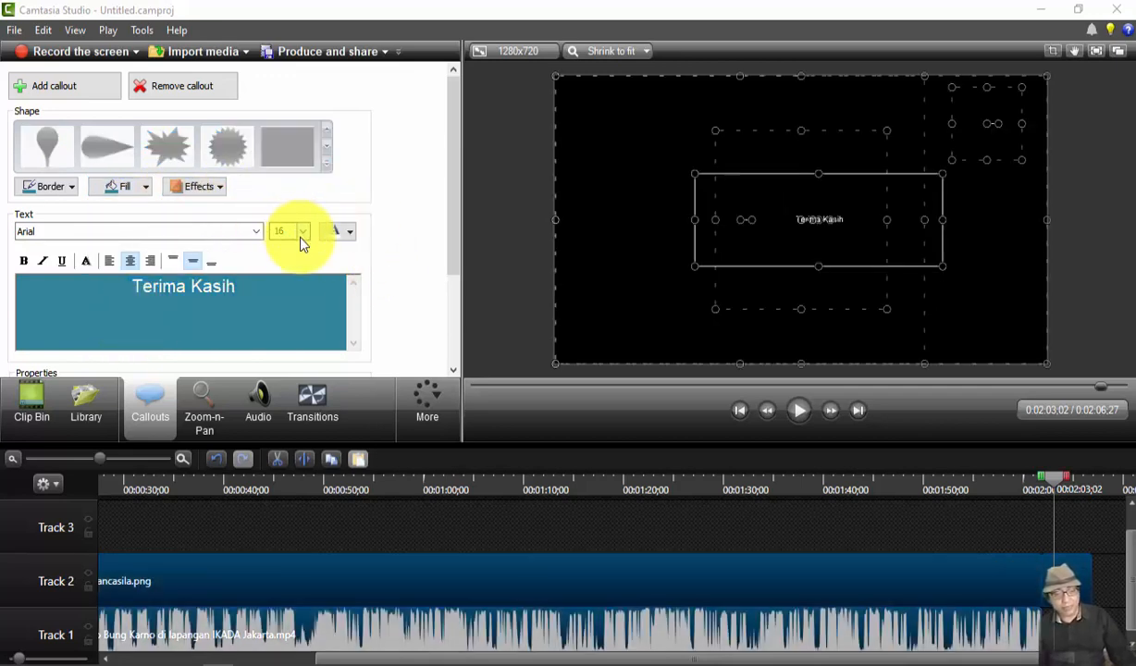
{"action": "left_click_drag", "start_coordinate": [256, 289], "coordinate": [12, 268]}
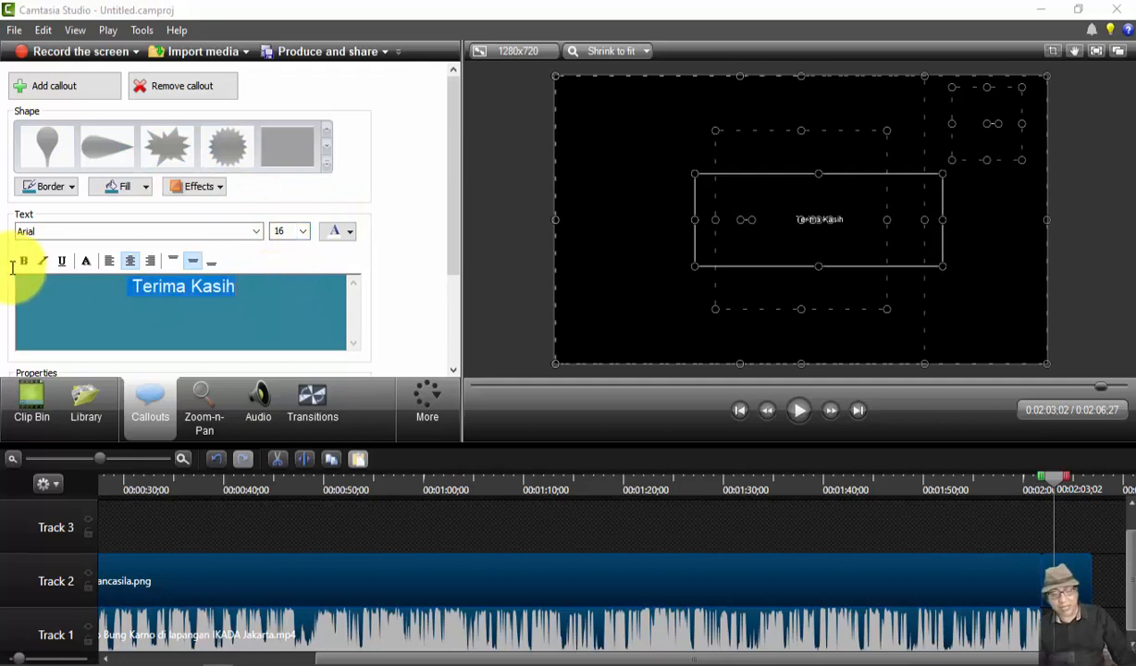
{"action": "left_click", "coordinate": [303, 232]}
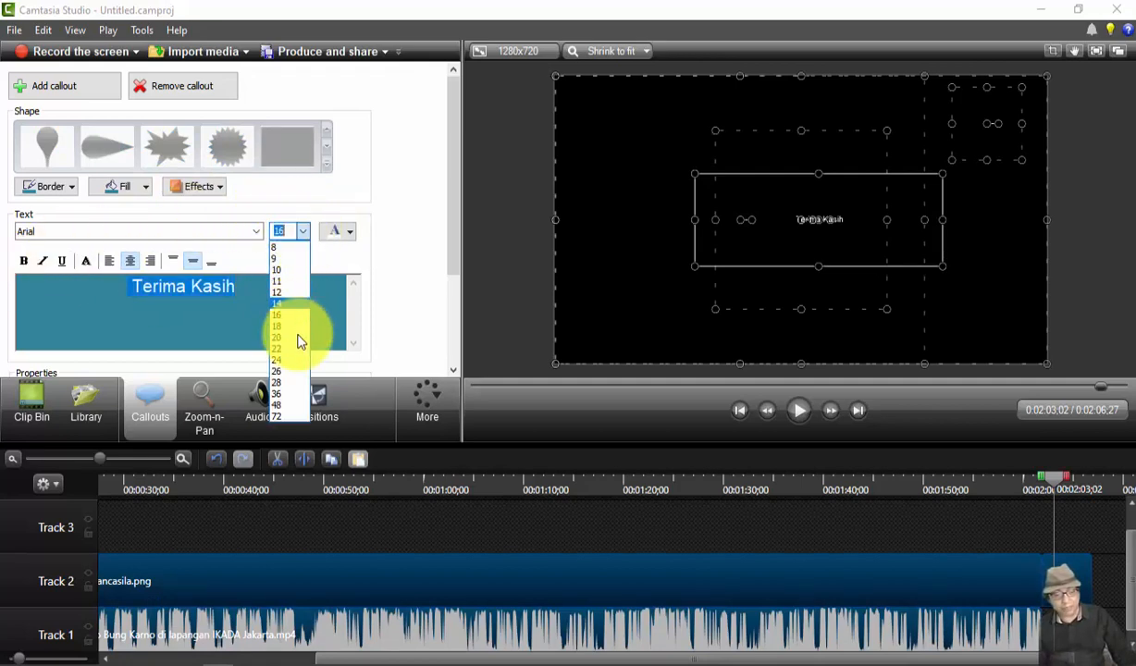
{"action": "left_click", "coordinate": [291, 401]}
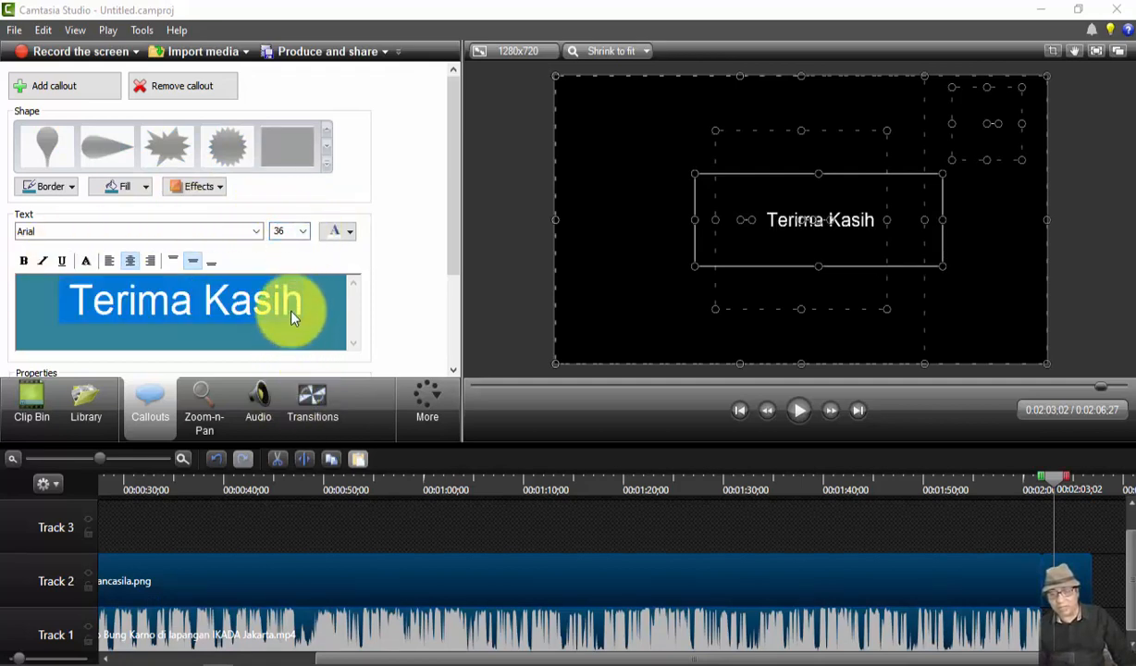
{"action": "left_click", "coordinate": [303, 232]}
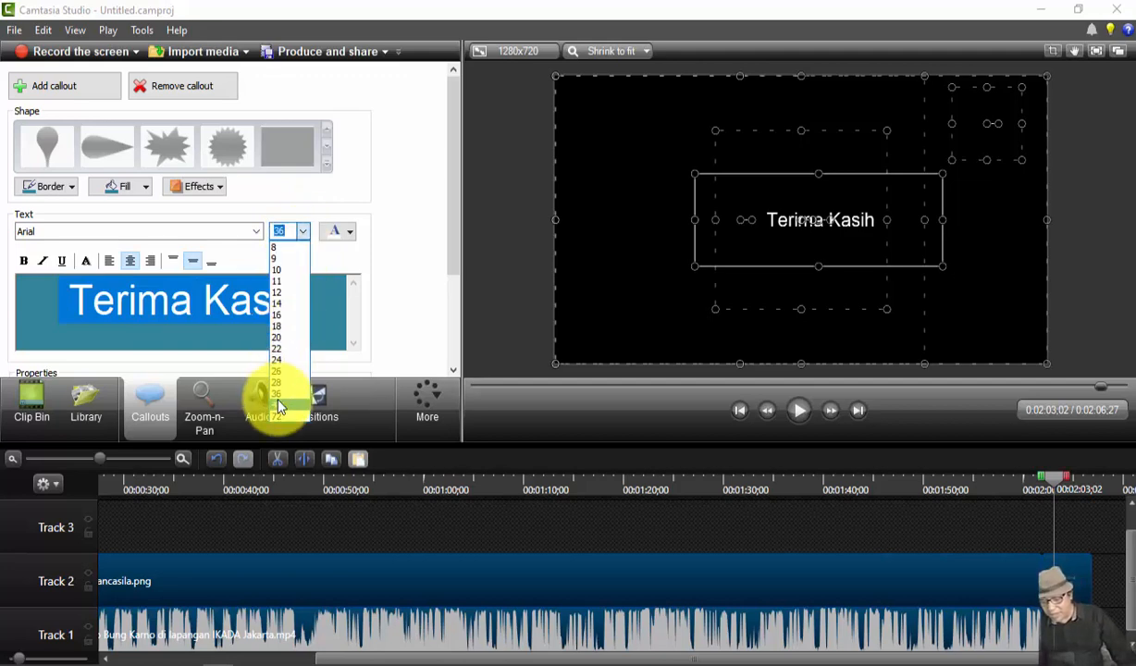
{"action": "left_click", "coordinate": [266, 382]}
{"action": "left_click", "coordinate": [505, 233]}
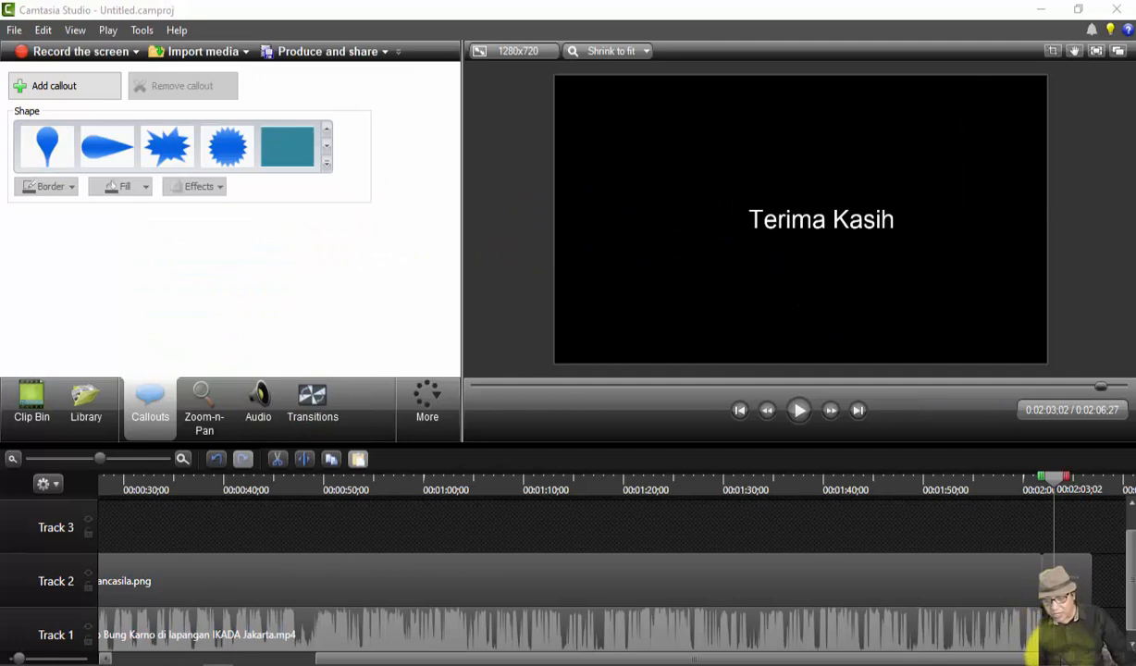
Step: Play the timeline from about 1:58 to 2:06 to check the change from the speech to the closing text
{"action": "scroll", "coordinate": [1036, 639], "scroll_direction": "right", "scroll_amount": 3}
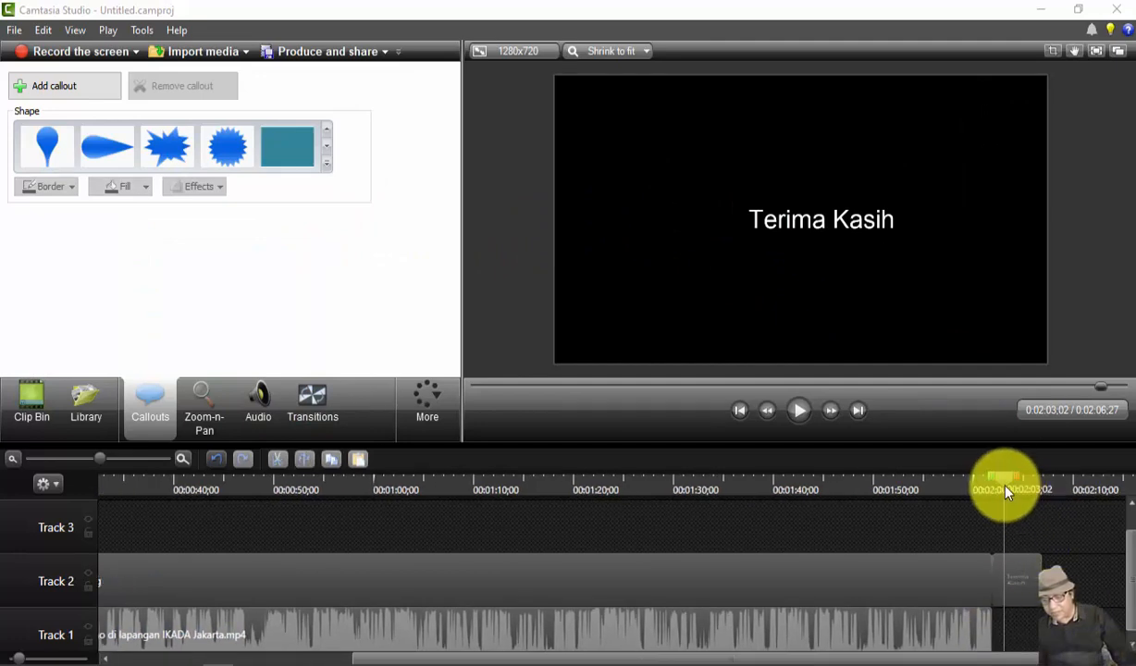
{"action": "left_click_drag", "start_coordinate": [1006, 492], "coordinate": [960, 489]}
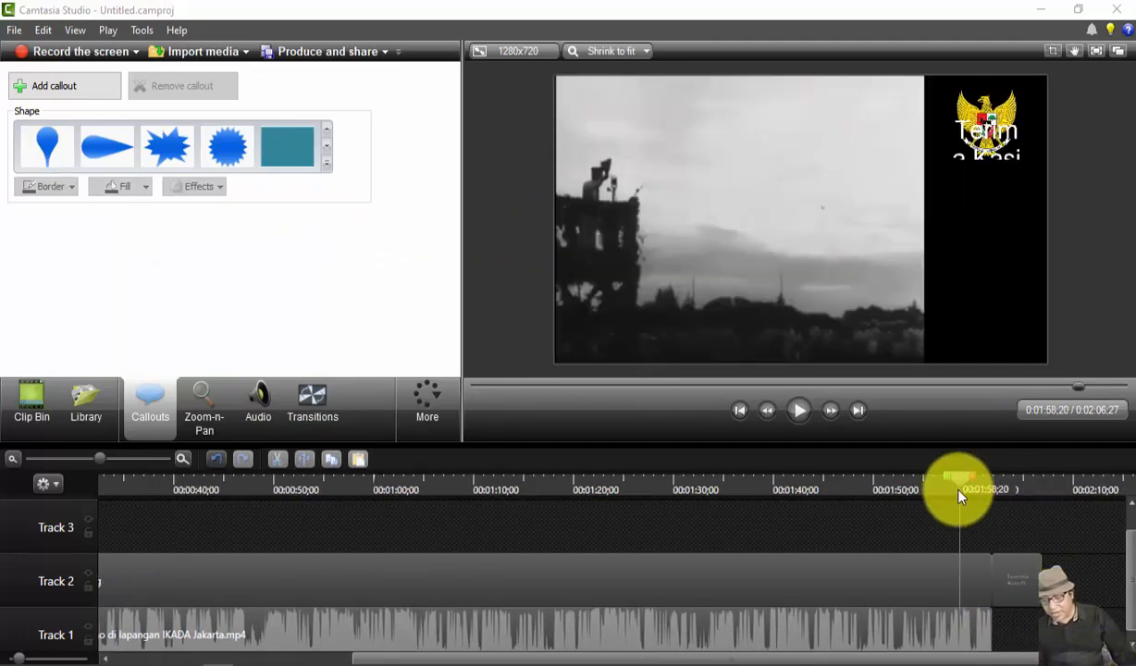
{"action": "left_click", "coordinate": [798, 411]}
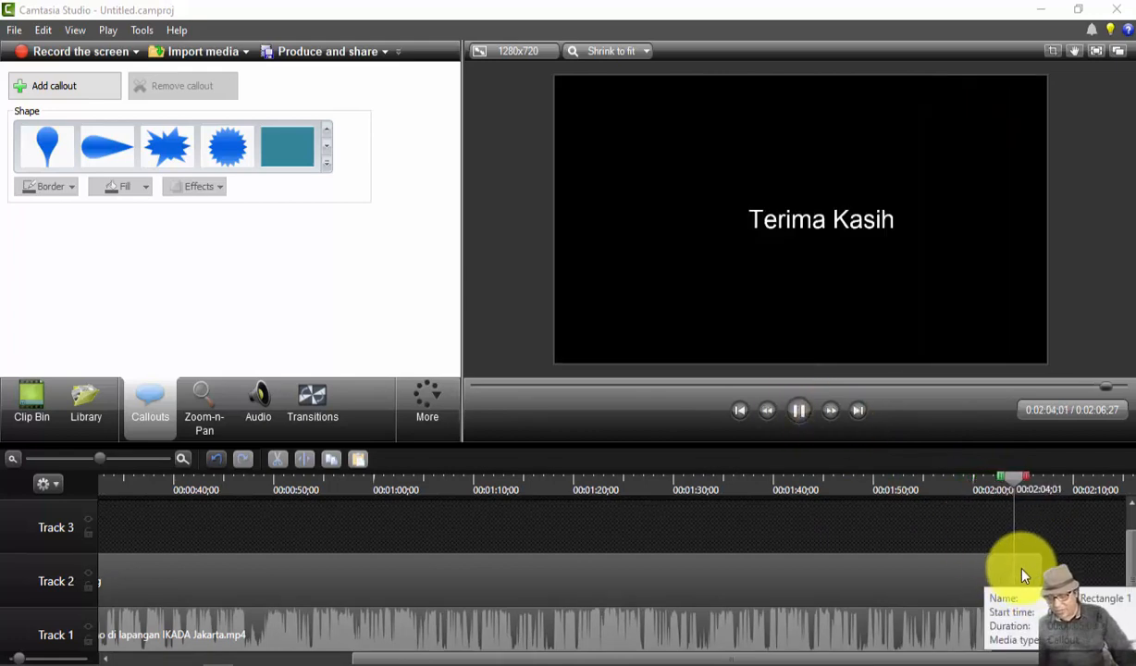
{"action": "left_click", "coordinate": [801, 412]}
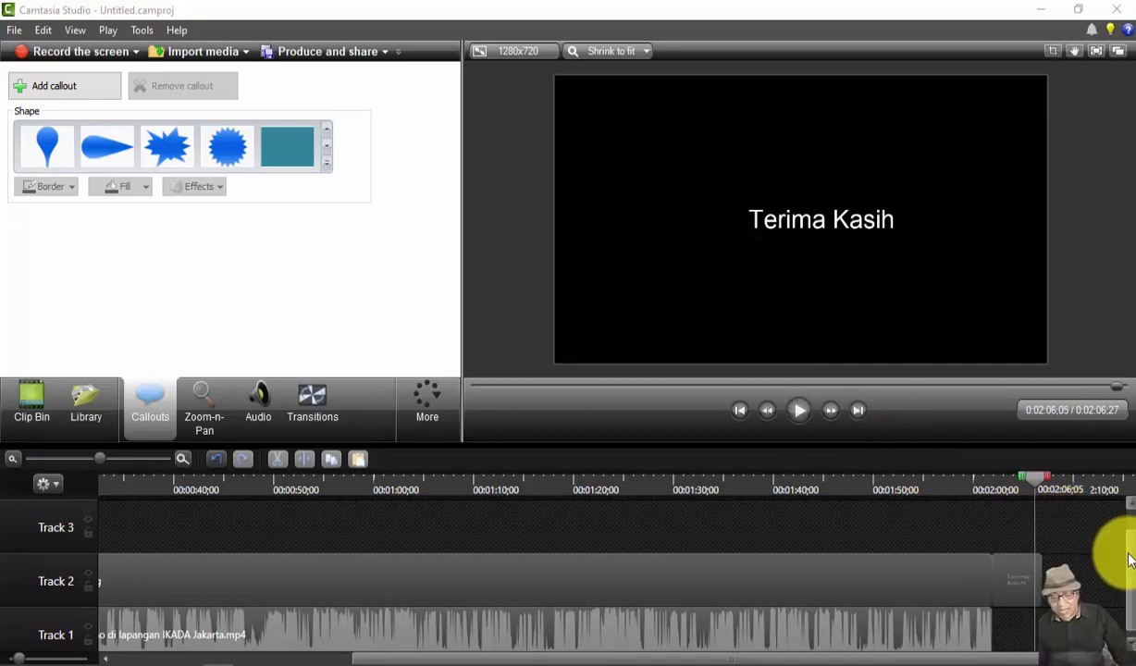
Step: Add a teal rectangle text callout on Track 3 at about 0:00:55 and place it in the black area below the Garuda emblem
{"action": "left_click_drag", "start_coordinate": [1129, 553], "coordinate": [1130, 526]}
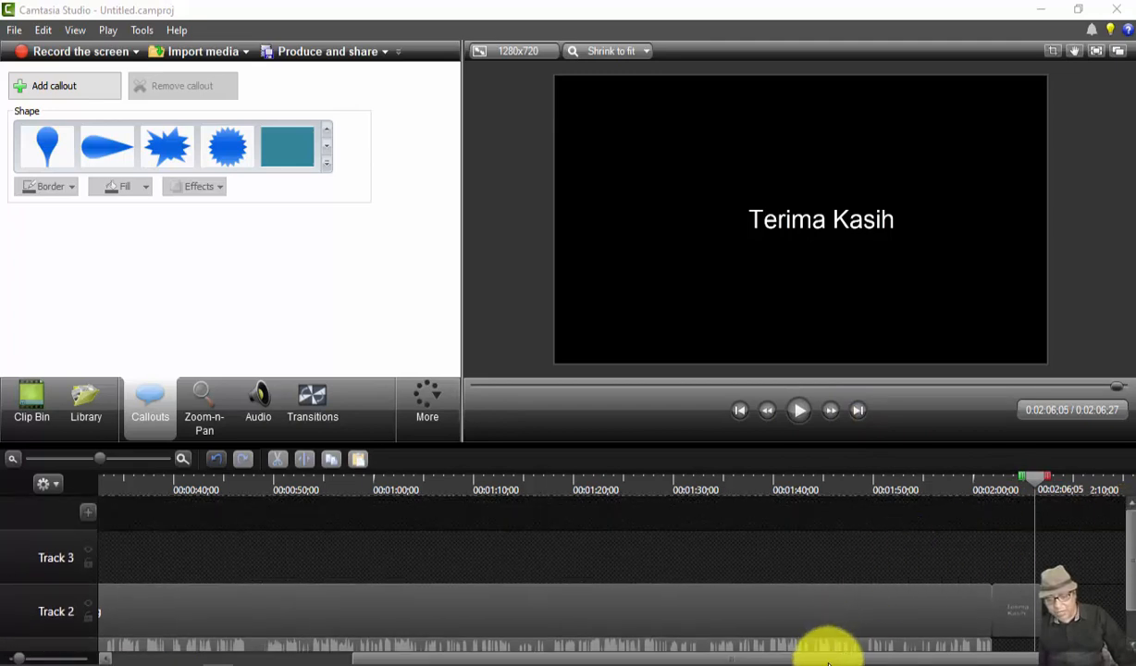
{"action": "left_click_drag", "start_coordinate": [824, 660], "coordinate": [620, 440]}
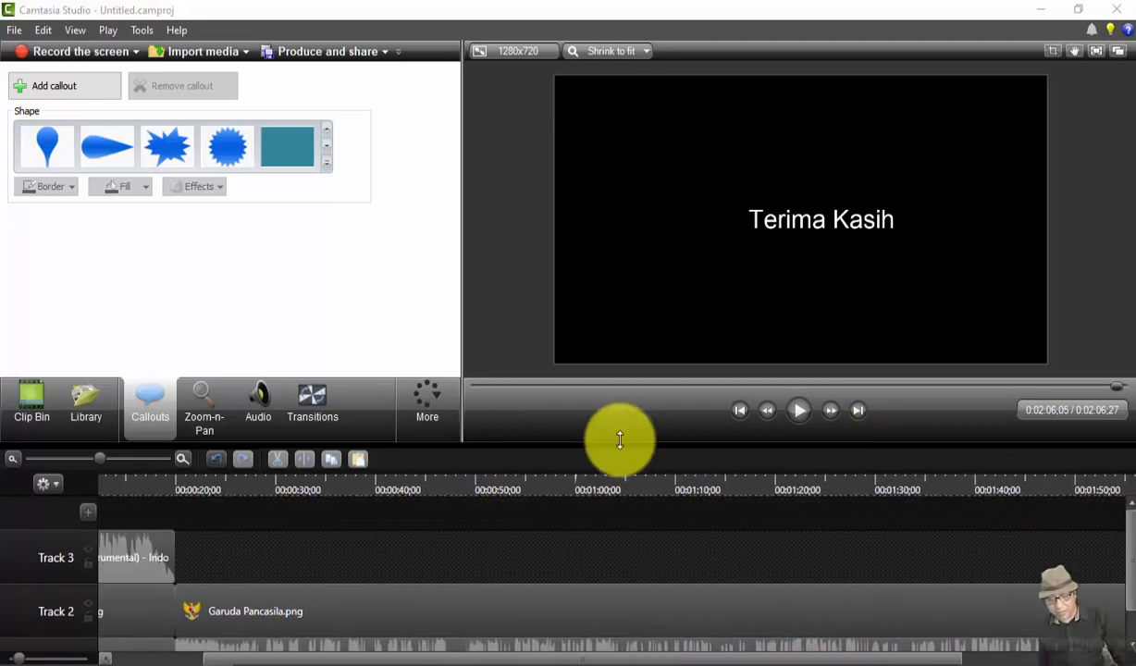
{"action": "left_click", "coordinate": [617, 488]}
{"action": "left_click", "coordinate": [798, 410]}
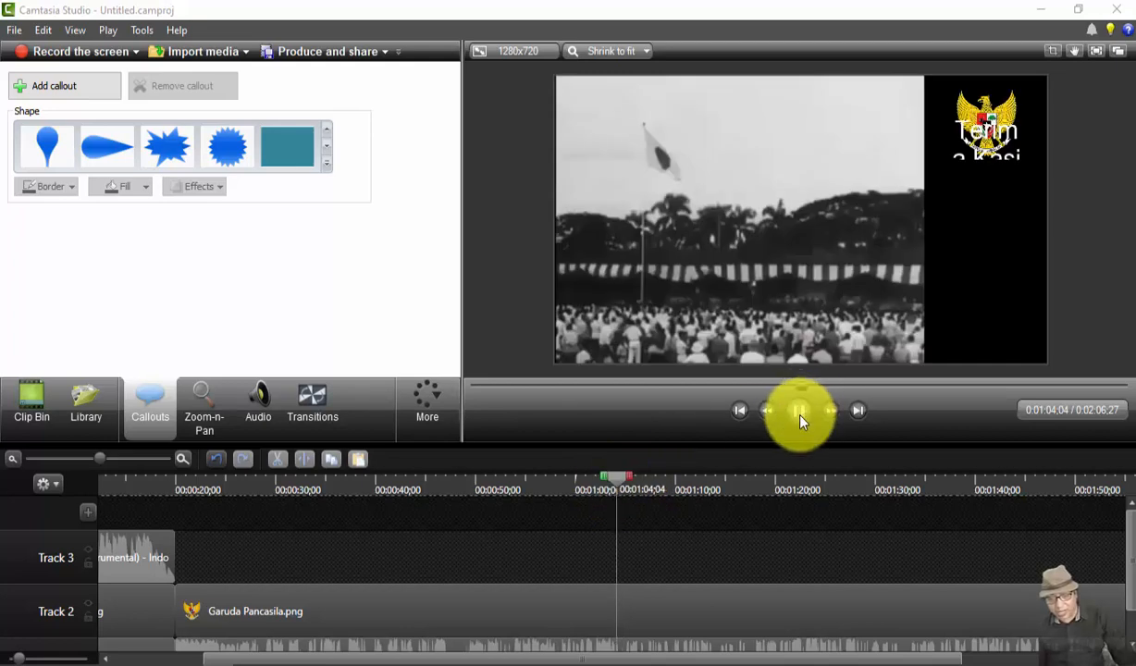
{"action": "left_click", "coordinate": [529, 483]}
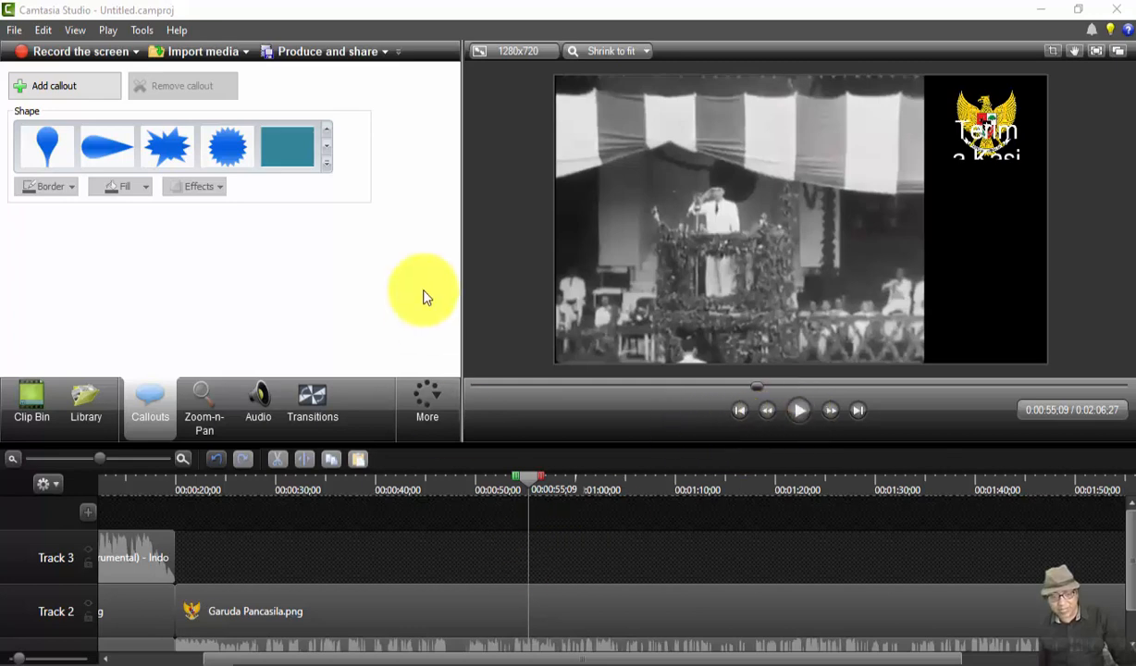
{"action": "left_click", "coordinate": [296, 157]}
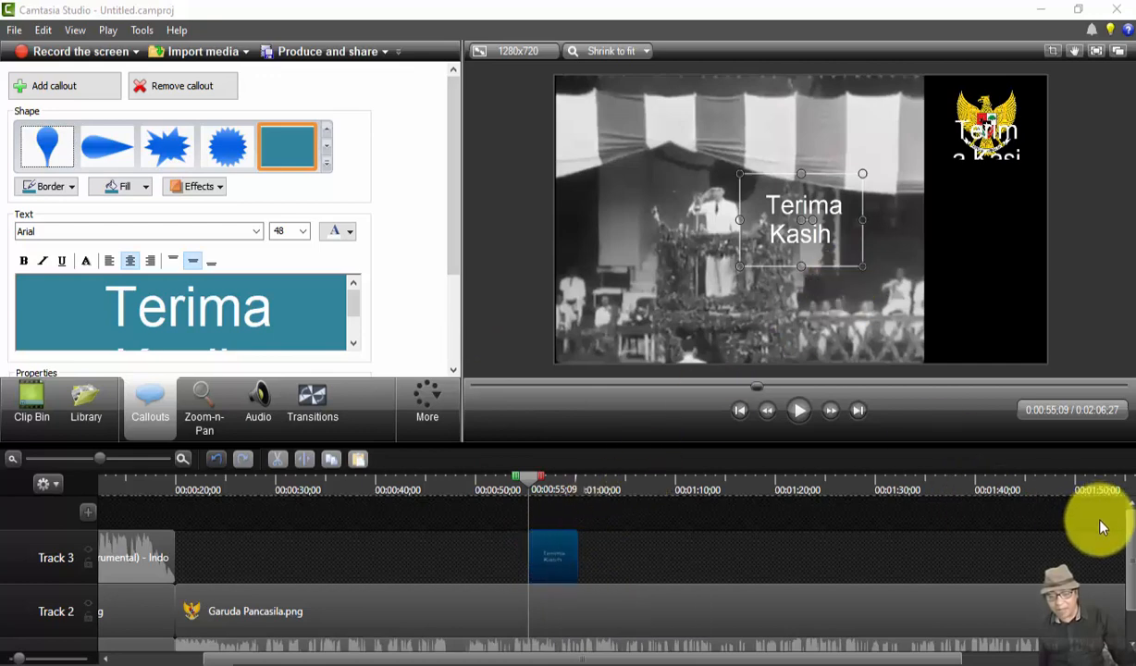
{"action": "left_click_drag", "start_coordinate": [788, 256], "coordinate": [923, 316]}
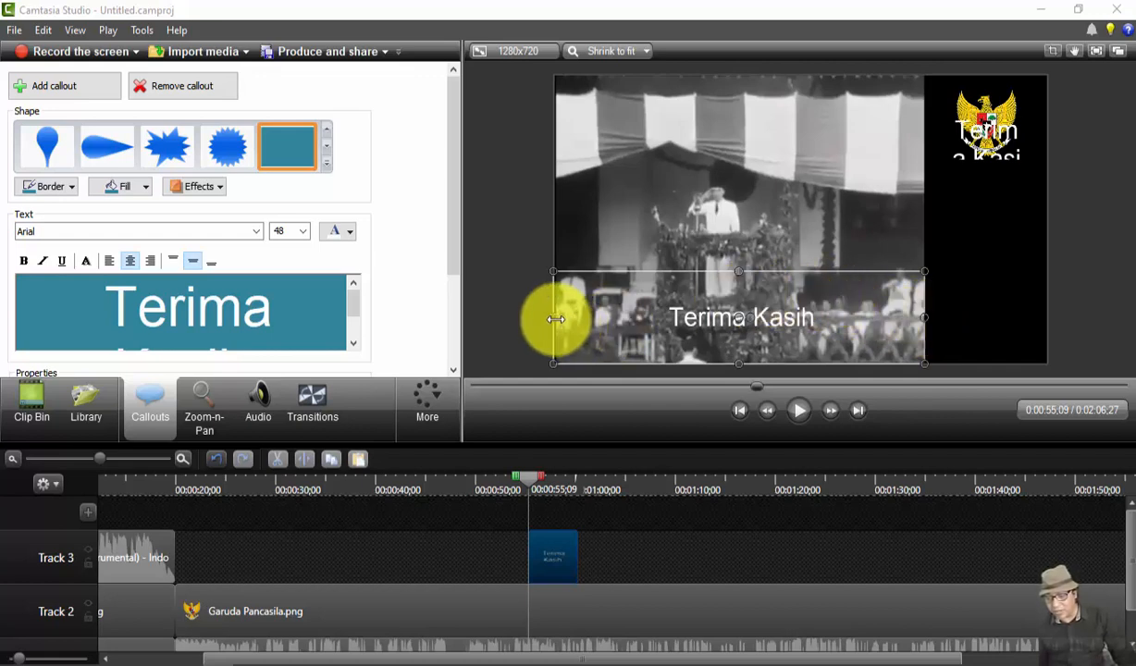
{"action": "left_click_drag", "start_coordinate": [554, 318], "coordinate": [941, 315]}
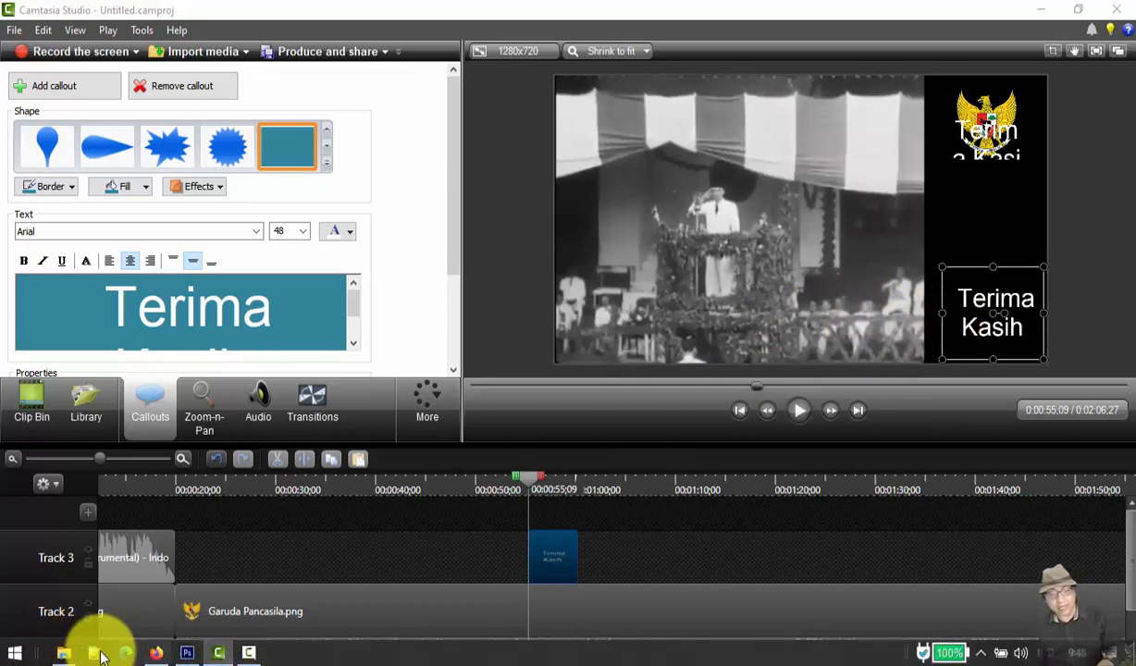
Step: Open Keterangan.txt from the Latihan-1 Pidato Bung Karno folder in WordPad and copy its whole text
{"action": "left_click", "coordinate": [63, 652]}
{"action": "left_click", "coordinate": [308, 504]}
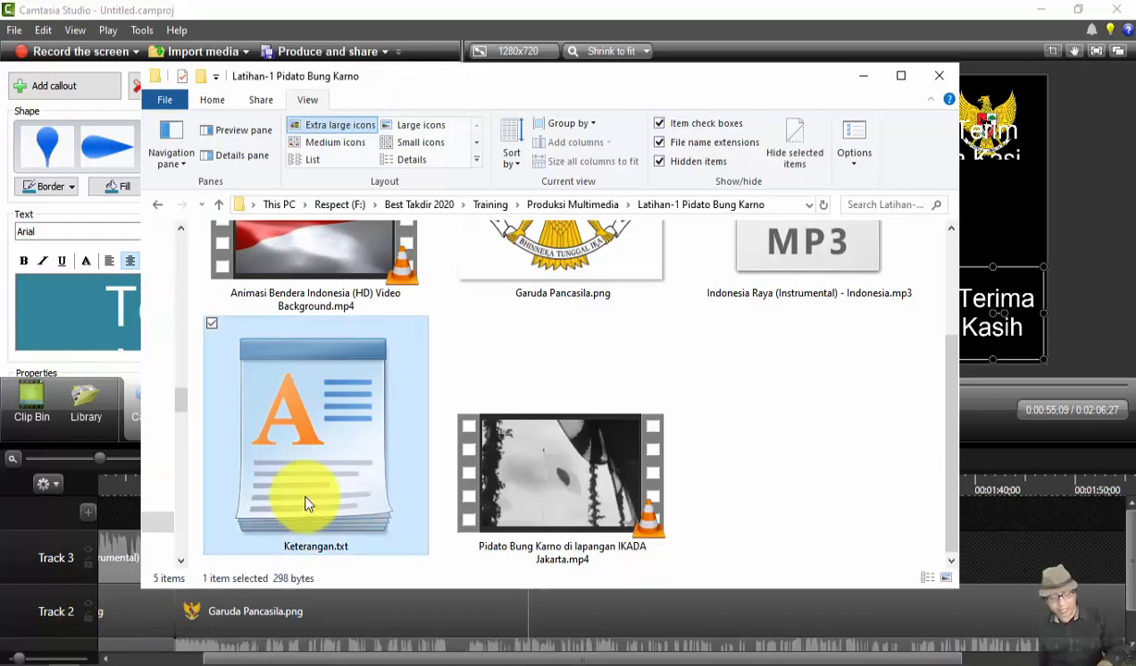
{"action": "double_click", "coordinate": [308, 501]}
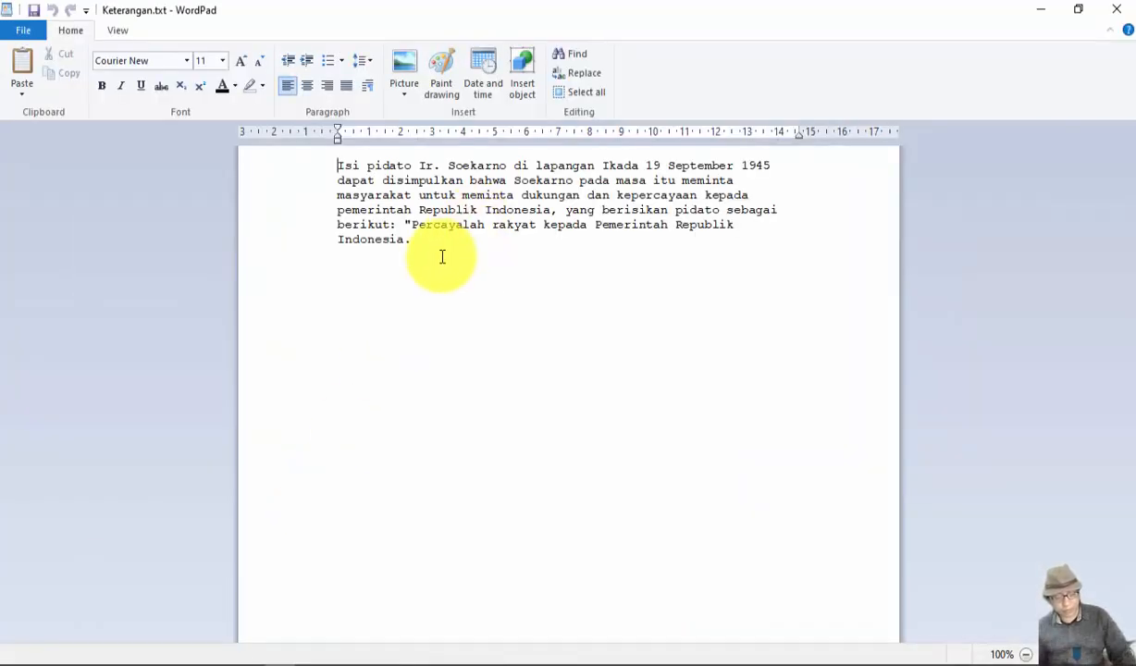
{"action": "left_click_drag", "start_coordinate": [433, 244], "coordinate": [275, 141]}
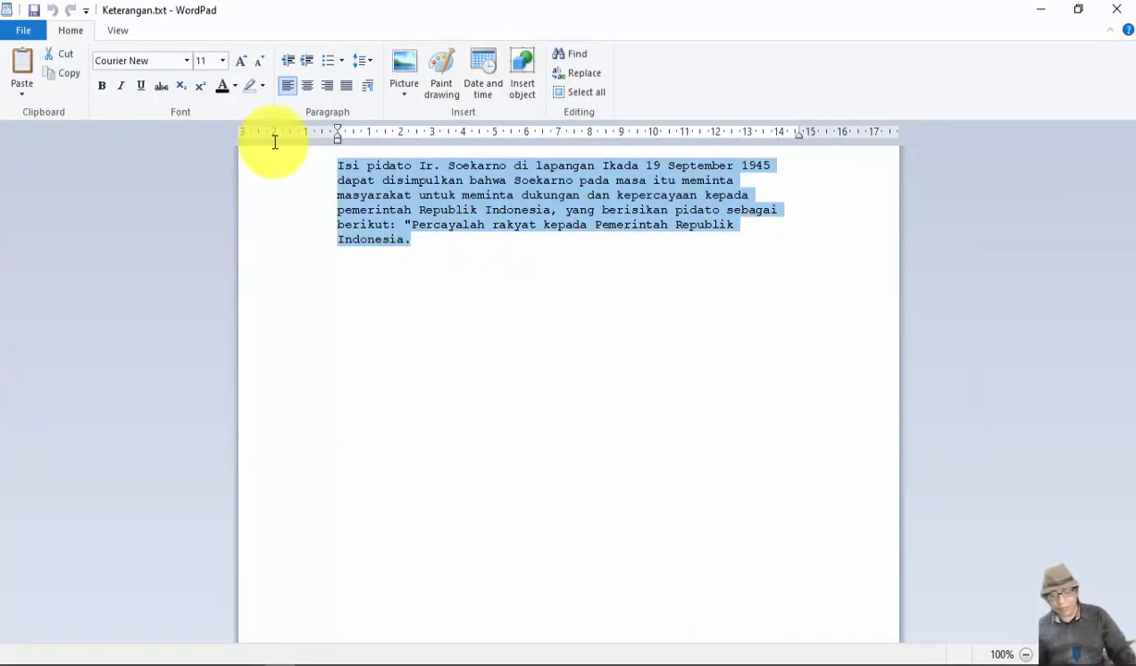
{"action": "mouse_move", "coordinate": [285, 659]}
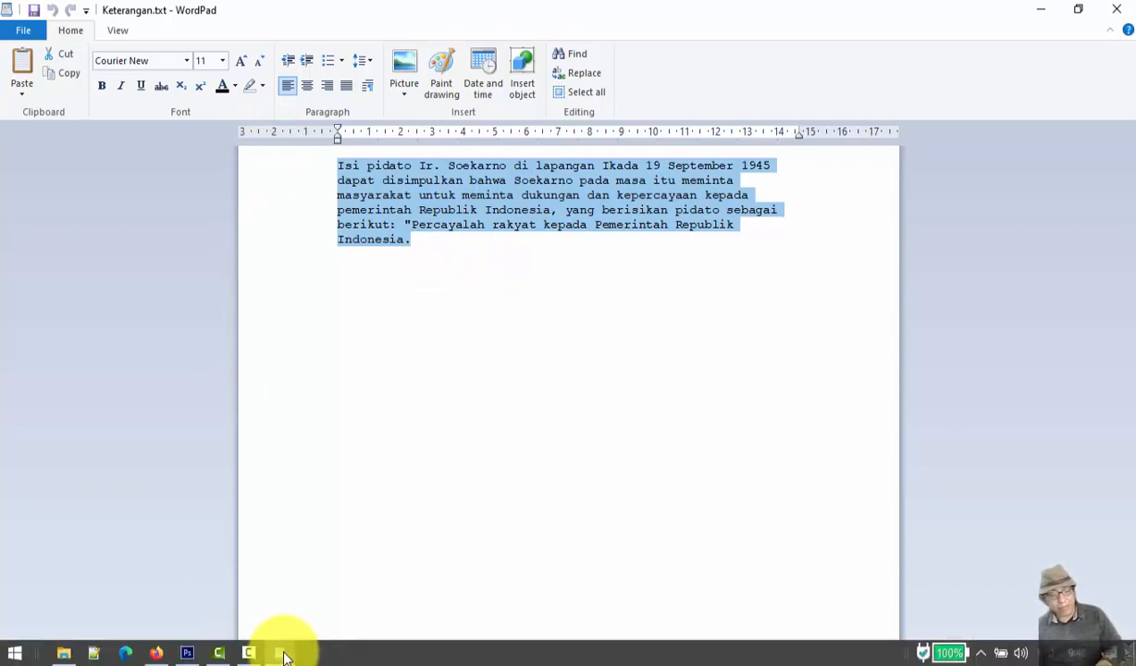
Step: Switch back to Camtasia Studio and replace the new callout's text with the copied speech description
{"action": "left_click", "coordinate": [220, 654]}
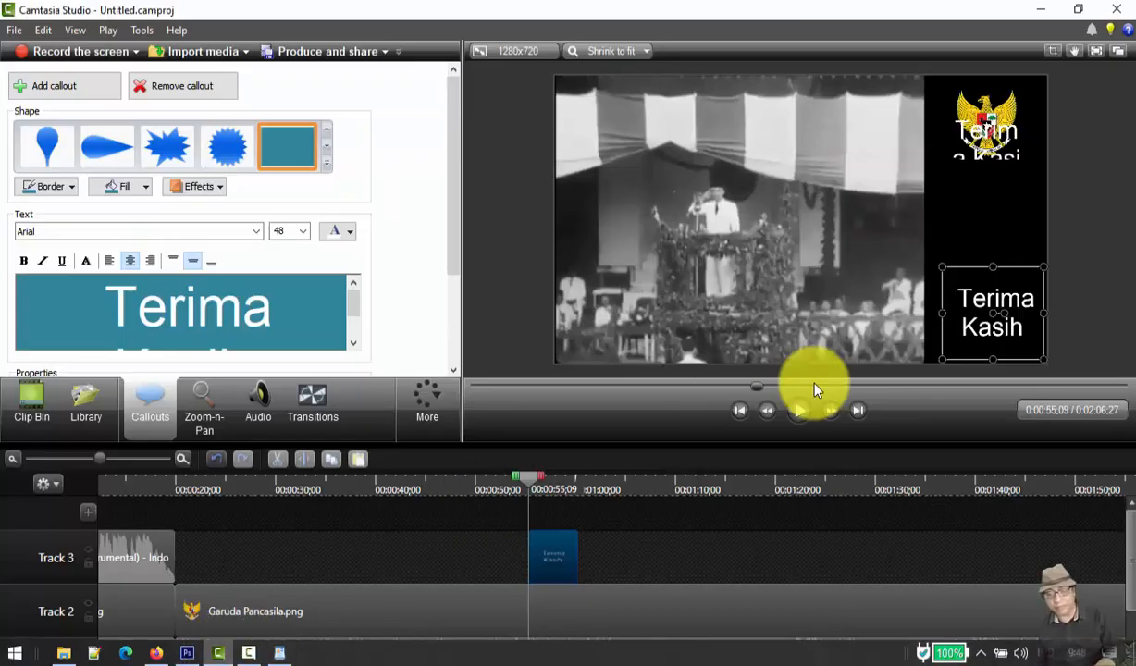
{"action": "left_click", "coordinate": [287, 322]}
{"action": "key", "text": "ctrl+a"}
{"action": "key", "text": "ctrl+v"}
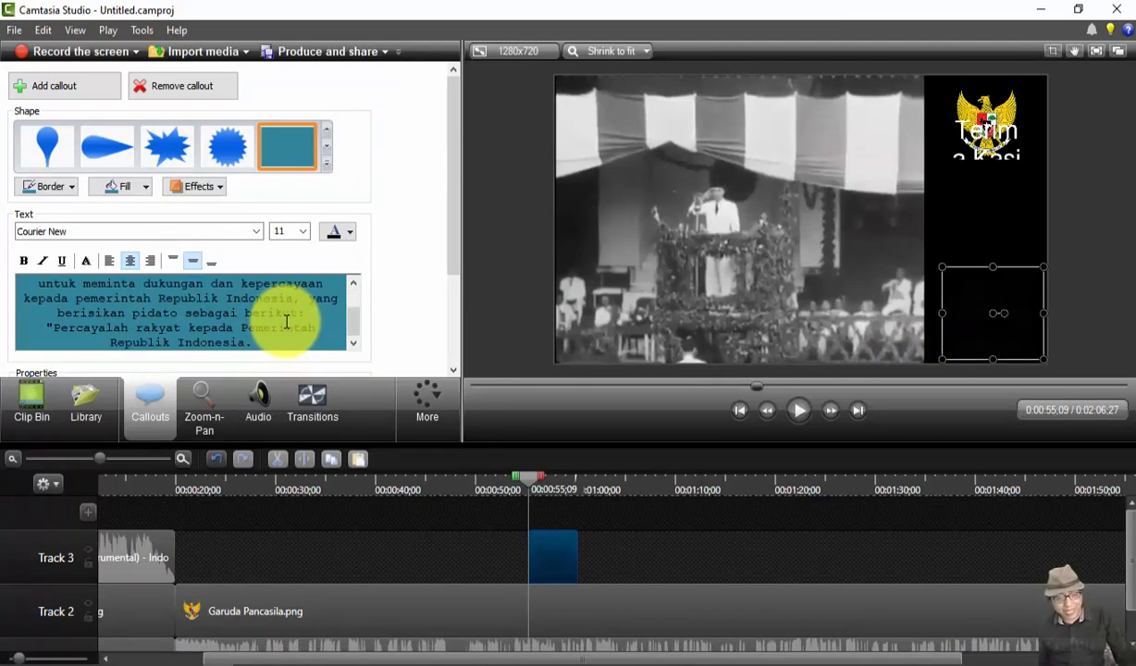
{"action": "key", "text": "ctrl+a"}
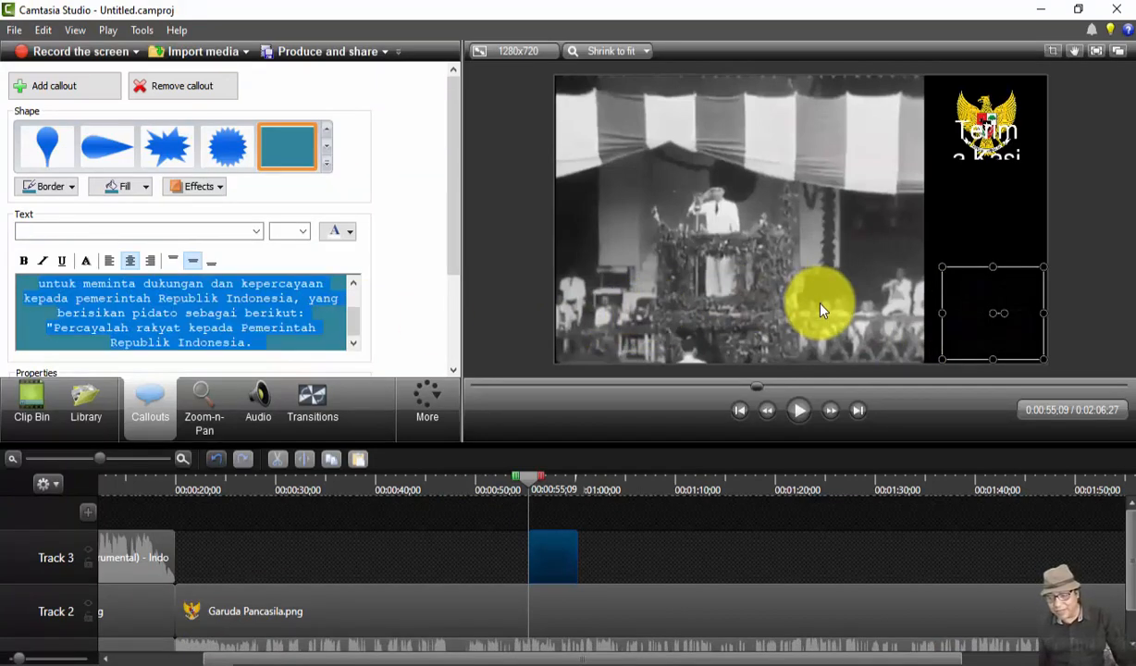
{"action": "left_click", "coordinate": [356, 236]}
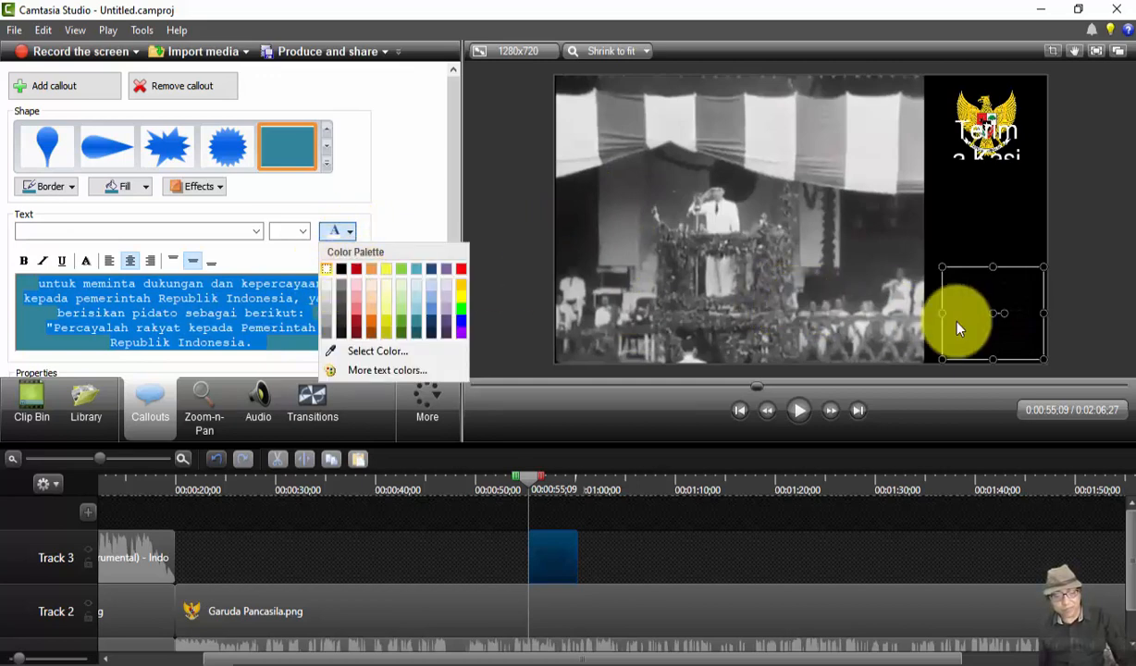
{"action": "left_click", "coordinate": [789, 321]}
{"action": "left_click", "coordinate": [306, 313]}
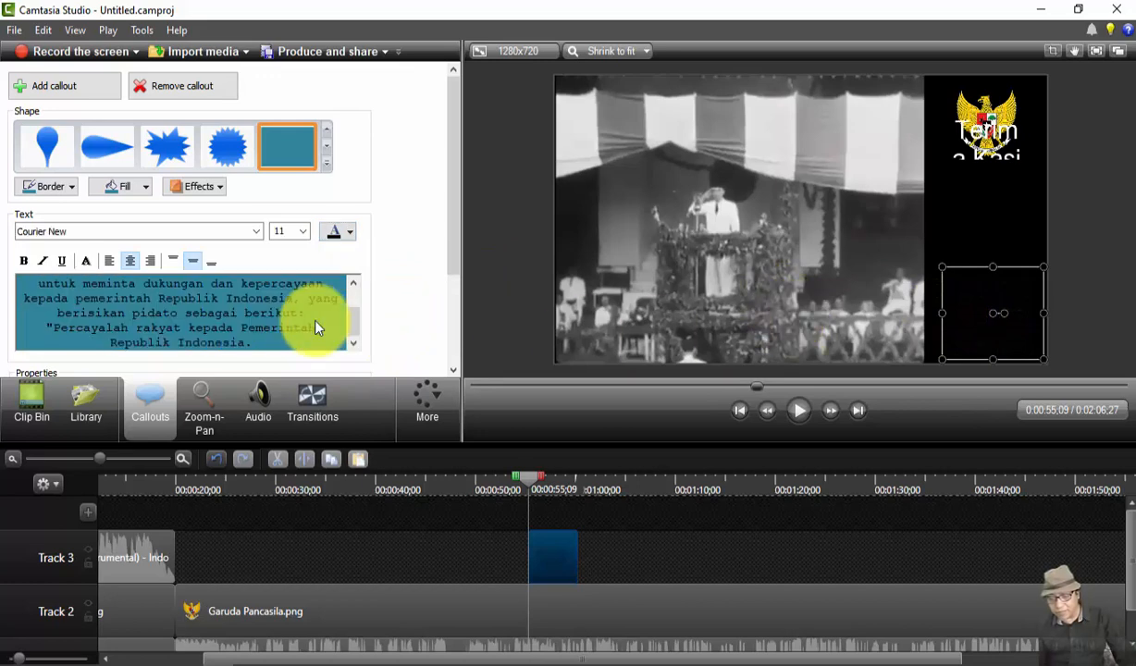
Step: Widen the description callout and move it over the lower part of the speech footage
{"action": "left_click_drag", "start_coordinate": [942, 313], "coordinate": [745, 307]}
{"action": "left_click_drag", "start_coordinate": [858, 269], "coordinate": [726, 277]}
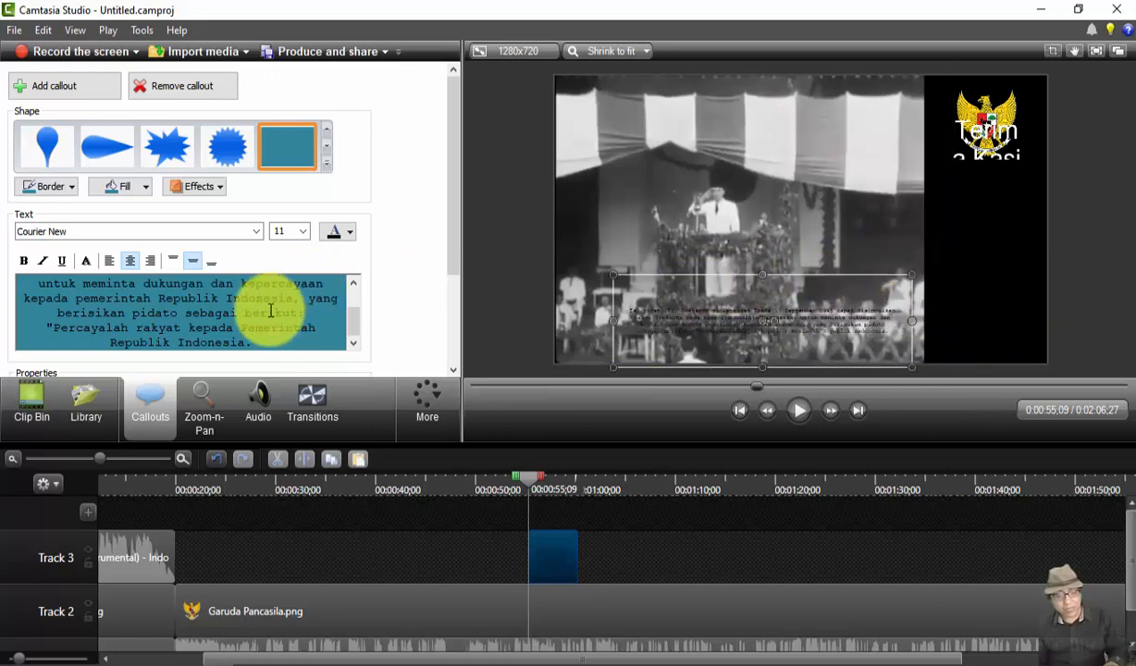
Step: Recolour all of the description callout's text white
{"action": "key", "text": "ctrl+a"}
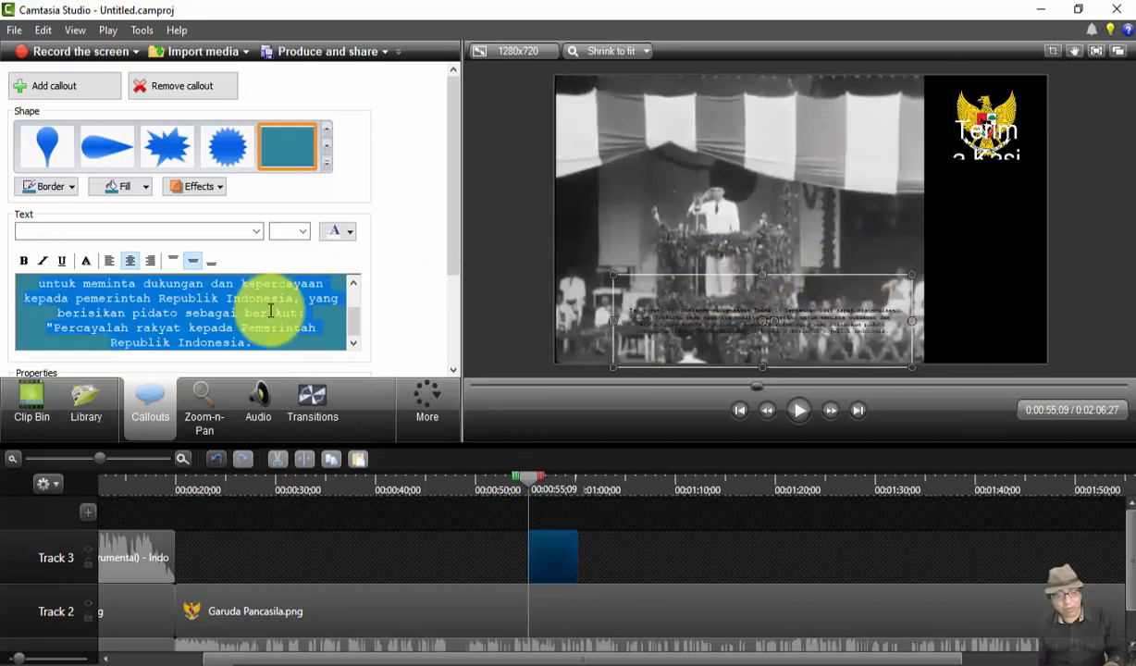
{"action": "left_click", "coordinate": [335, 233]}
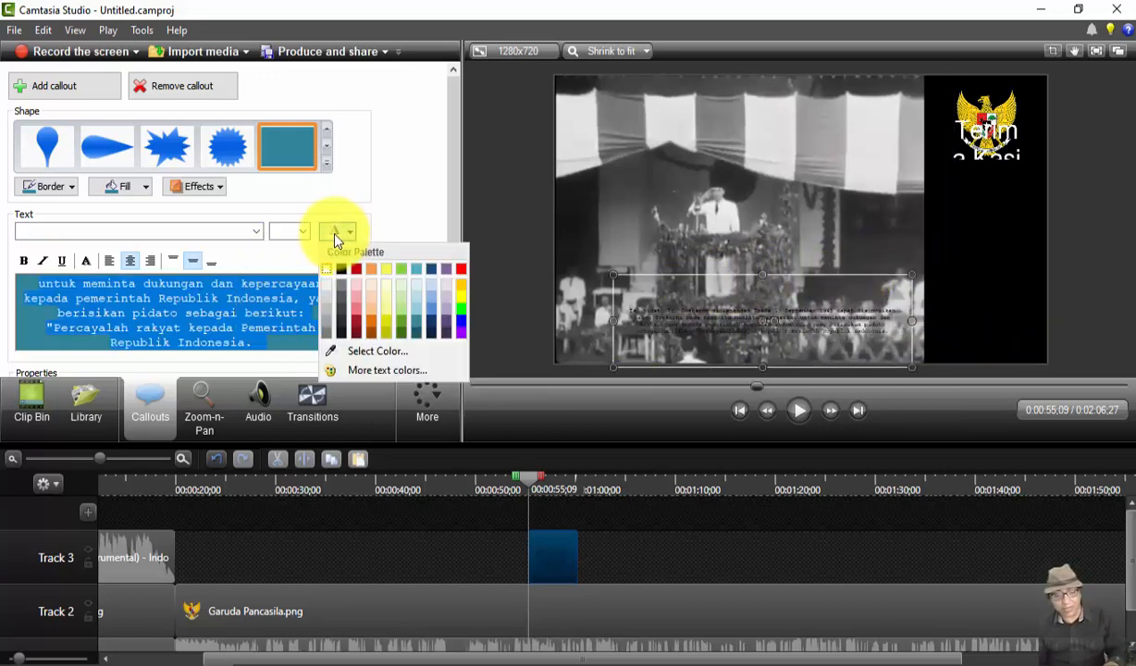
{"action": "left_click", "coordinate": [375, 322]}
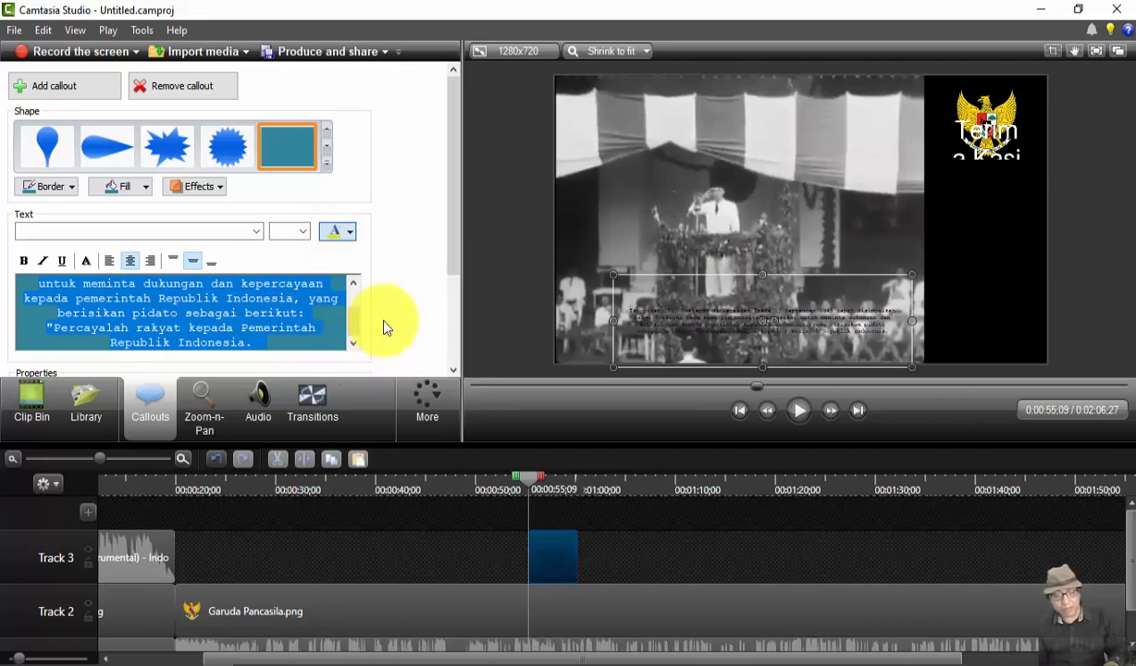
{"action": "left_click", "coordinate": [349, 243]}
{"action": "left_click", "coordinate": [325, 274]}
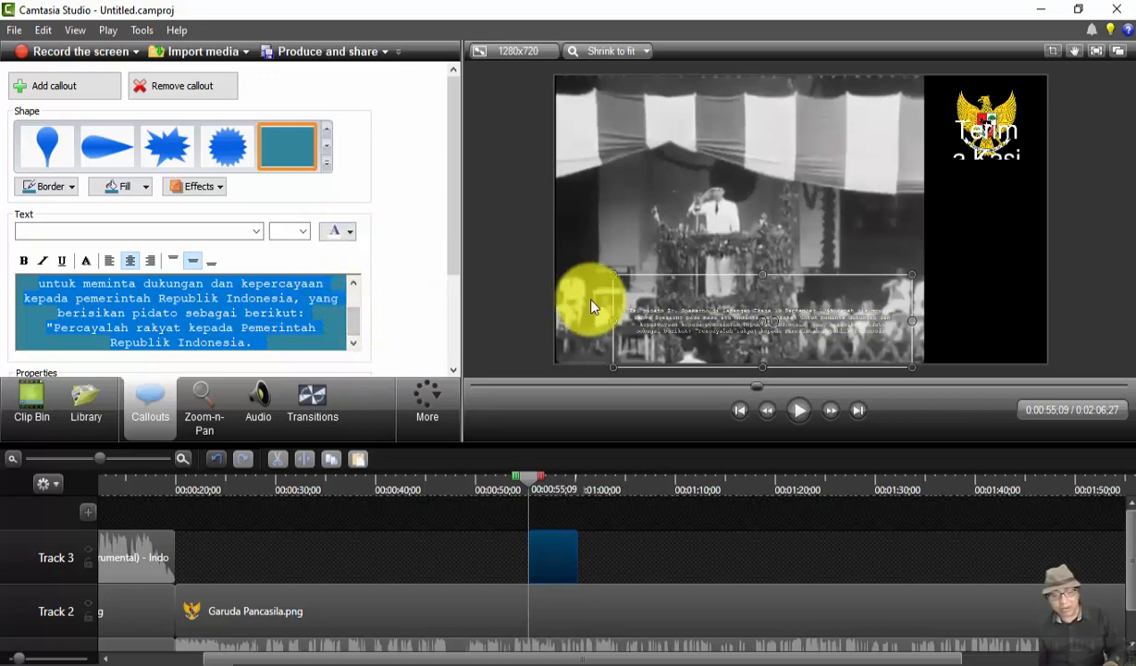
Step: Change the colour of the whole description text to bright yellow
{"action": "left_click", "coordinate": [303, 232]}
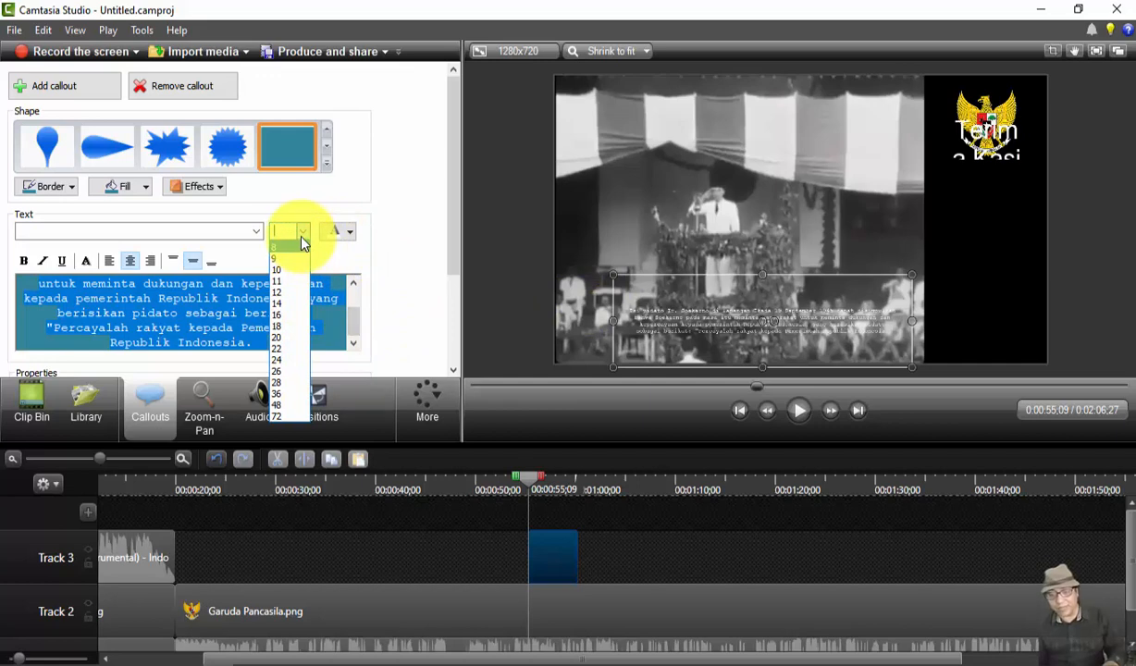
{"action": "left_click", "coordinate": [344, 233]}
{"action": "left_click", "coordinate": [344, 233]}
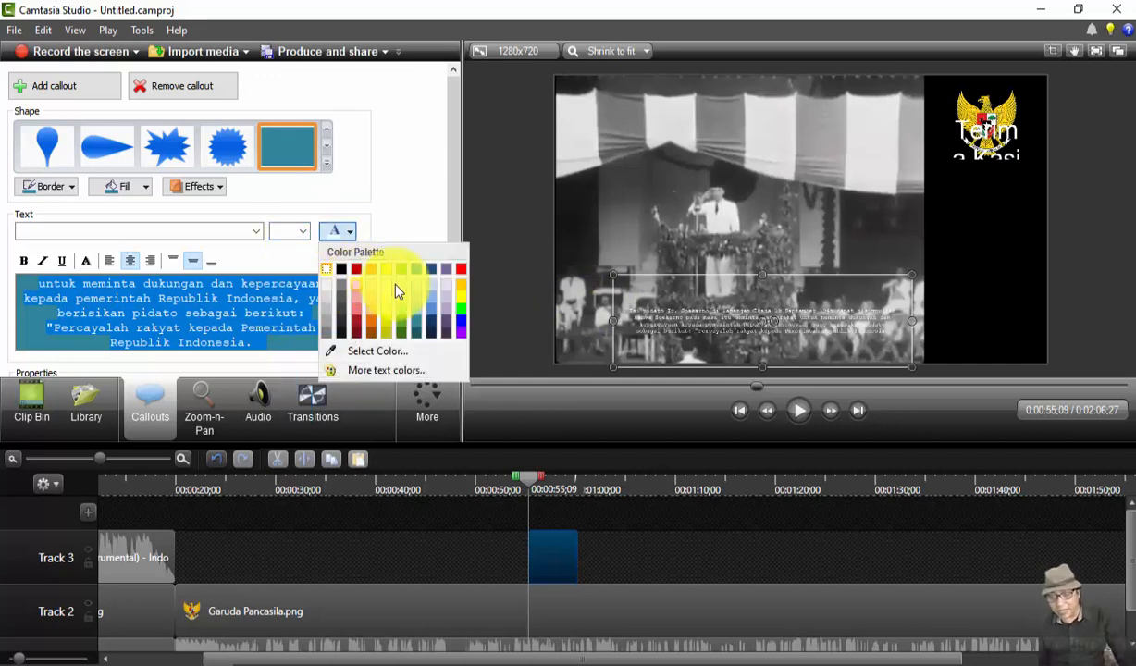
{"action": "left_click", "coordinate": [459, 297]}
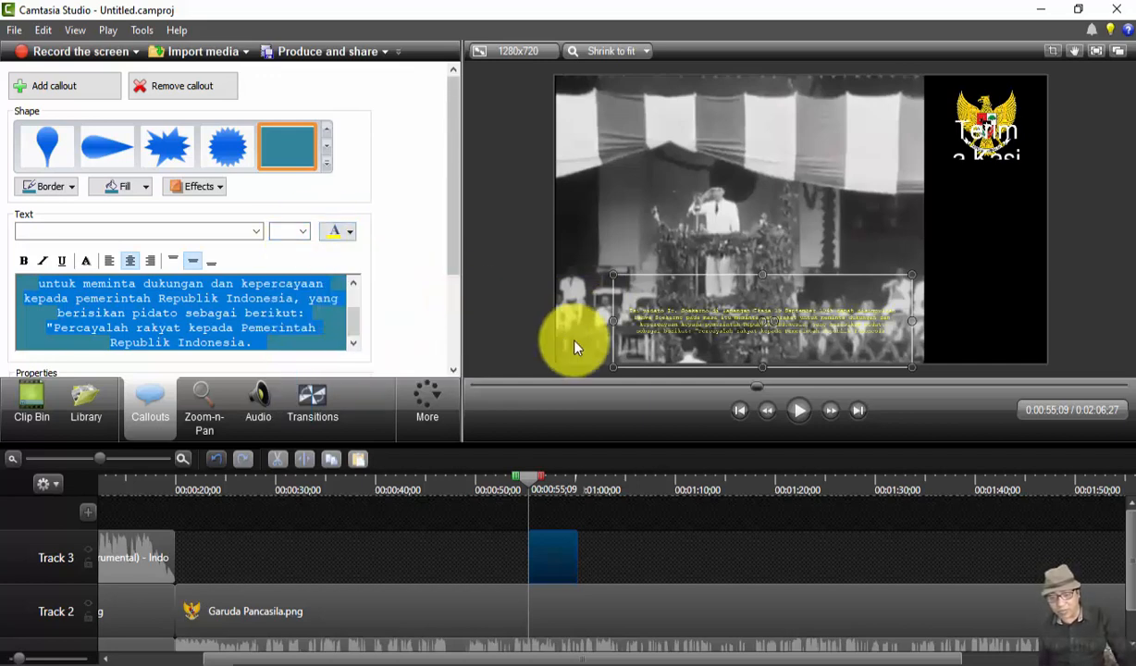
Step: Enlarge the description callout to the footage's left edge and upward to fit its text at font size 22
{"action": "mouse_move", "coordinate": [765, 276]}
{"action": "left_mouse_down"}
{"action": "mouse_move", "coordinate": [766, 292]}
{"action": "mouse_move", "coordinate": [766, 279]}
{"action": "left_mouse_up"}
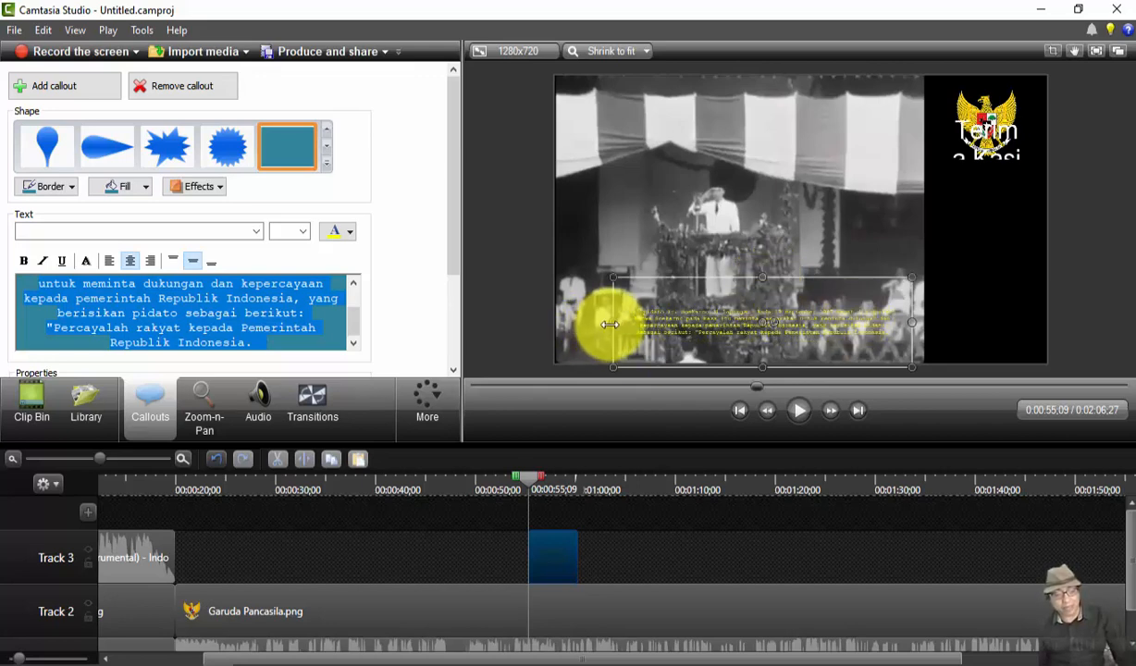
{"action": "left_click_drag", "start_coordinate": [613, 323], "coordinate": [555, 322]}
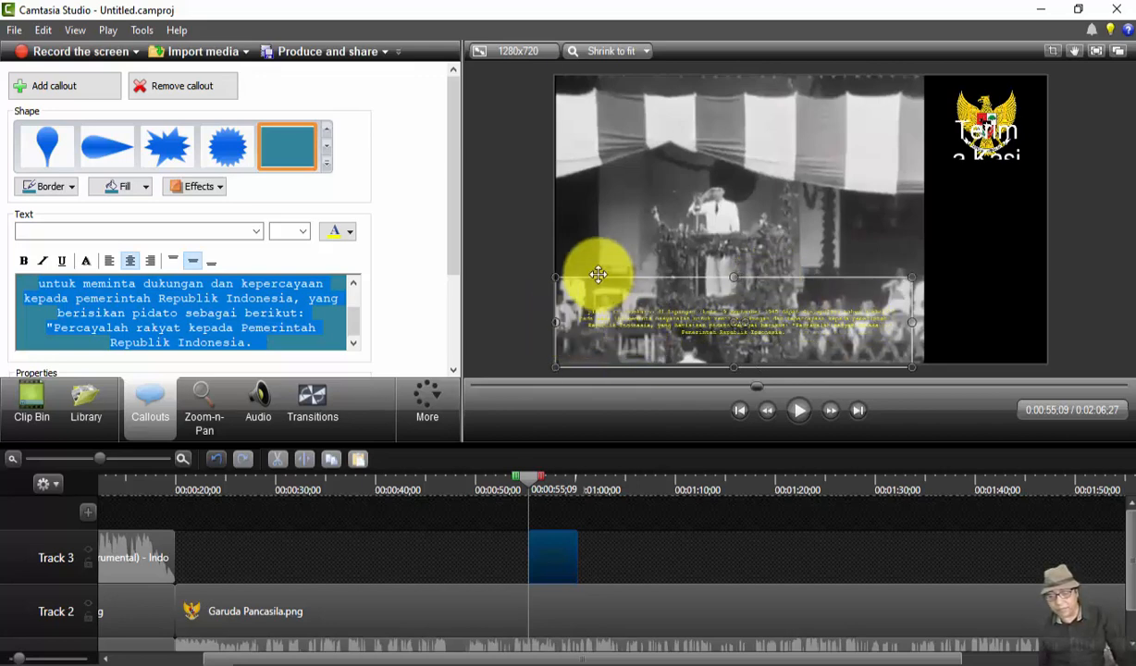
{"action": "left_click", "coordinate": [302, 231]}
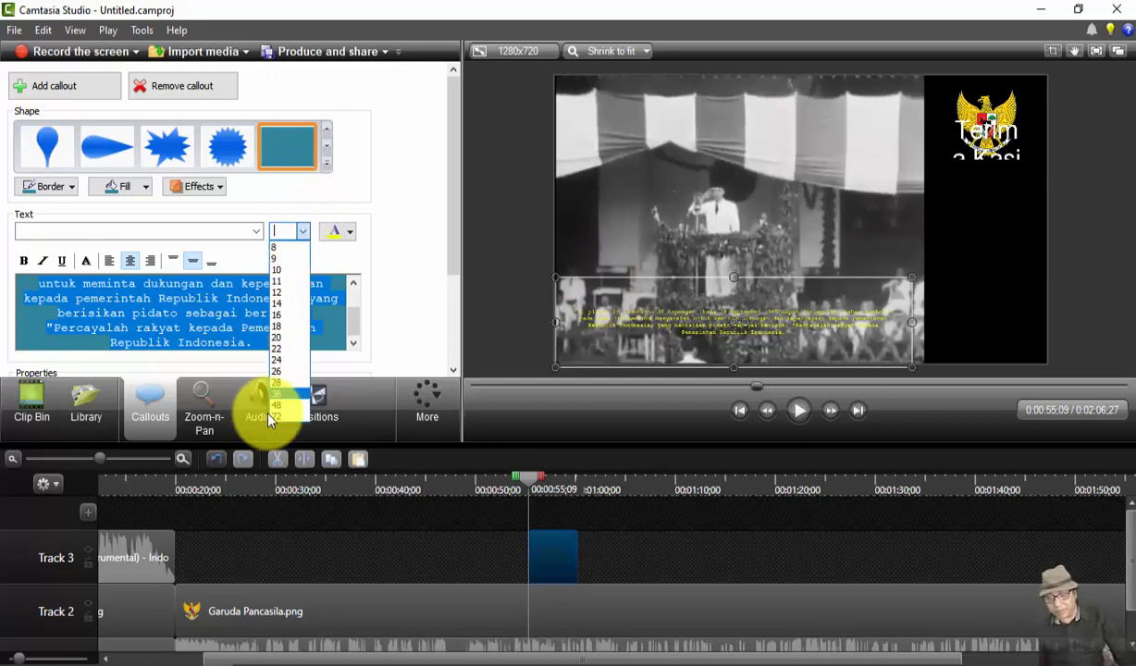
{"action": "left_click", "coordinate": [284, 350]}
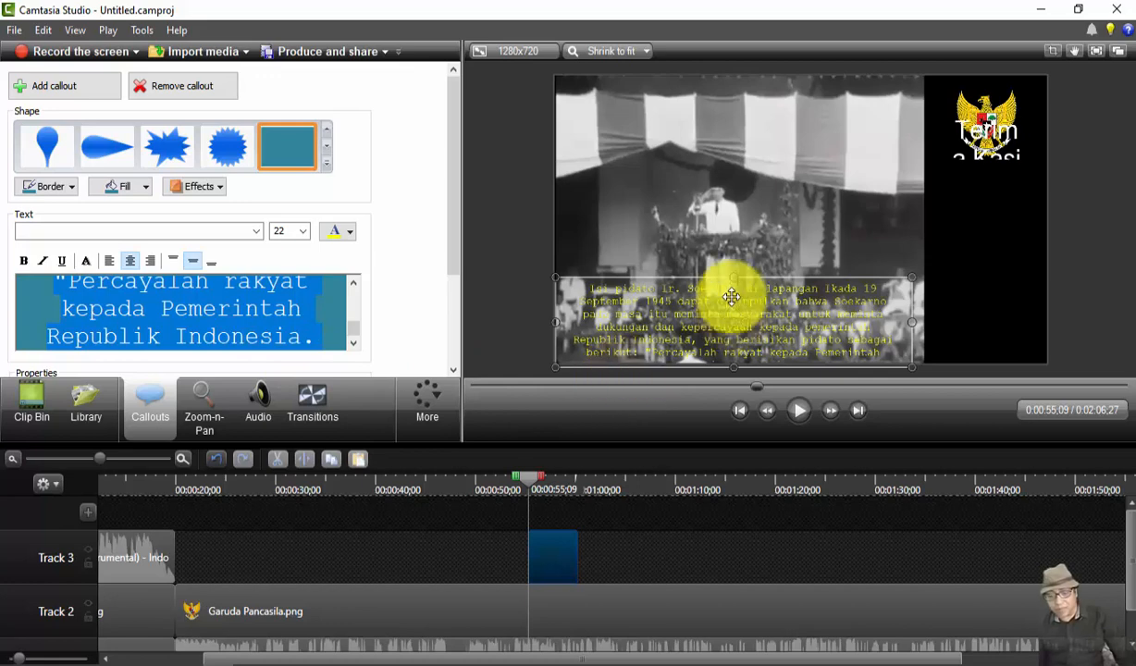
{"action": "mouse_move", "coordinate": [735, 275]}
{"action": "left_mouse_down"}
{"action": "mouse_move", "coordinate": [727, 253]}
{"action": "mouse_move", "coordinate": [738, 230]}
{"action": "mouse_move", "coordinate": [740, 255]}
{"action": "left_mouse_up"}
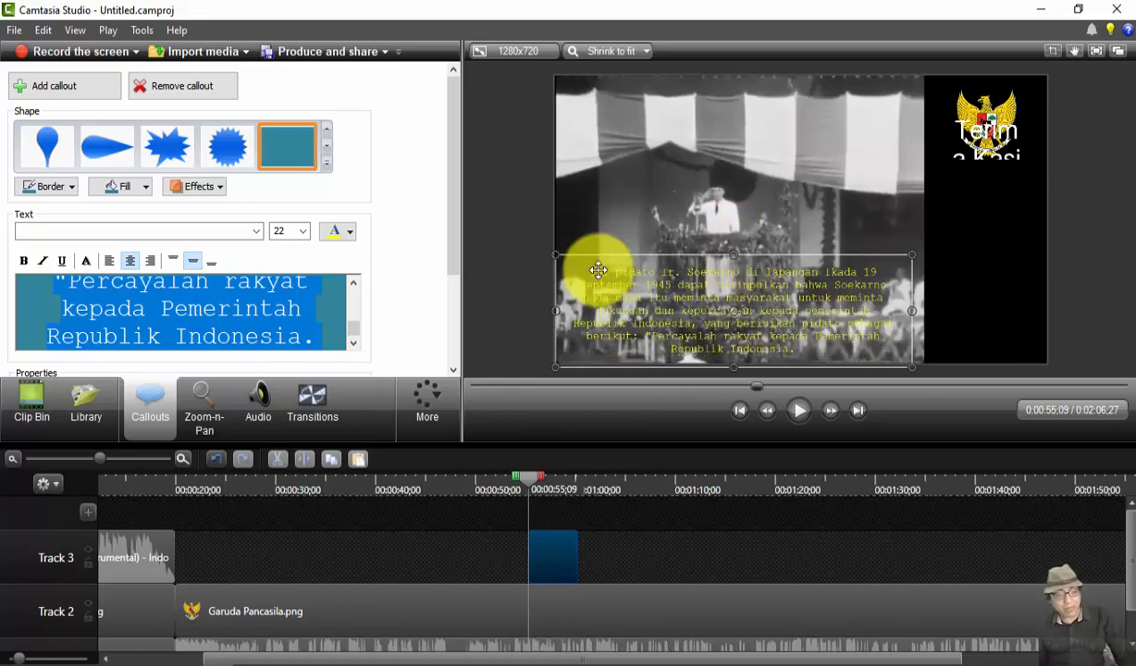
Step: Fill the description callout with very light grey and extend it to the footage's right edge
{"action": "left_click", "coordinate": [144, 187]}
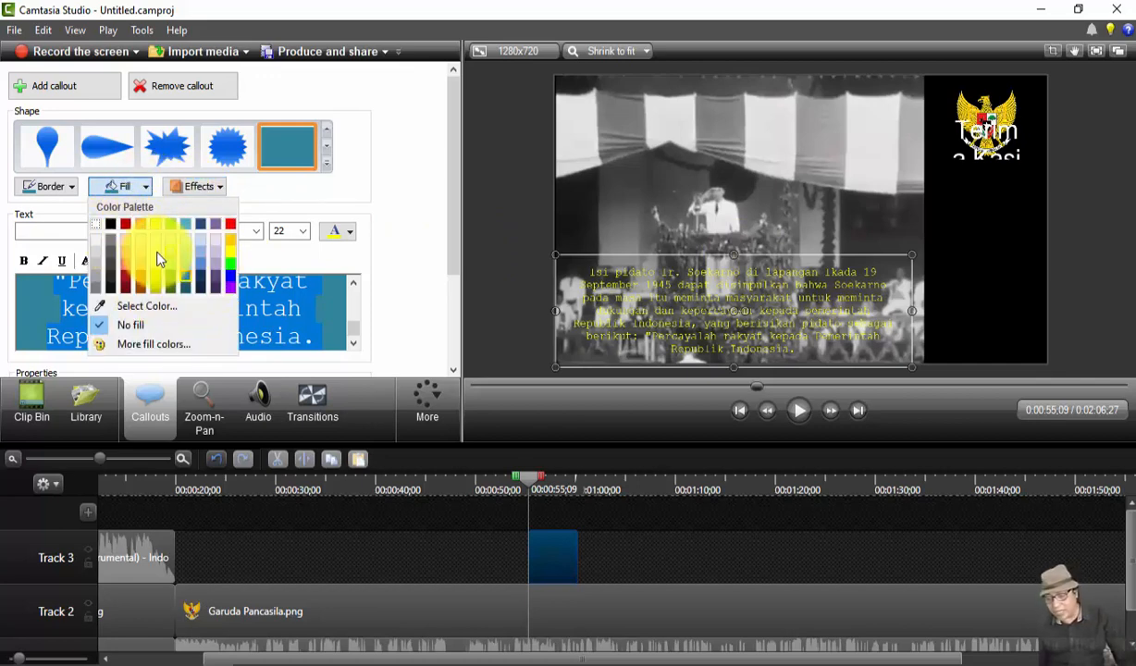
{"action": "left_click", "coordinate": [97, 246]}
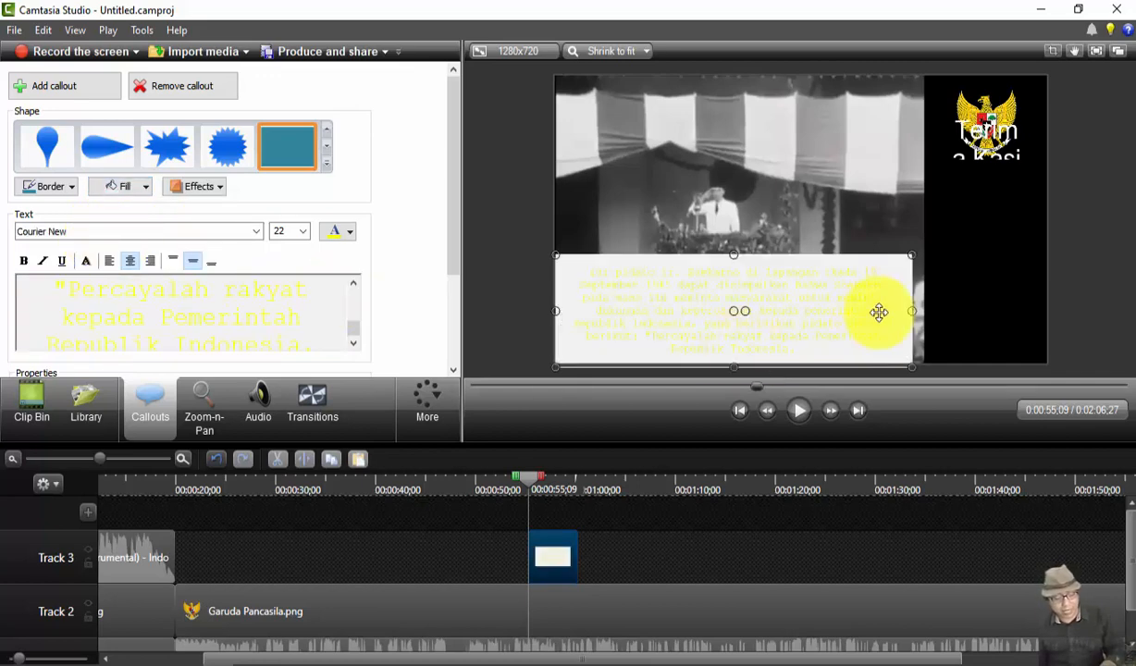
{"action": "left_click_drag", "start_coordinate": [914, 312], "coordinate": [924, 312]}
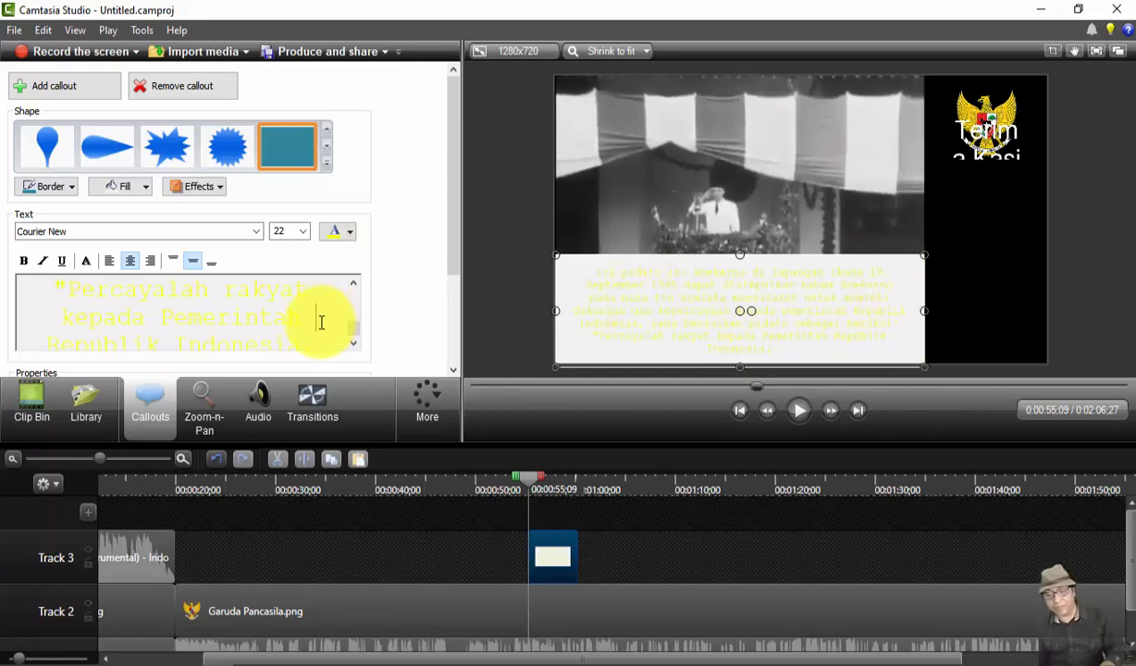
Step: Set the colour of all the text in the light grey description callout to black
{"action": "key", "text": "ctrl+a"}
{"action": "left_click", "coordinate": [352, 232]}
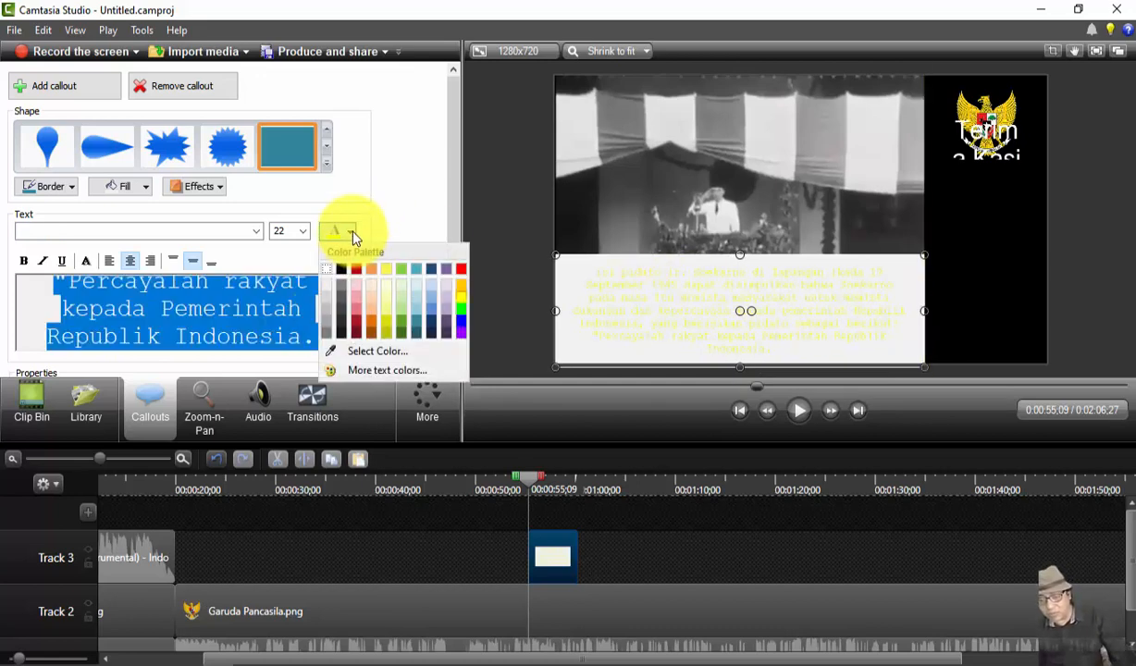
{"action": "left_click", "coordinate": [342, 270]}
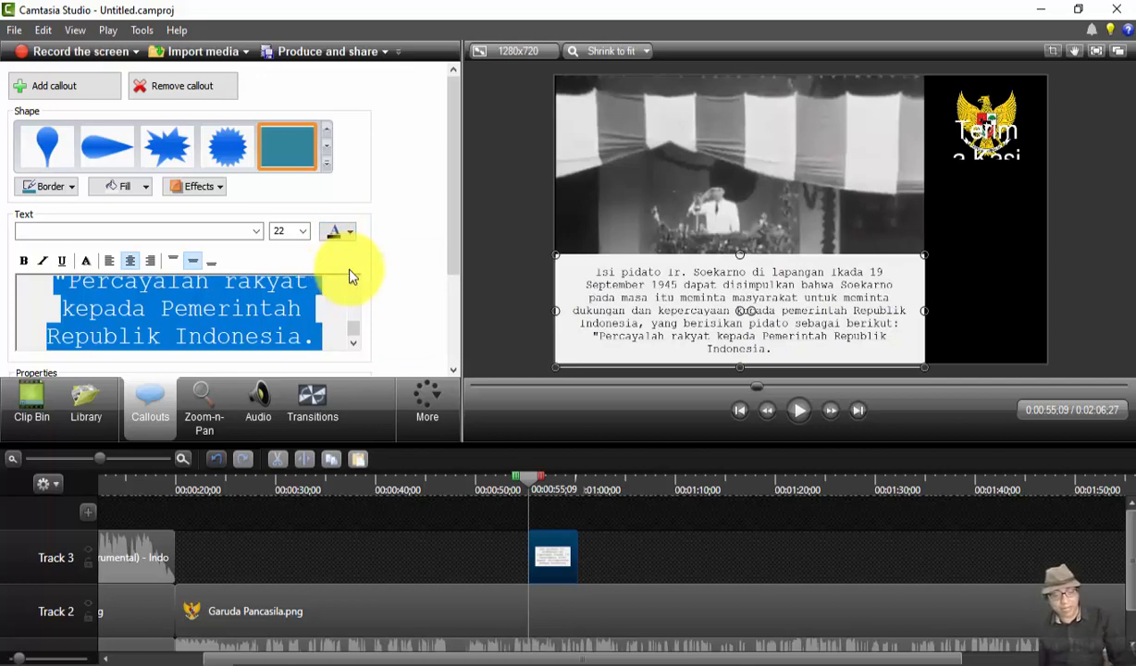
Step: Set the description text to font size 24 and play the footage from about 0:50 to check the callout
{"action": "left_click", "coordinate": [304, 232]}
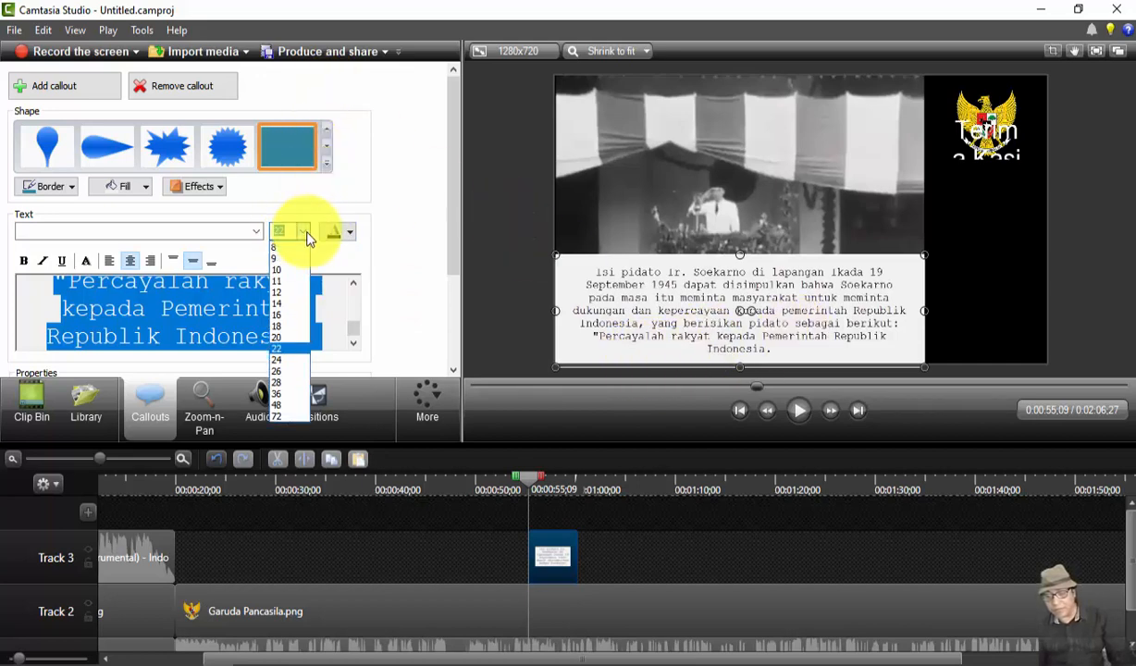
{"action": "left_click", "coordinate": [291, 360]}
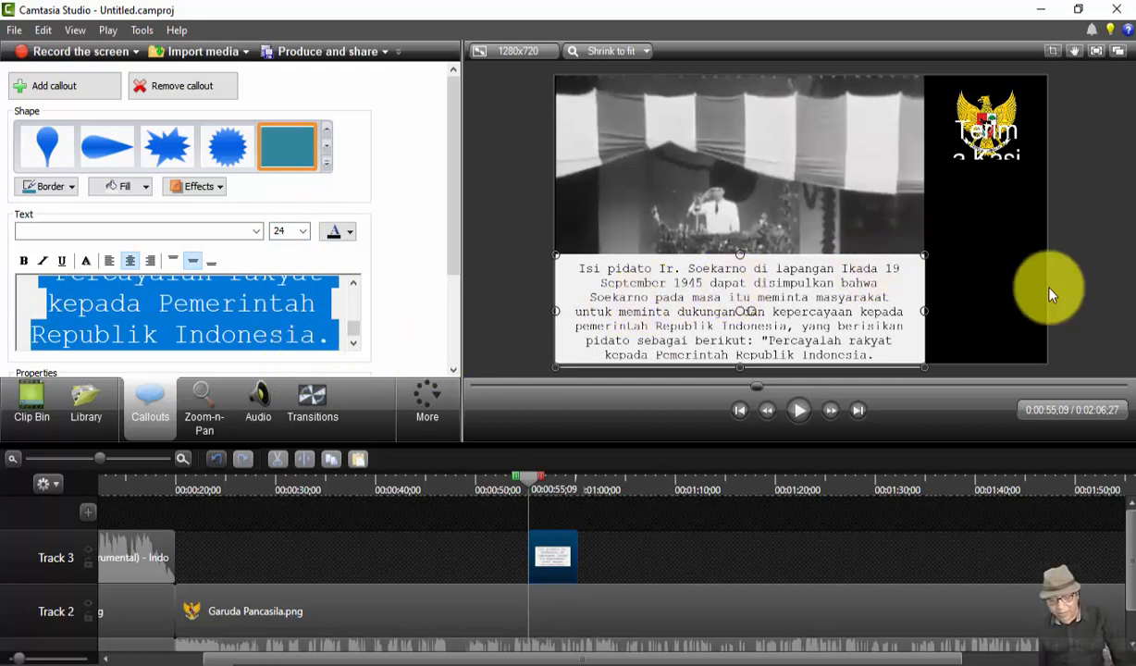
{"action": "left_click", "coordinate": [643, 566]}
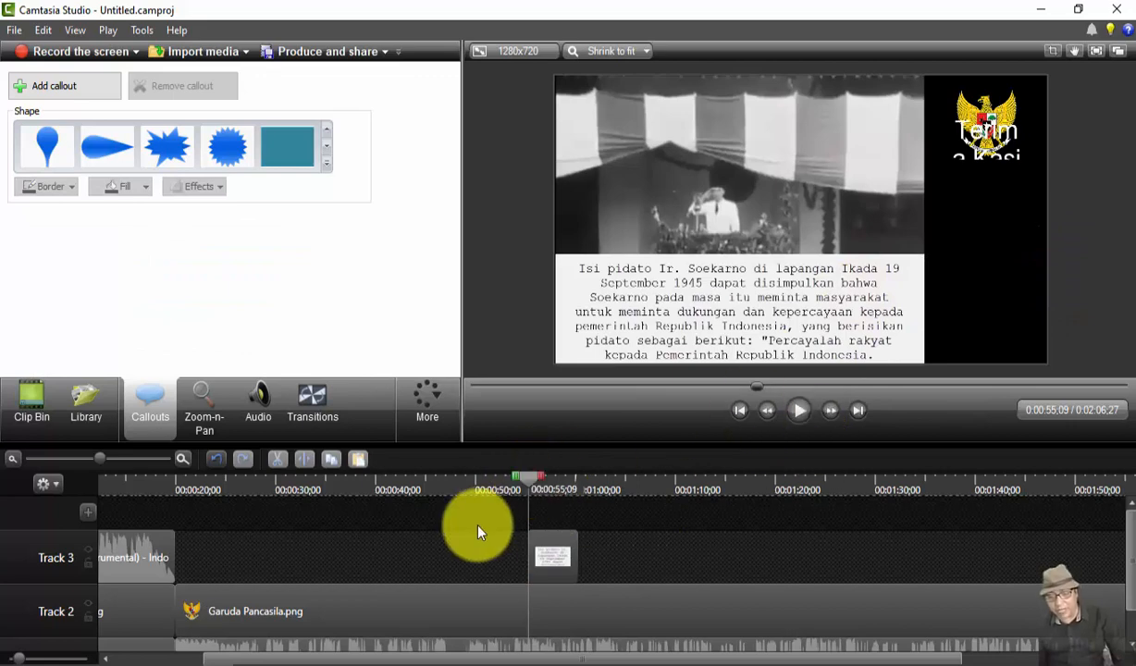
{"action": "left_click", "coordinate": [478, 491]}
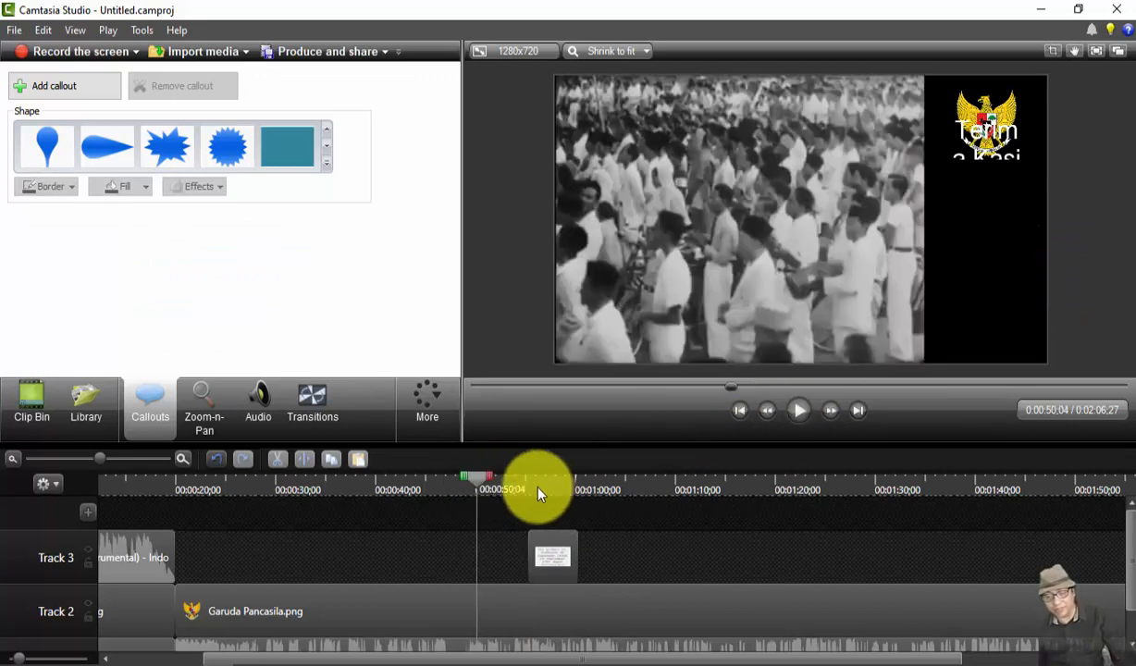
{"action": "left_click", "coordinate": [801, 411]}
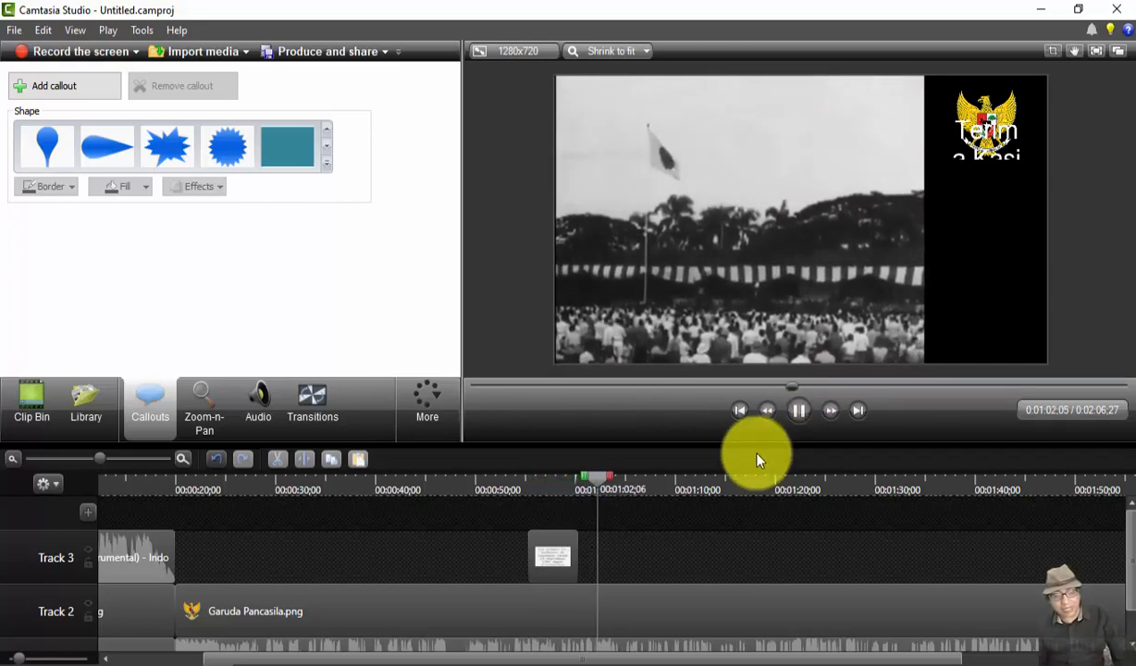
Step: Add a Fade transition to both the start and the end of the description callout on Track 3
{"action": "left_click", "coordinate": [566, 553]}
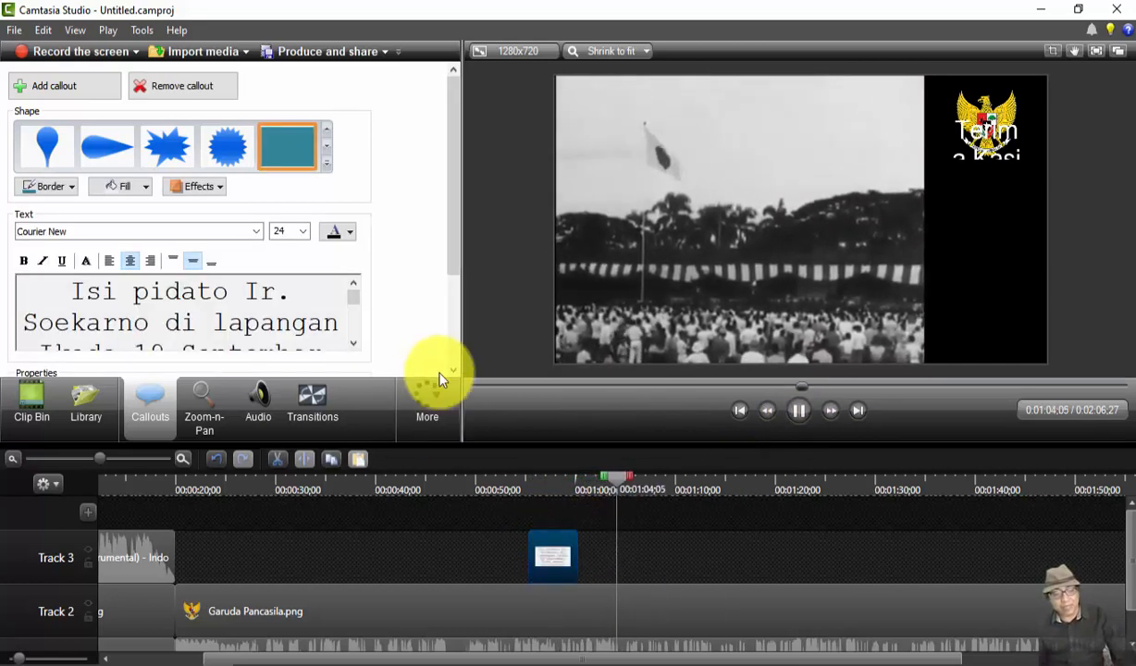
{"action": "left_click", "coordinate": [311, 399]}
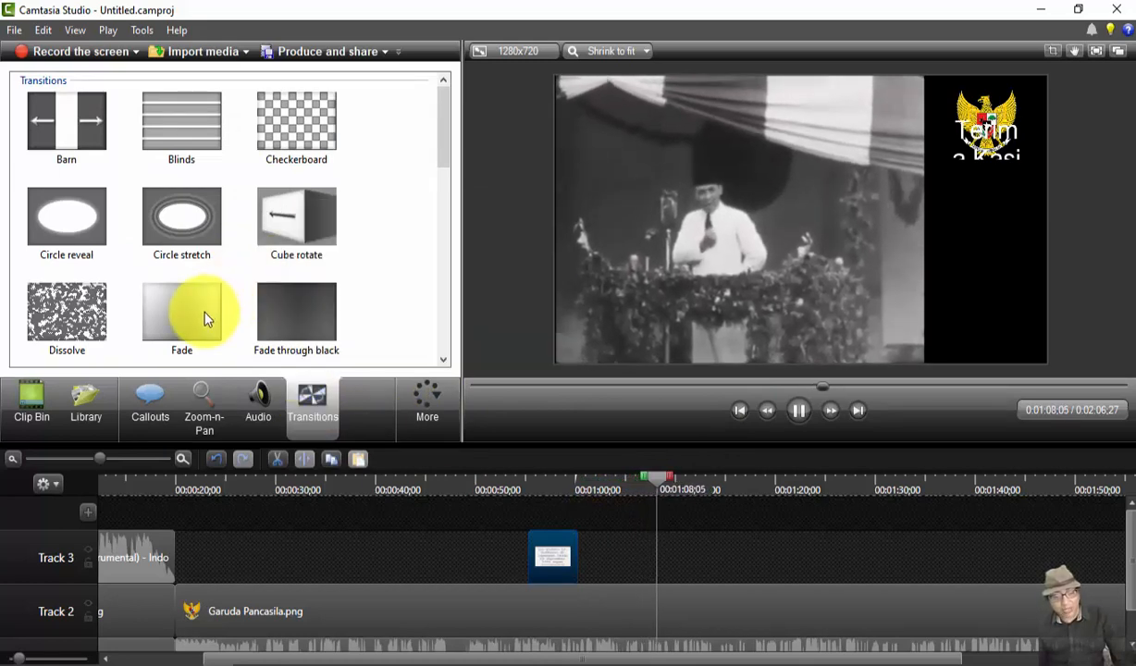
{"action": "left_click_drag", "start_coordinate": [210, 305], "coordinate": [531, 560]}
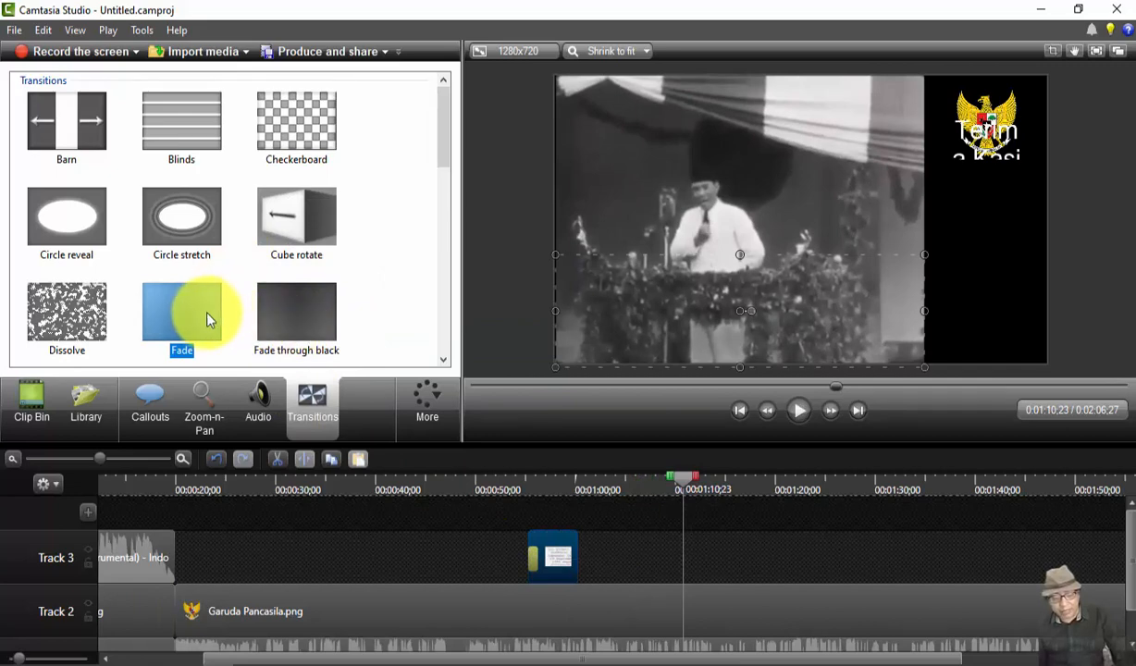
{"action": "left_click_drag", "start_coordinate": [210, 319], "coordinate": [575, 560]}
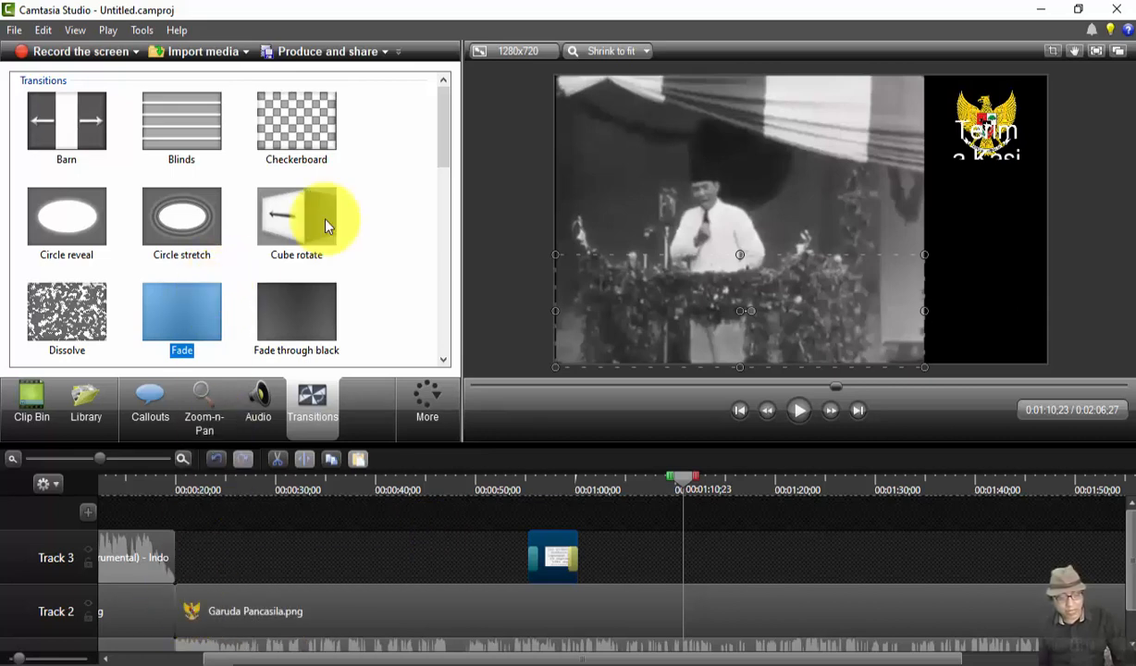
Step: Play the cut between the flag clip and the speech footage from about 0:17
{"action": "left_click_drag", "start_coordinate": [324, 224], "coordinate": [282, 248]}
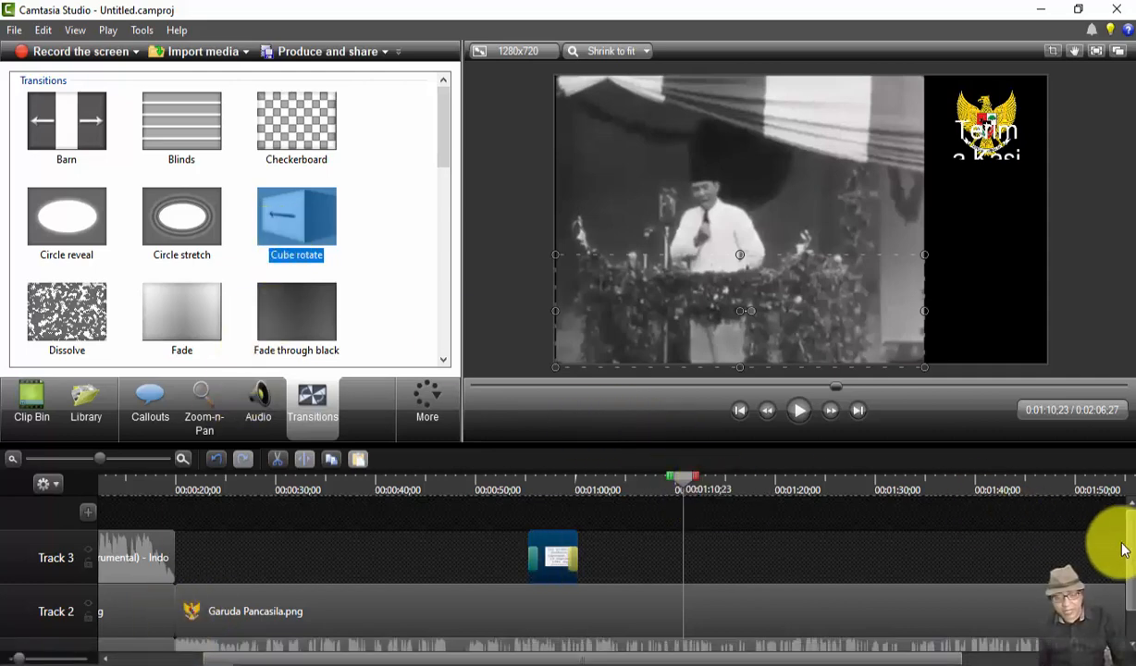
{"action": "left_click_drag", "start_coordinate": [1132, 545], "coordinate": [1132, 575]}
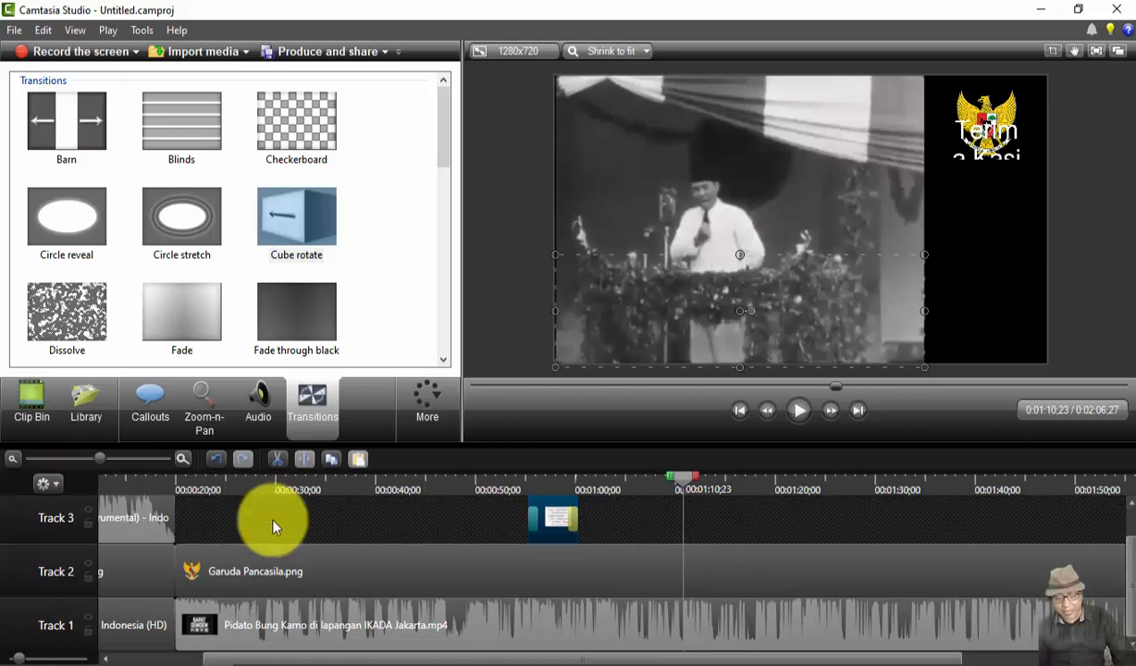
{"action": "left_click", "coordinate": [152, 487]}
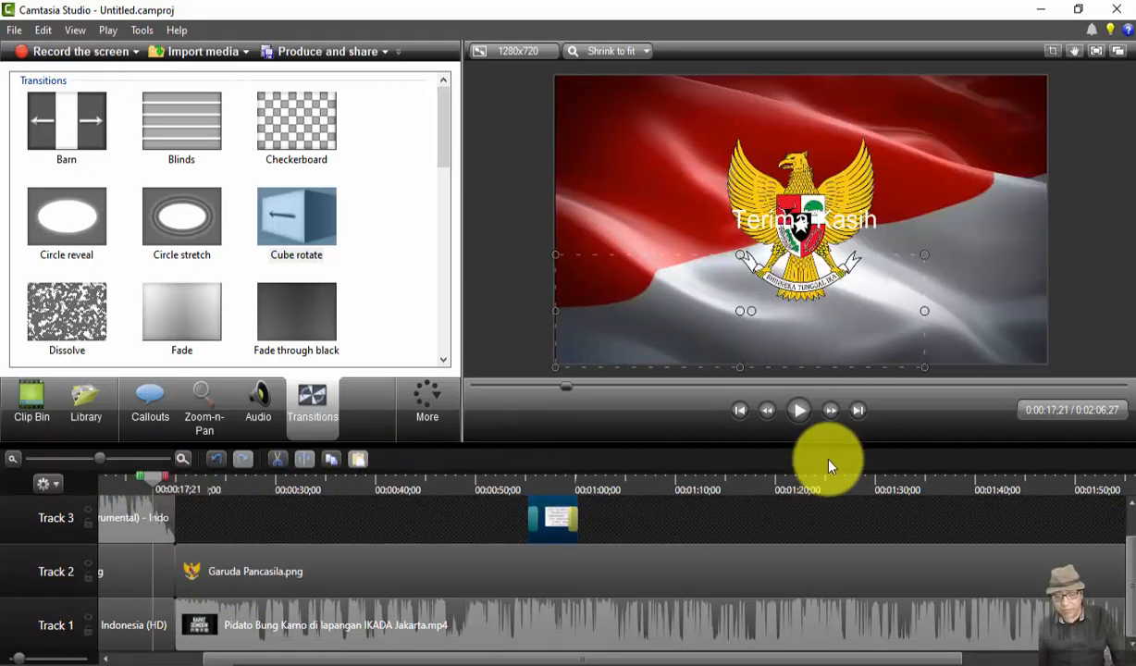
{"action": "left_click", "coordinate": [800, 412]}
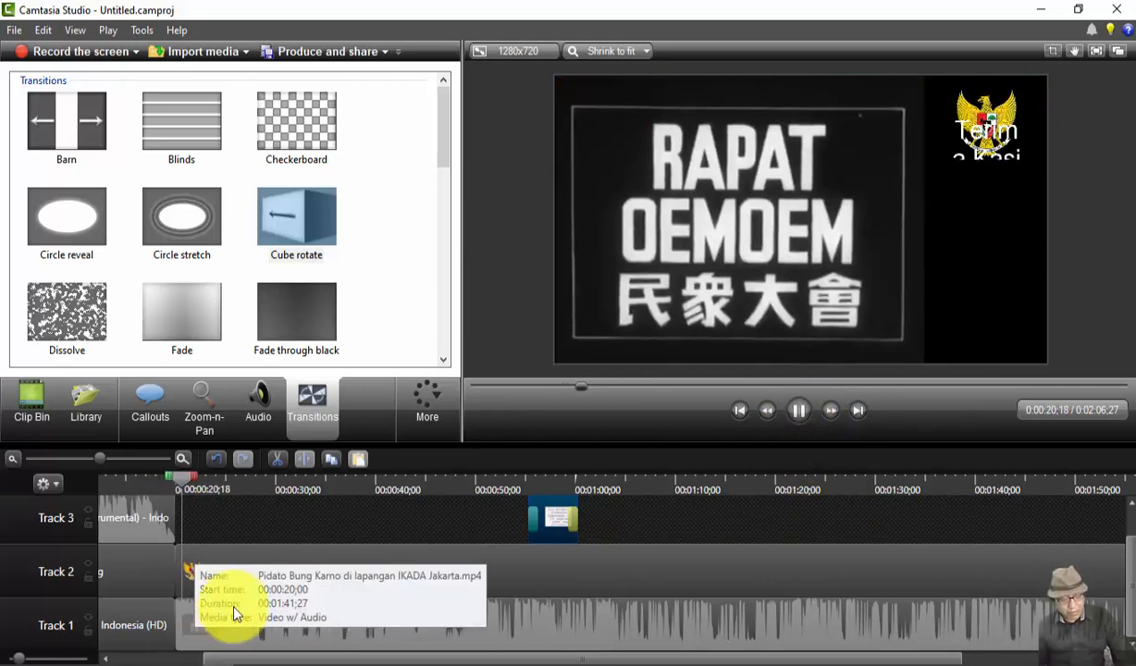
{"action": "left_click", "coordinate": [799, 410]}
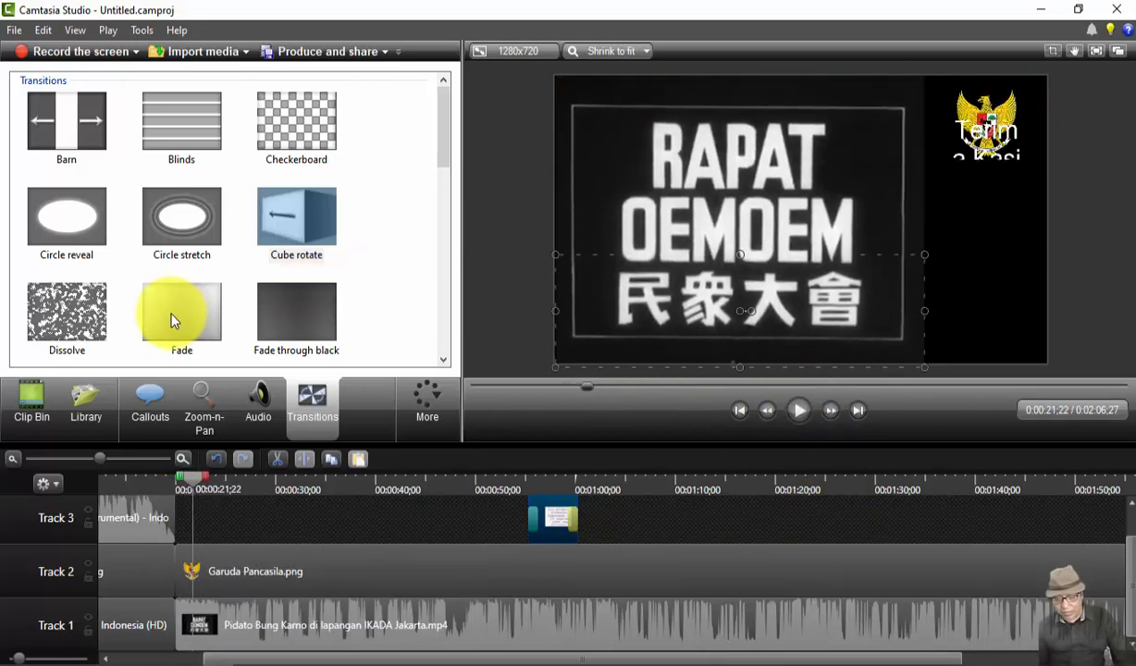
Step: Try a Fade transition between the flag clip and the speech footage on Track 1 and preview it
{"action": "left_click_drag", "start_coordinate": [169, 309], "coordinate": [170, 621]}
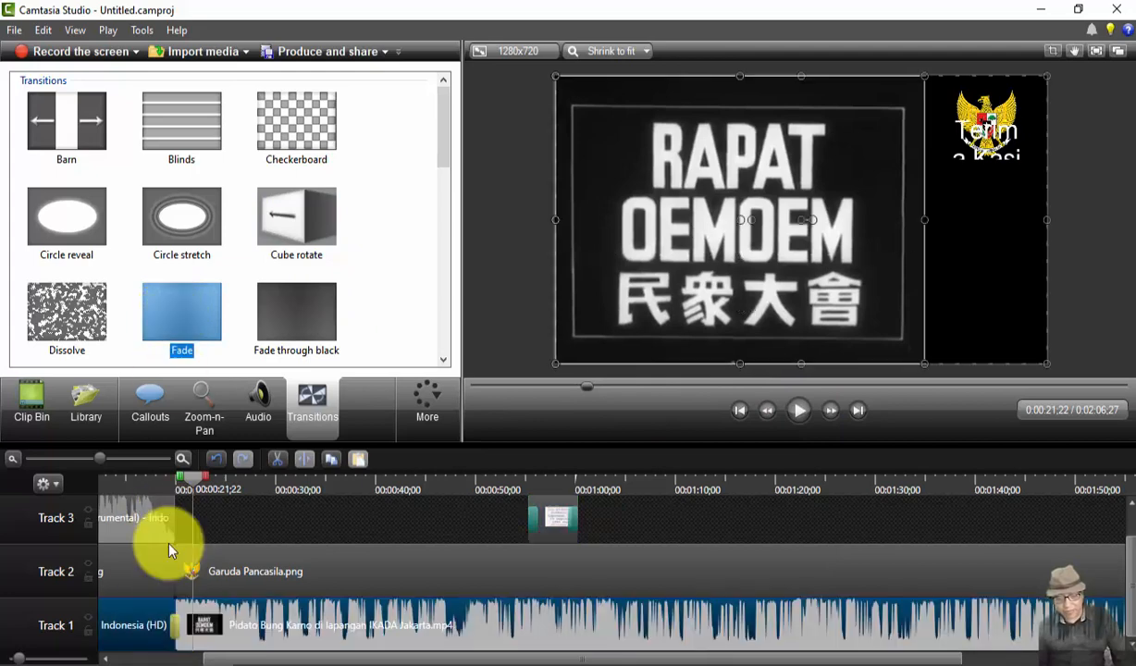
{"action": "left_click", "coordinate": [151, 482]}
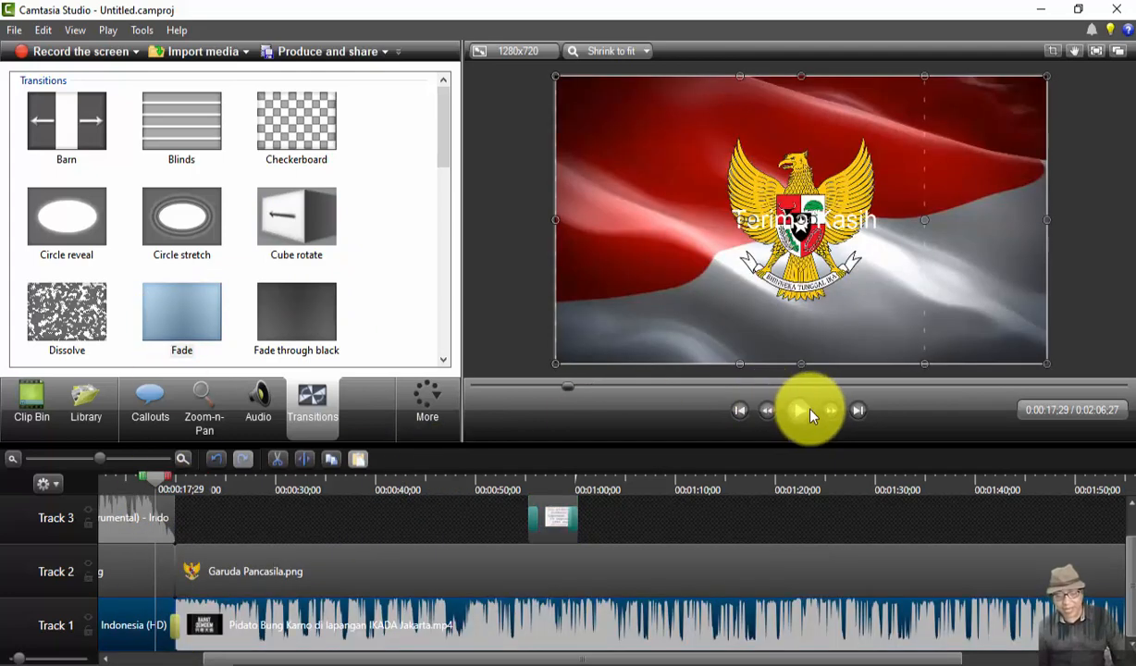
{"action": "left_click", "coordinate": [810, 416]}
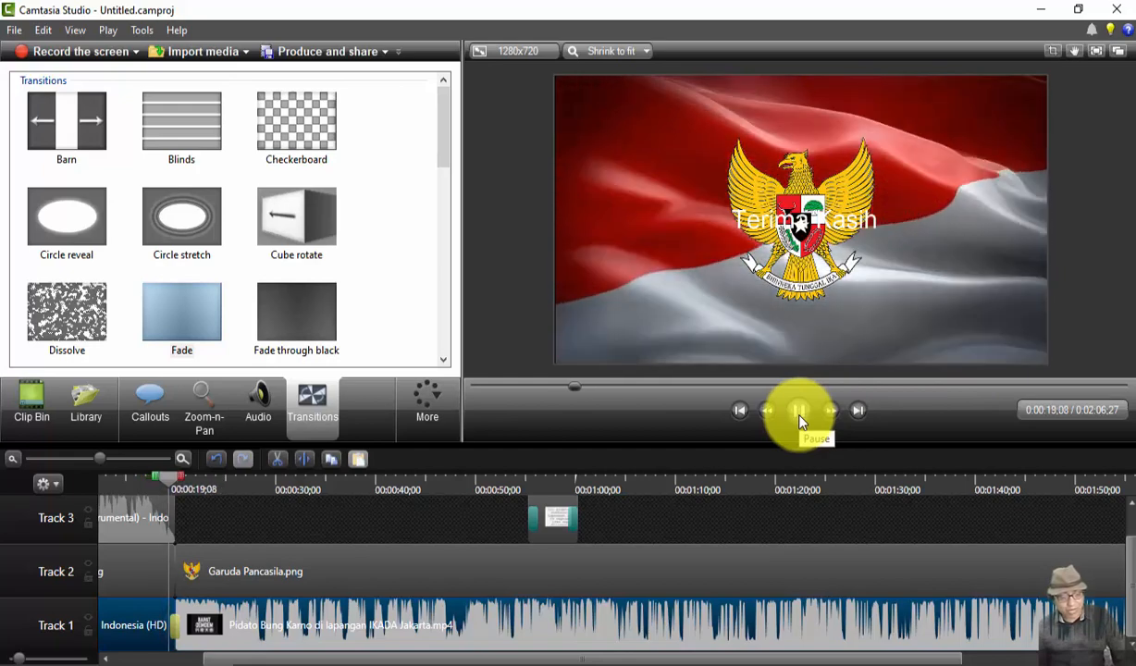
{"action": "left_click", "coordinate": [801, 419]}
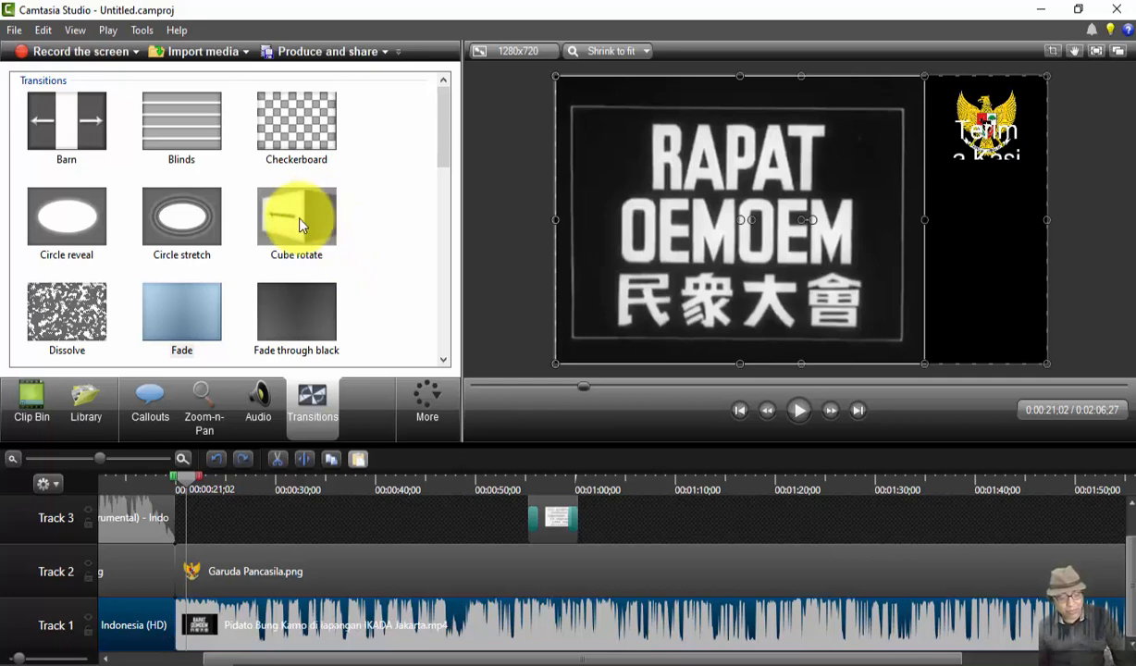
Step: Apply a Cube rotate transition between the flag clip and the speech footage on Track 1 and preview it
{"action": "mouse_move", "coordinate": [312, 214]}
{"action": "left_mouse_down"}
{"action": "mouse_move", "coordinate": [294, 220]}
{"action": "mouse_move", "coordinate": [266, 504]}
{"action": "mouse_move", "coordinate": [198, 625]}
{"action": "mouse_move", "coordinate": [189, 618]}
{"action": "left_mouse_up"}
{"action": "left_click", "coordinate": [139, 473]}
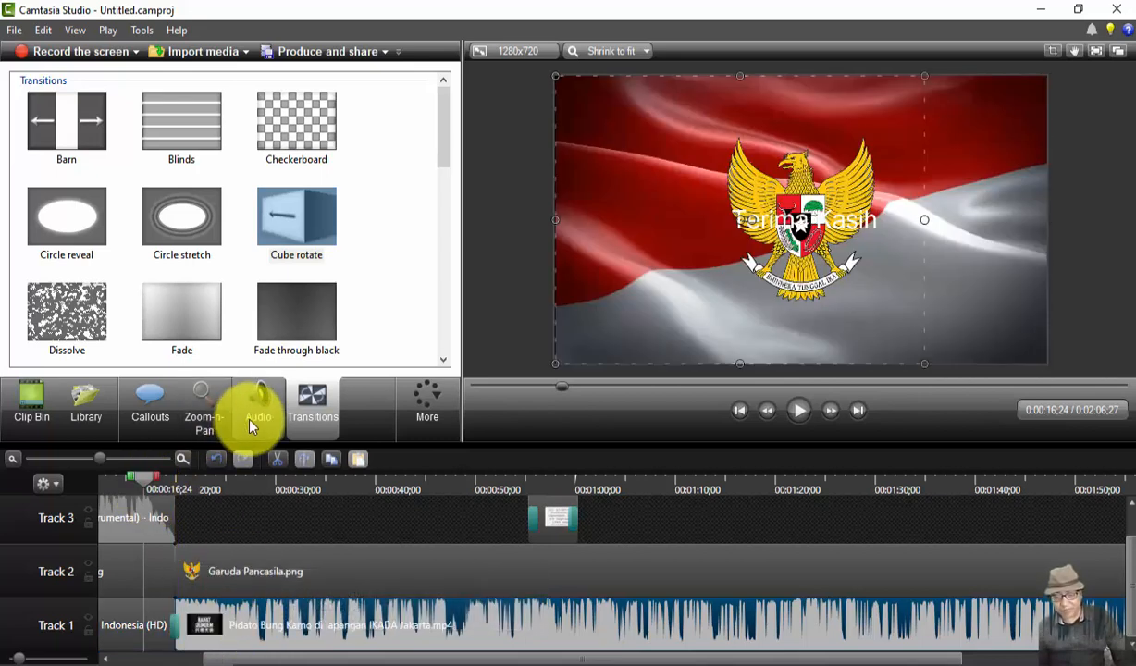
{"action": "left_click", "coordinate": [802, 411]}
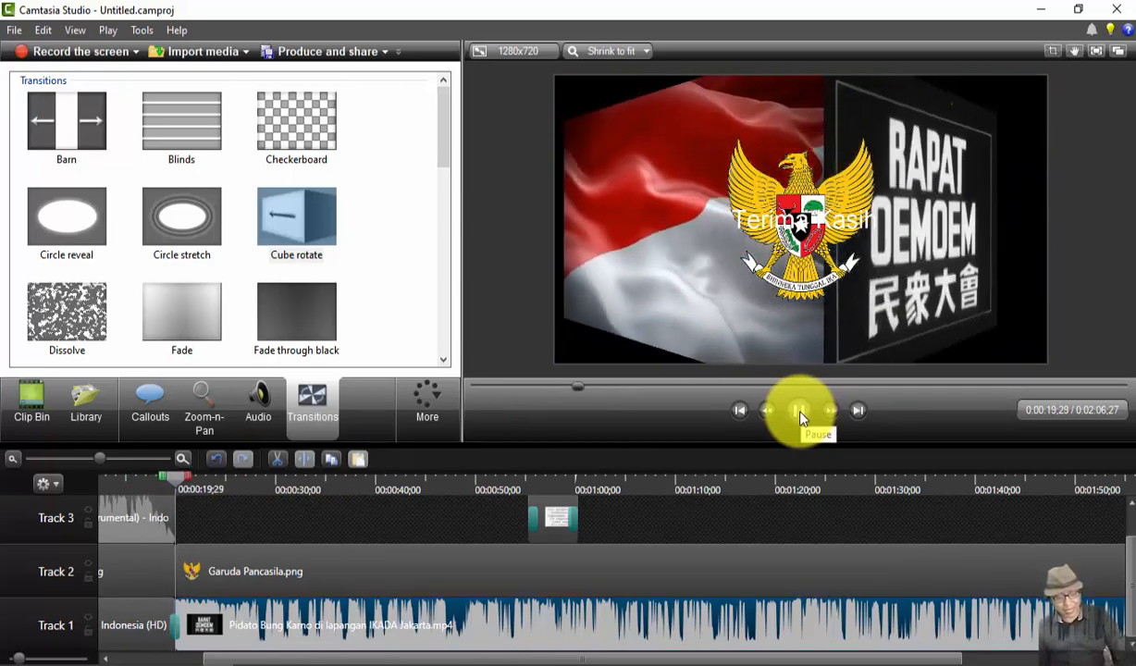
{"action": "left_click", "coordinate": [800, 414]}
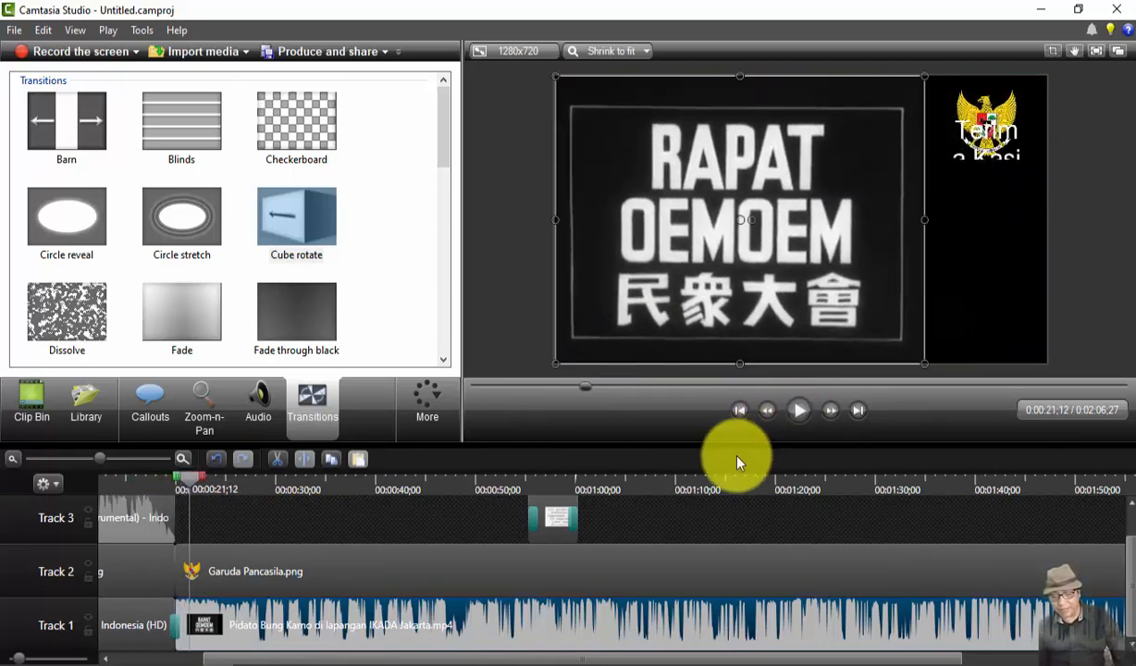
{"action": "left_click", "coordinate": [145, 488]}
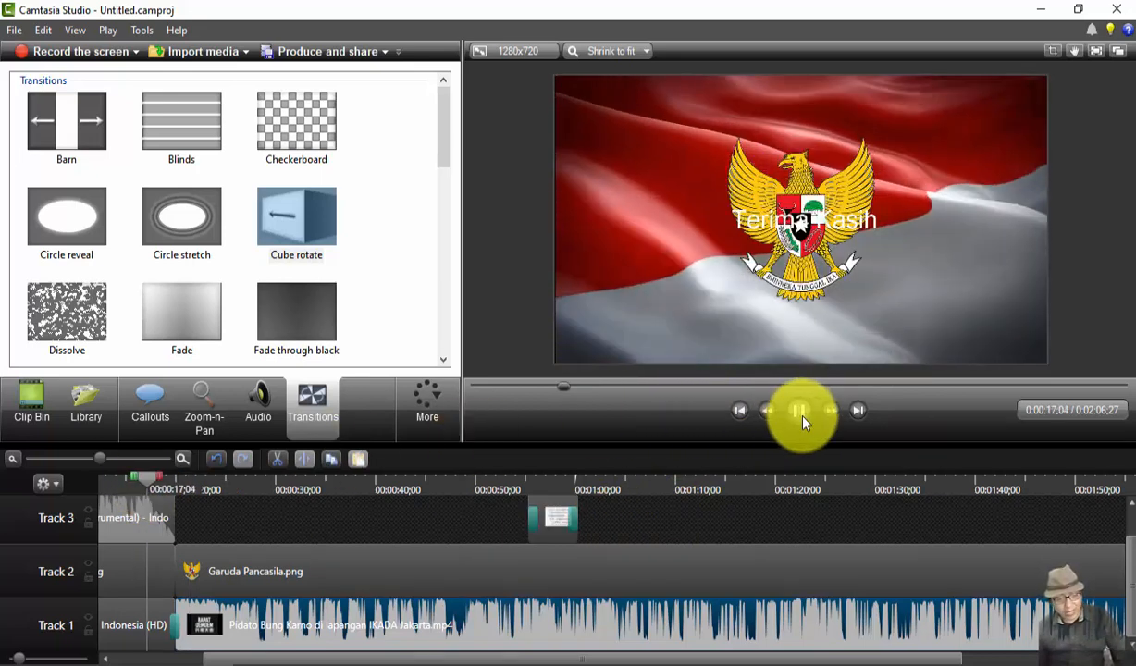
{"action": "left_click", "coordinate": [802, 418]}
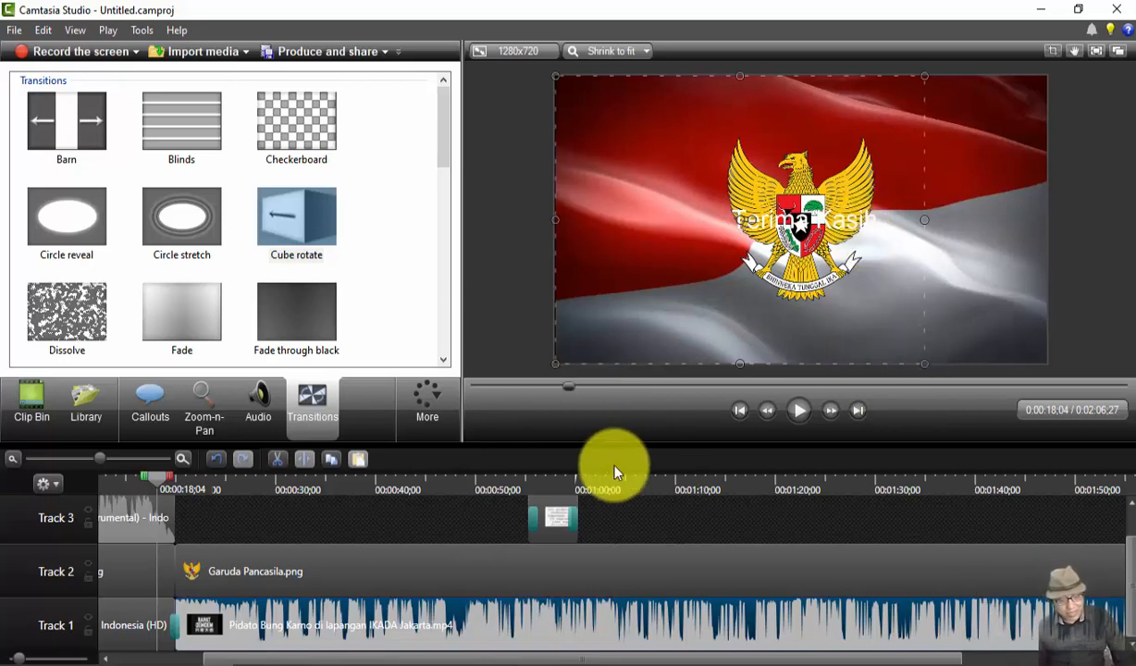
Step: Check the "Terima Kasih" ending at about 2:05 and play the whole video from the beginning
{"action": "left_click", "coordinate": [15, 460]}
{"action": "left_click", "coordinate": [13, 462]}
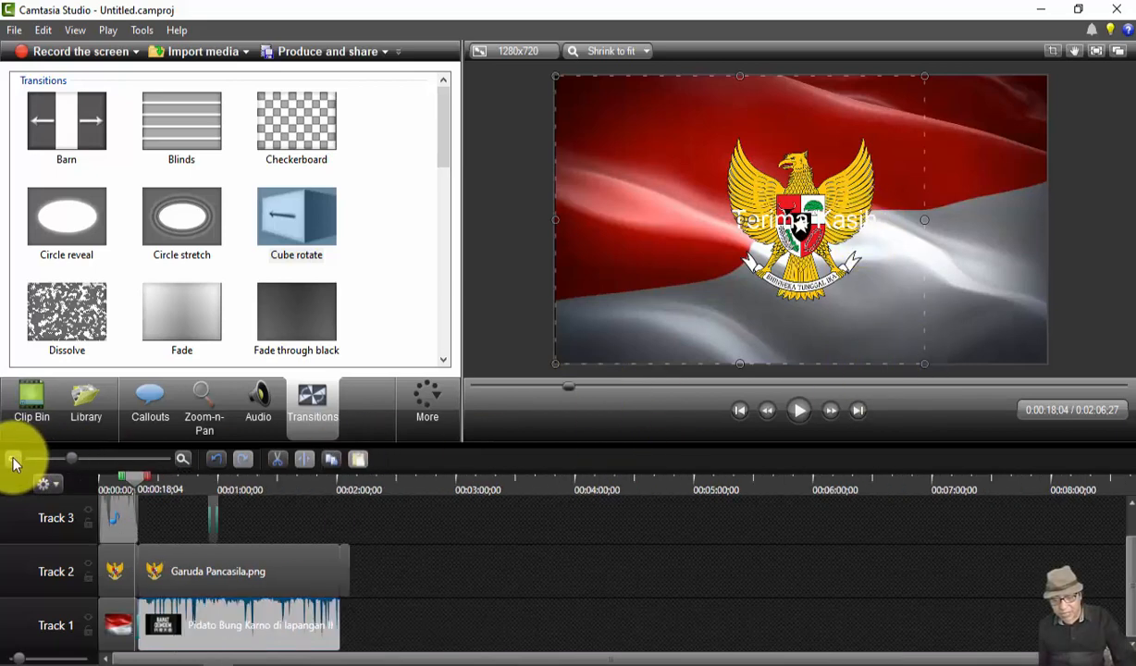
{"action": "left_click", "coordinate": [348, 485]}
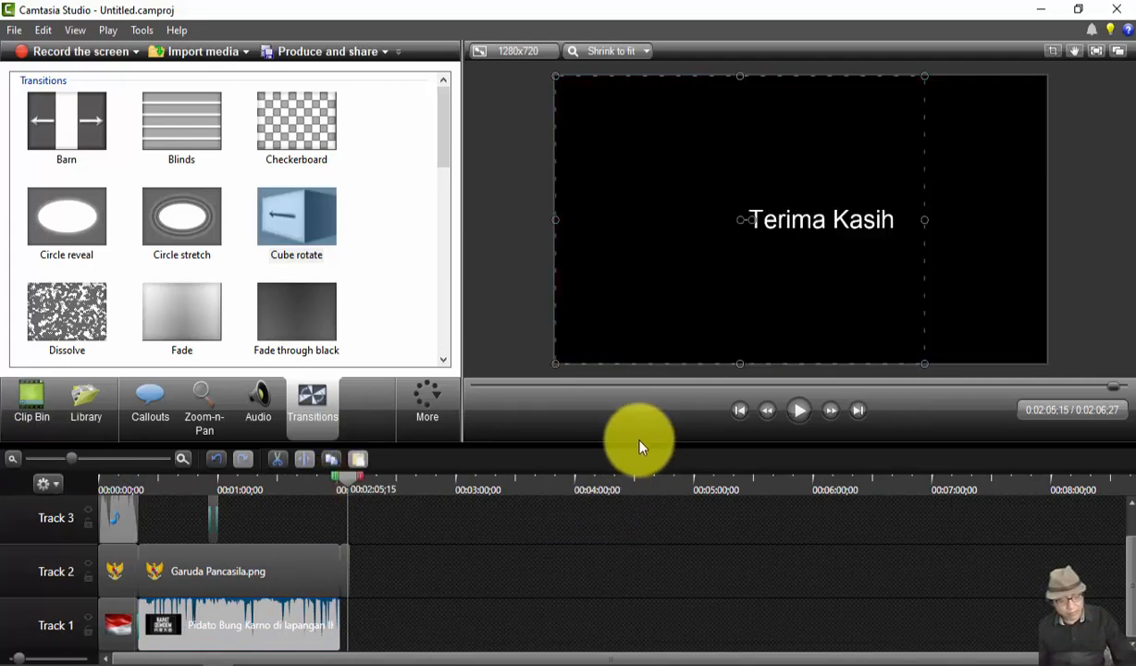
{"action": "left_click_drag", "start_coordinate": [641, 446], "coordinate": [634, 371]}
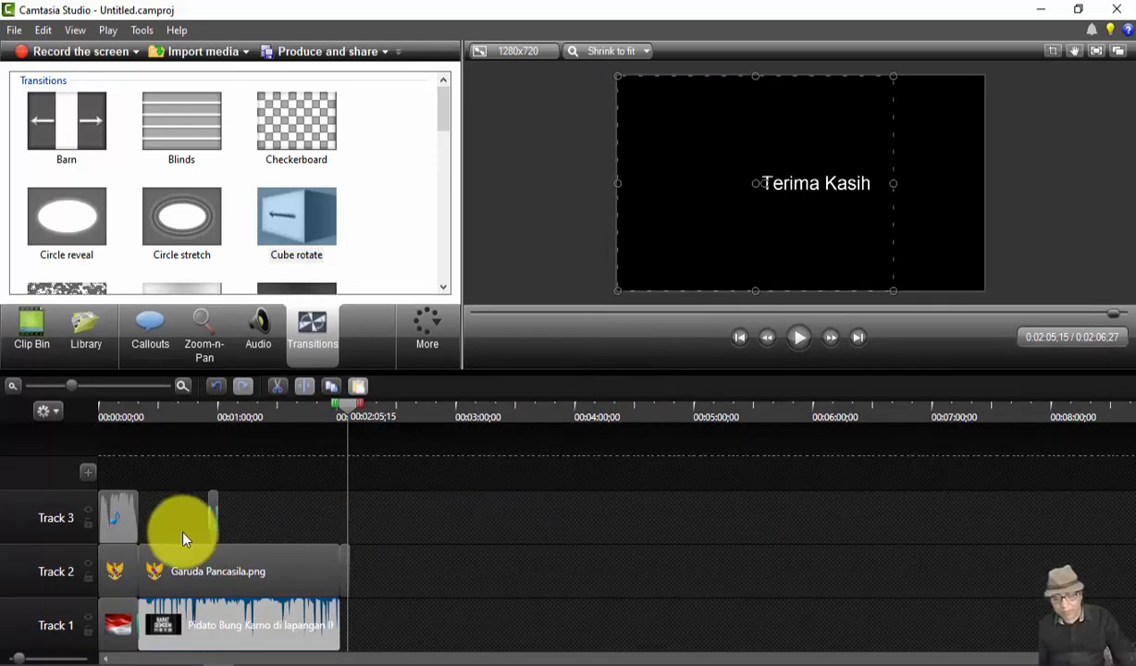
{"action": "left_click", "coordinate": [106, 414]}
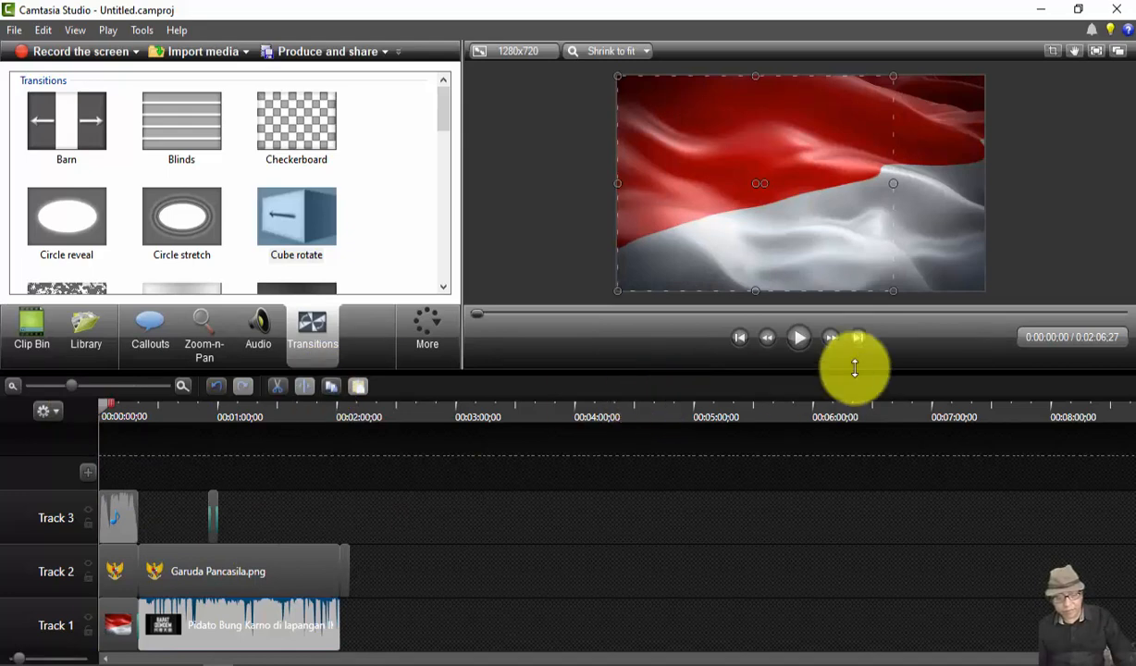
{"action": "left_click", "coordinate": [798, 339]}
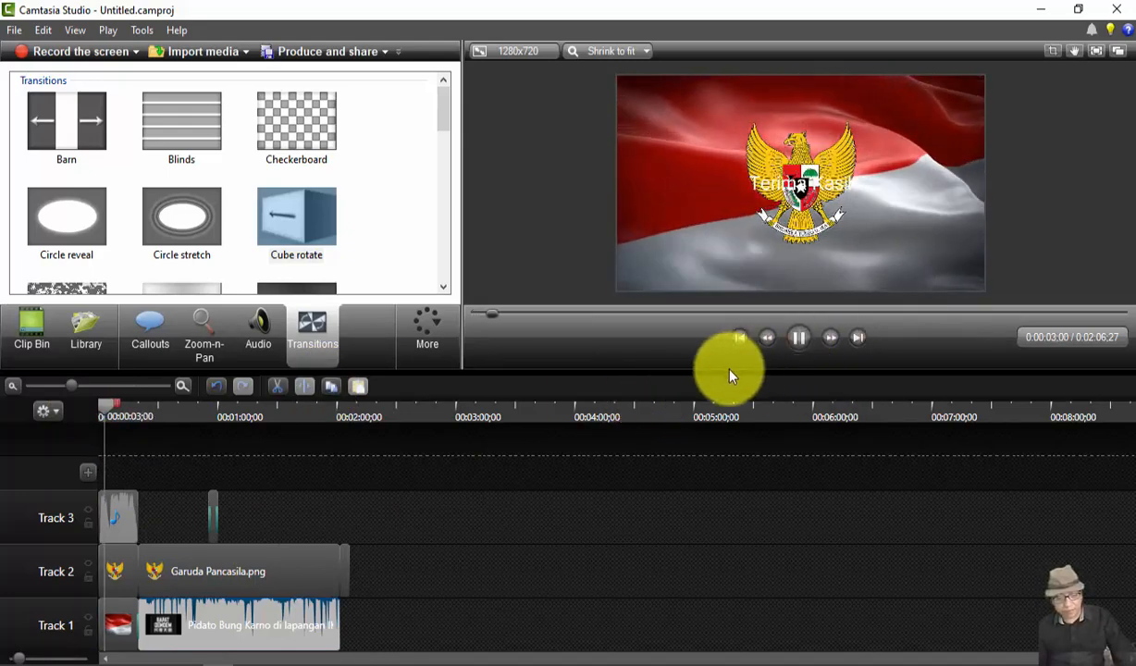
Step: Move the opening Garuda emblem slightly upward and shift the ending "Terima Kasih" callout from Track 2 to Track 3
{"action": "left_click_drag", "start_coordinate": [848, 189], "coordinate": [841, 176]}
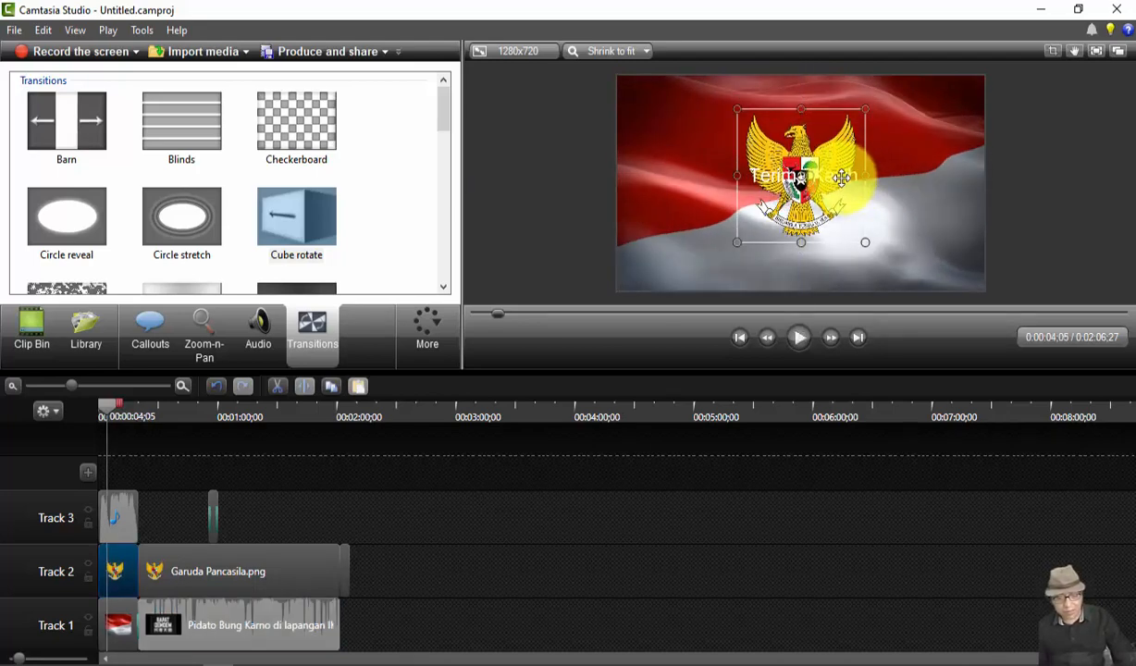
{"action": "left_click", "coordinate": [348, 569]}
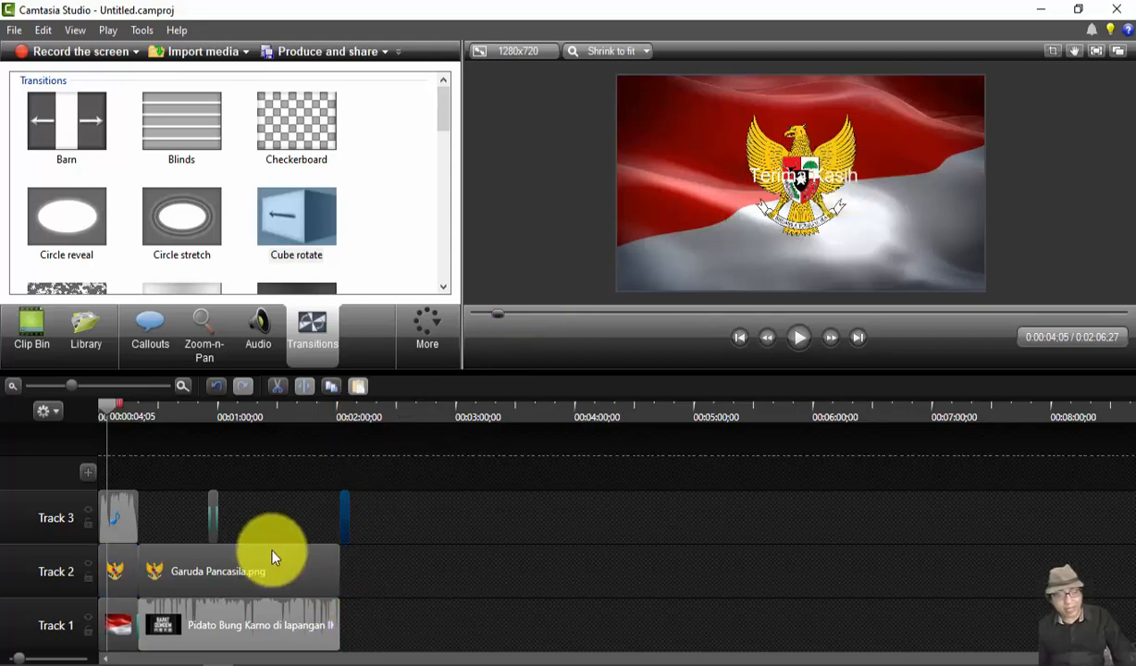
Step: Delete the "Terima Kasih" text from the opening Garuda emblem callout on Track 2
{"action": "left_click", "coordinate": [126, 583]}
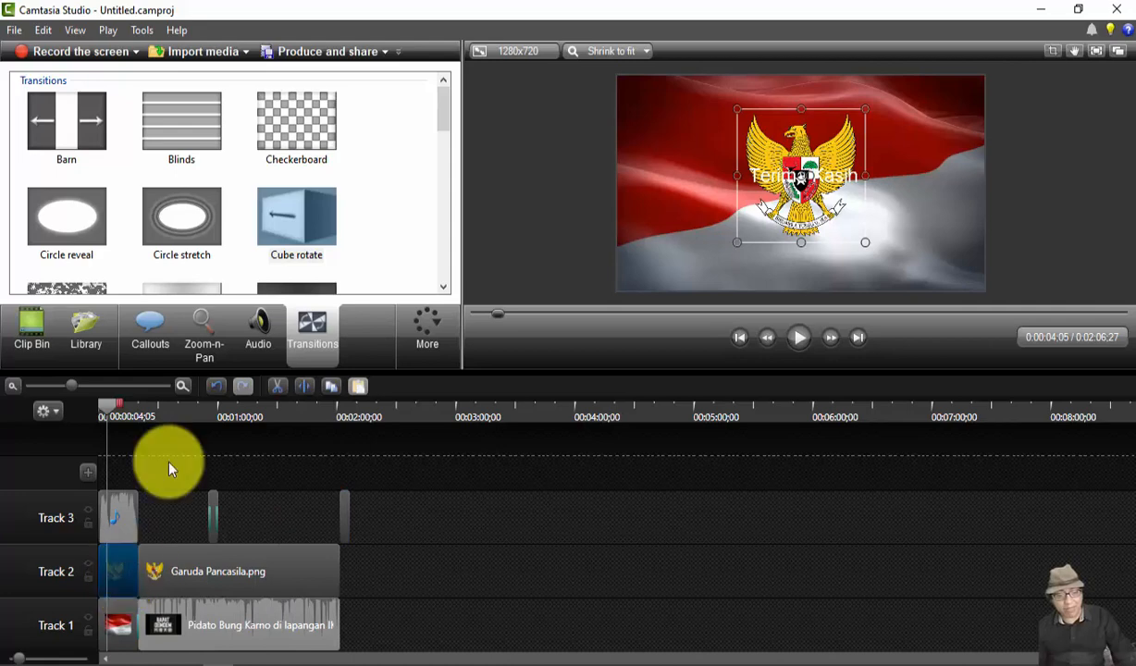
{"action": "left_click", "coordinate": [153, 323]}
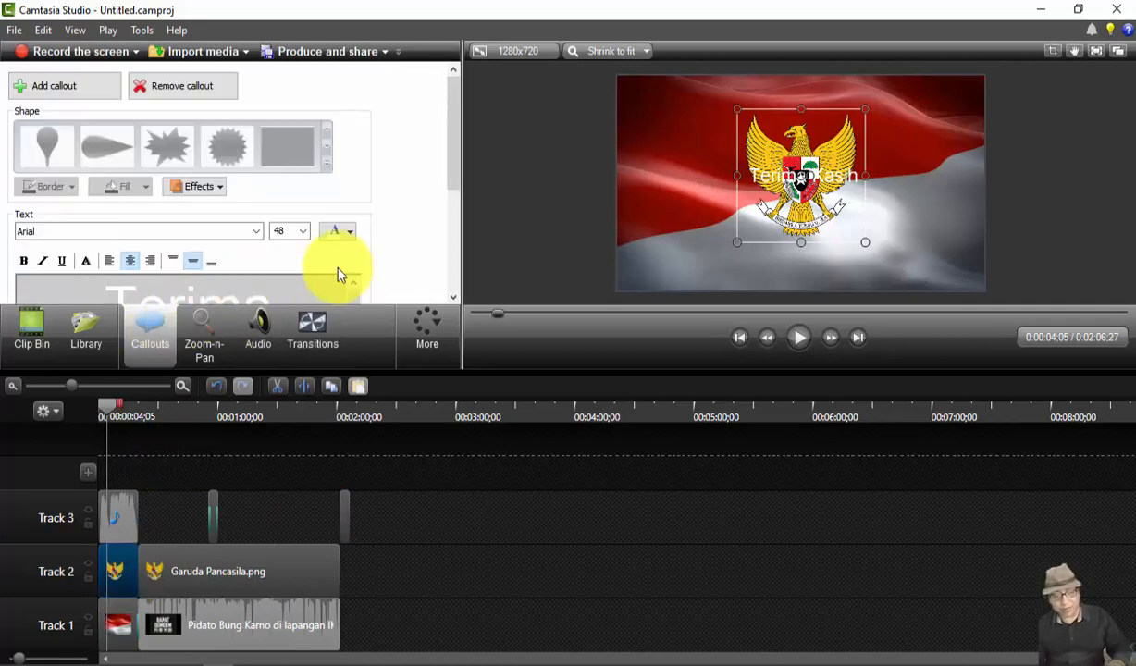
{"action": "left_click_drag", "start_coordinate": [450, 178], "coordinate": [452, 202]}
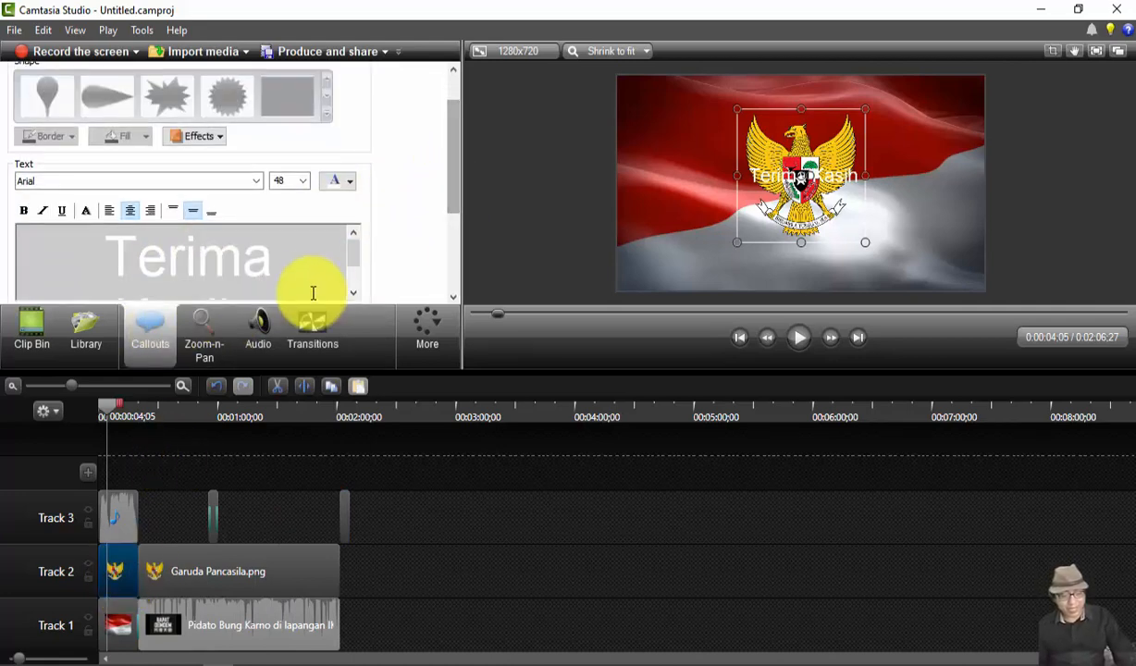
{"action": "key", "text": "ctrl+a"}
{"action": "key", "text": "Delete"}
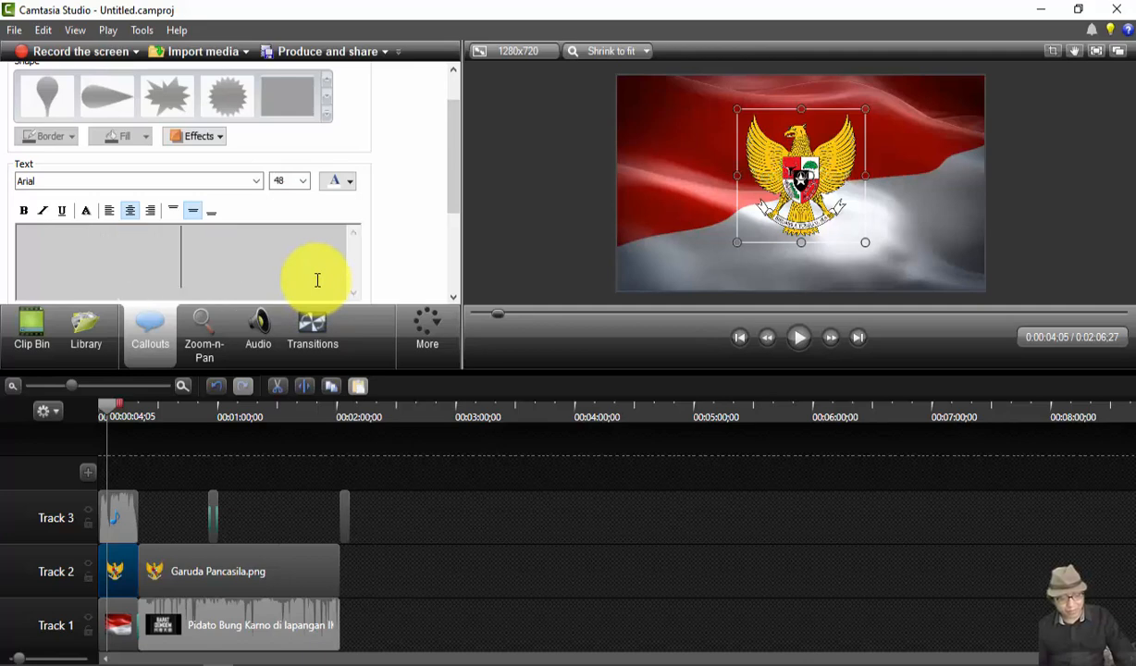
Step: Move the ending "Terima Kasih" callout from Track 3 to the end of Track 2 and play the video from the beginning
{"action": "left_click", "coordinate": [389, 528]}
{"action": "left_click", "coordinate": [339, 518]}
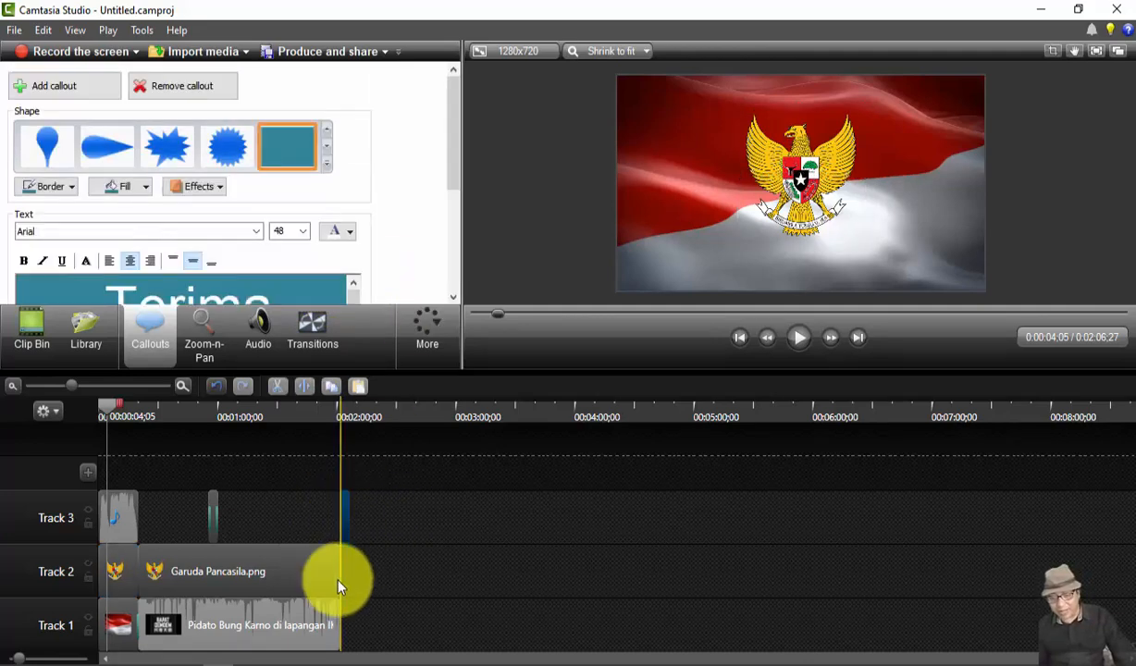
{"action": "left_click_drag", "start_coordinate": [339, 588], "coordinate": [337, 588]}
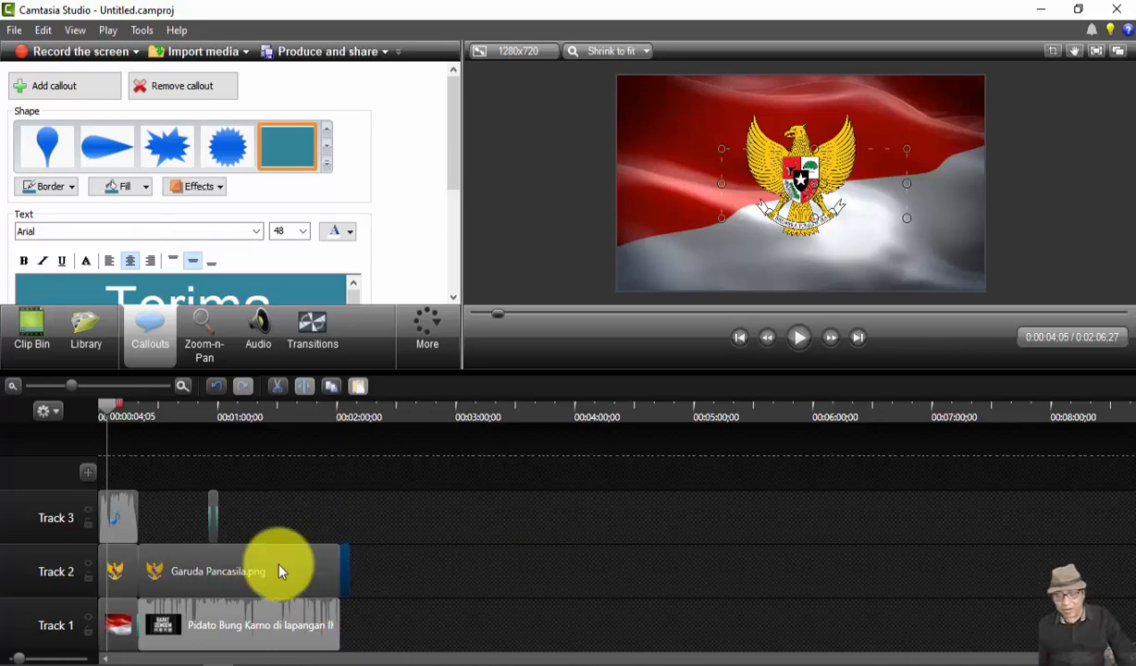
{"action": "left_click", "coordinate": [738, 340]}
{"action": "left_click", "coordinate": [799, 337]}
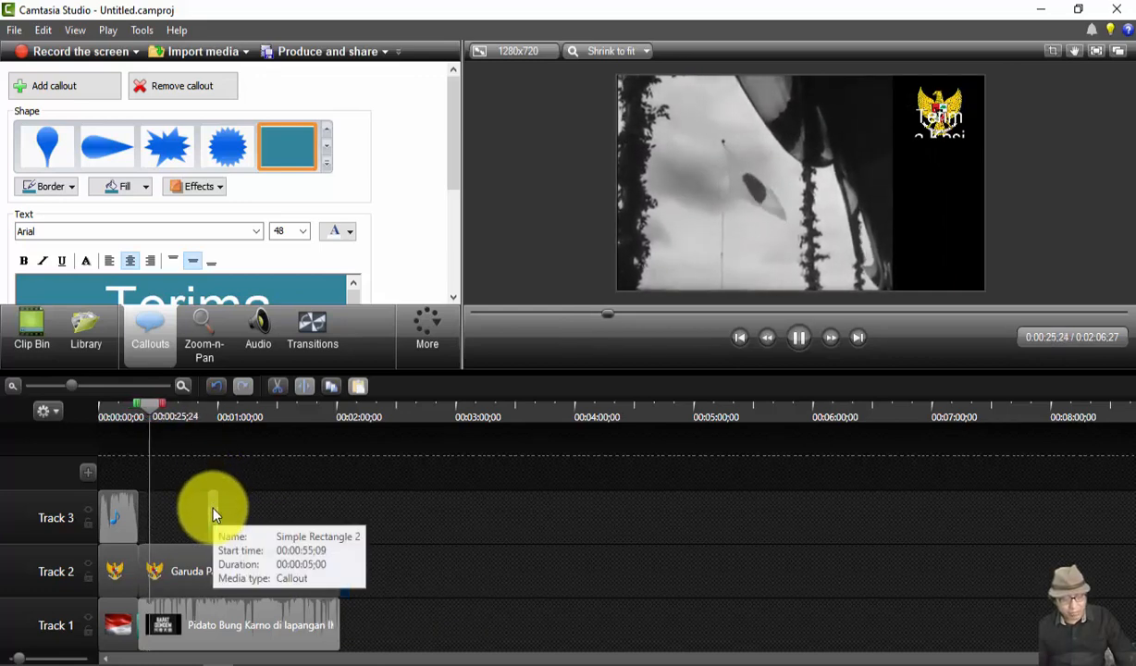
Step: Move the description callout on Track 3 earlier, to the start of the speech footage, and preview that section
{"action": "left_click_drag", "start_coordinate": [212, 508], "coordinate": [152, 520]}
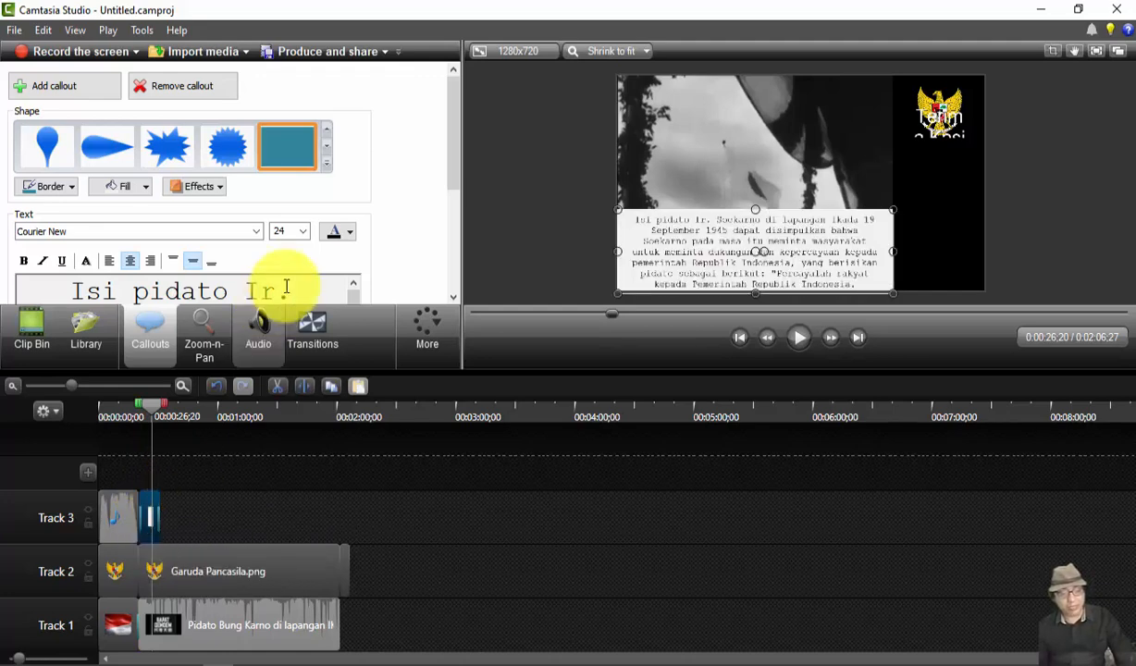
{"action": "left_click", "coordinate": [144, 188]}
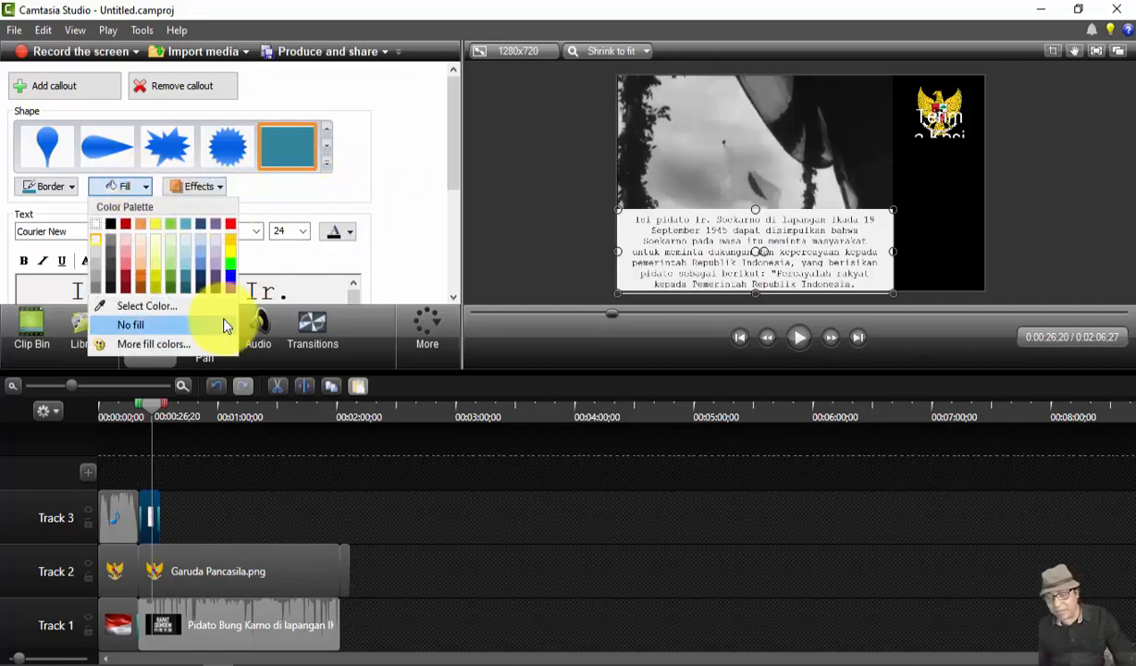
{"action": "left_click", "coordinate": [208, 490]}
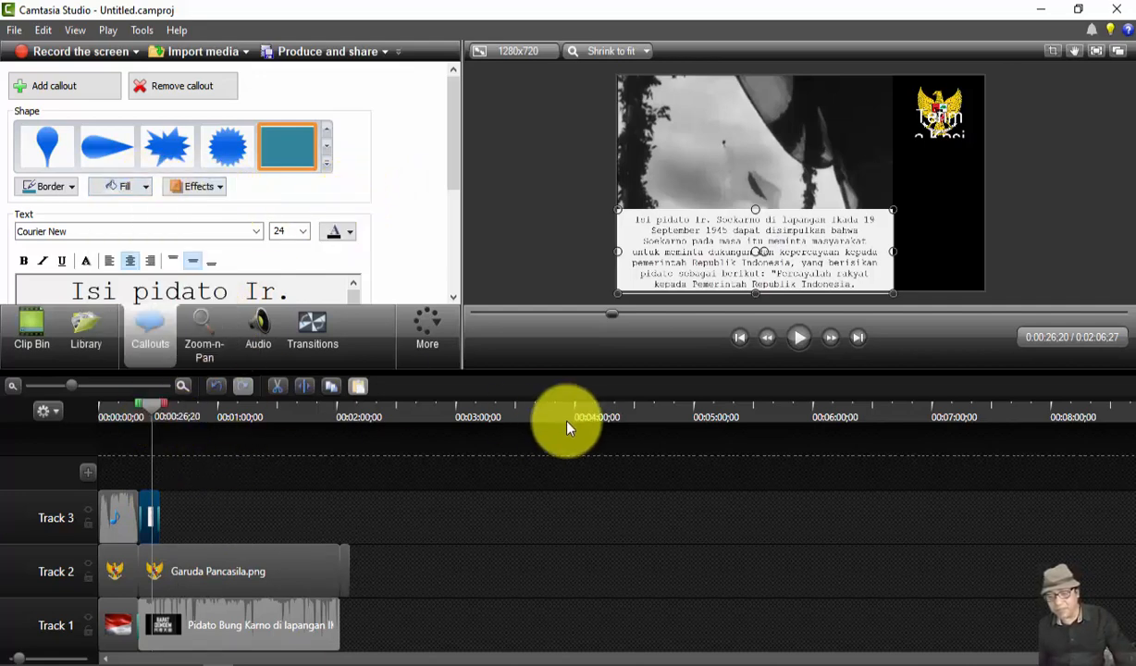
{"action": "left_click", "coordinate": [808, 337]}
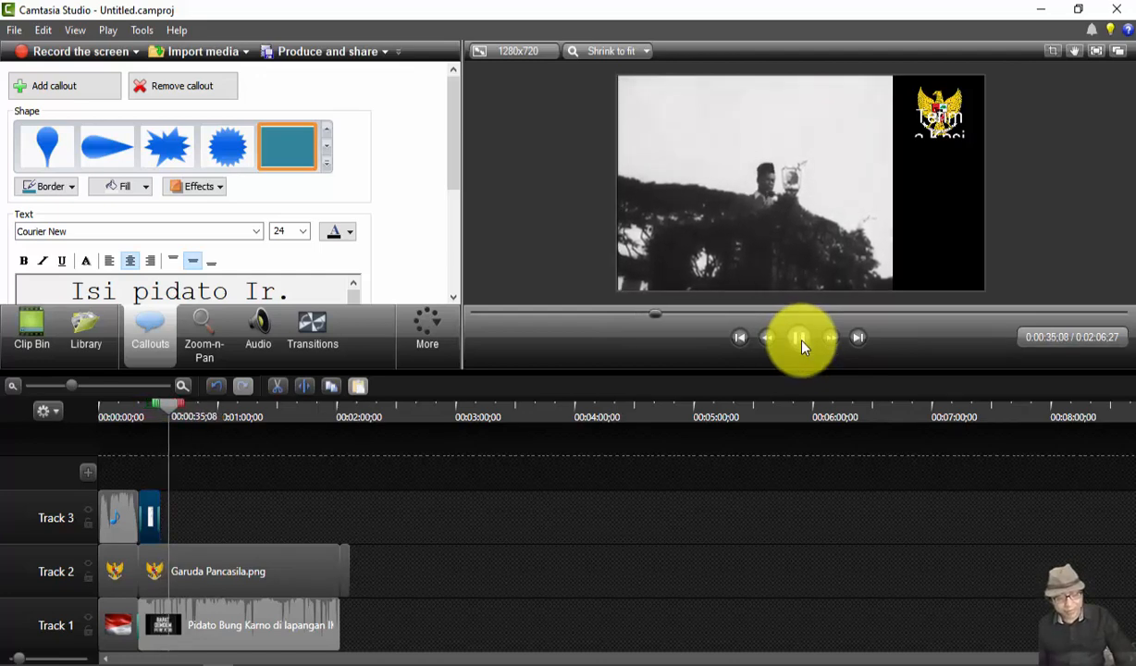
{"action": "left_click", "coordinate": [799, 339]}
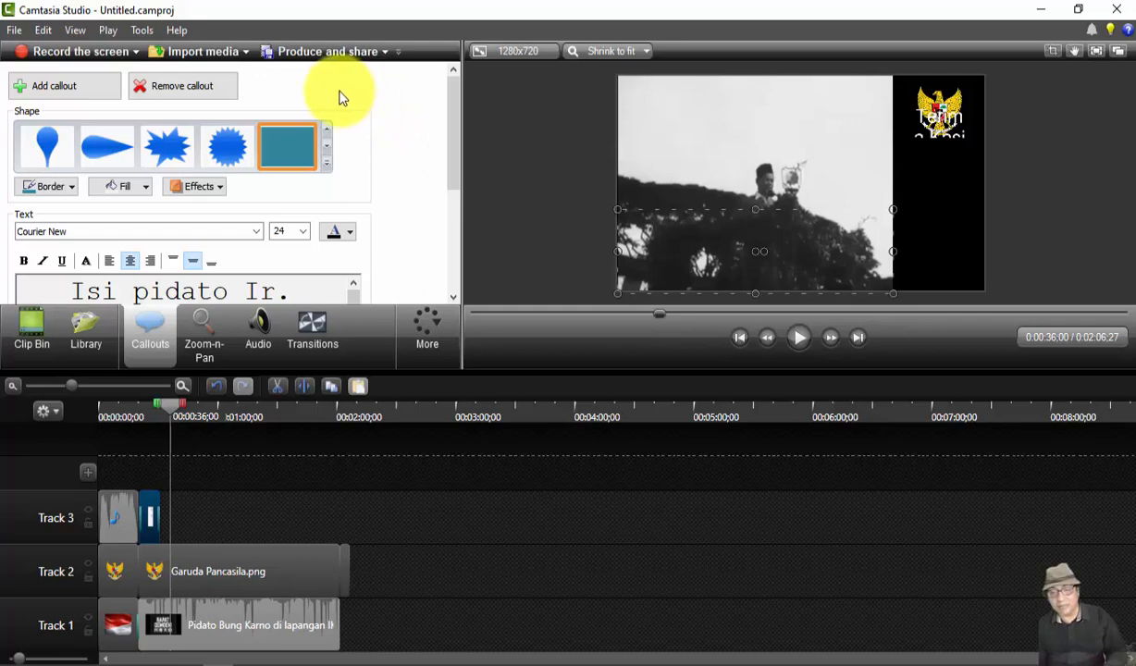
Step: Save the project as Pidato in the Training\Produksi Multimedia\Latihan-1 Pidato Bung Karno folder
{"action": "key", "text": "ctrl+s"}
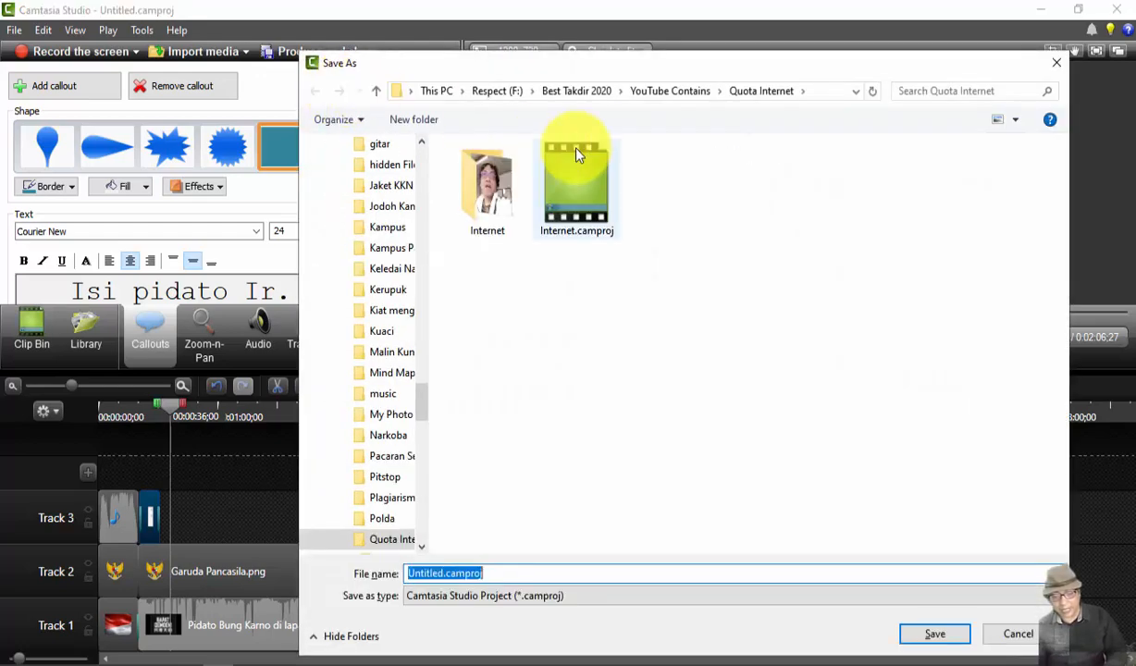
{"action": "left_click", "coordinate": [579, 91]}
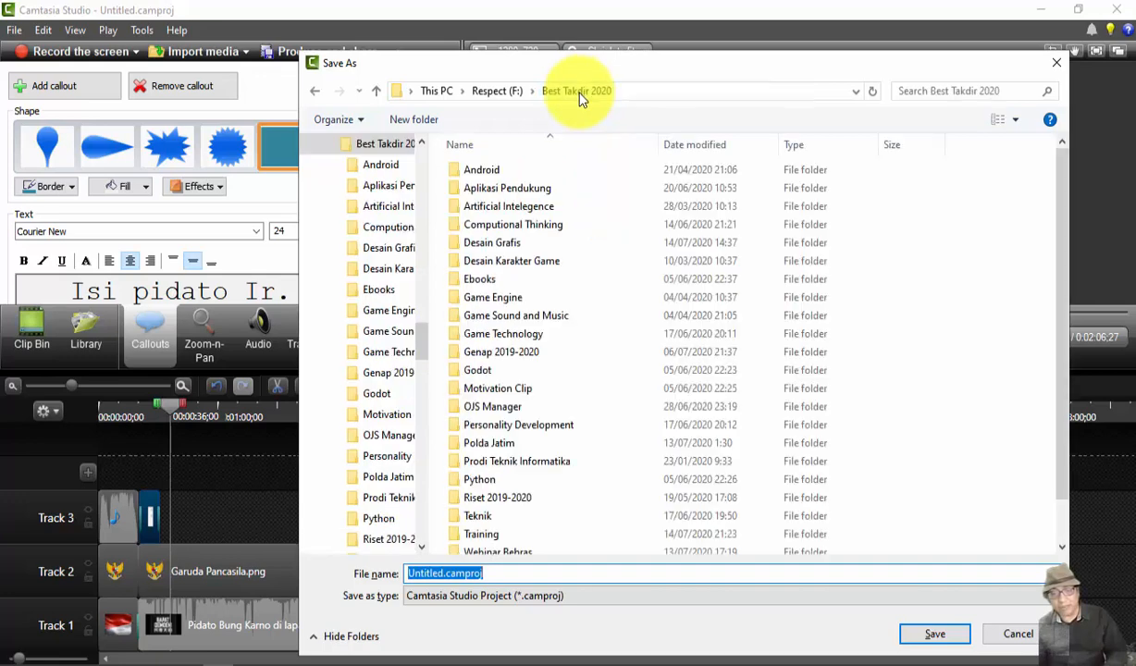
{"action": "double_click", "coordinate": [476, 531]}
{"action": "double_click", "coordinate": [509, 191]}
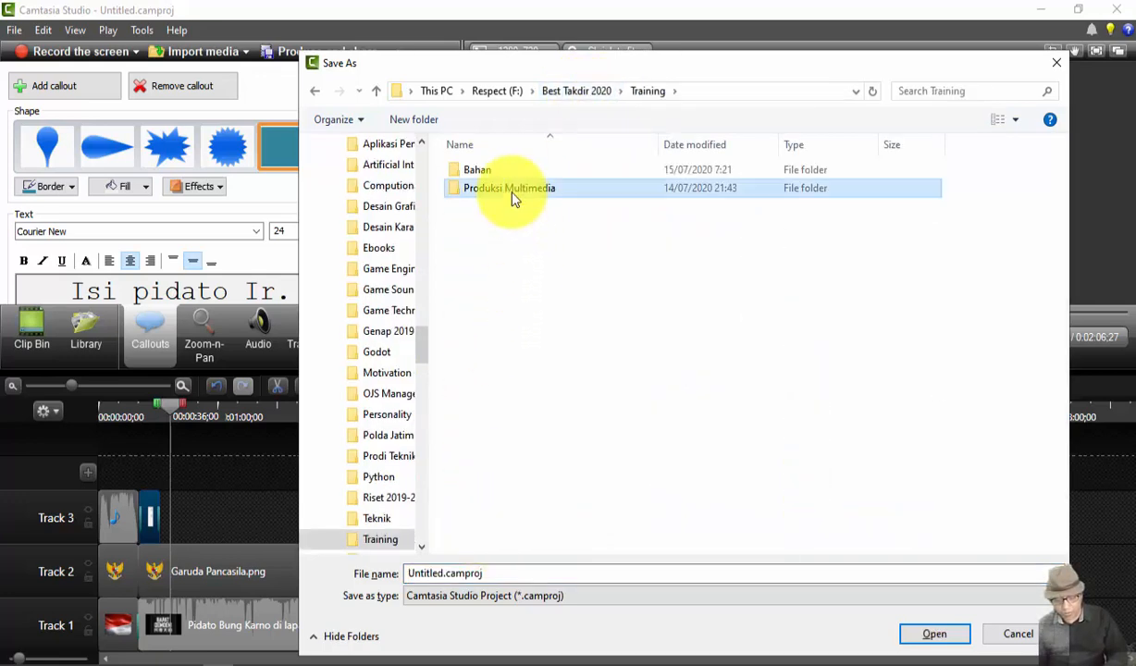
{"action": "left_click", "coordinate": [491, 171]}
{"action": "double_click", "coordinate": [491, 171]}
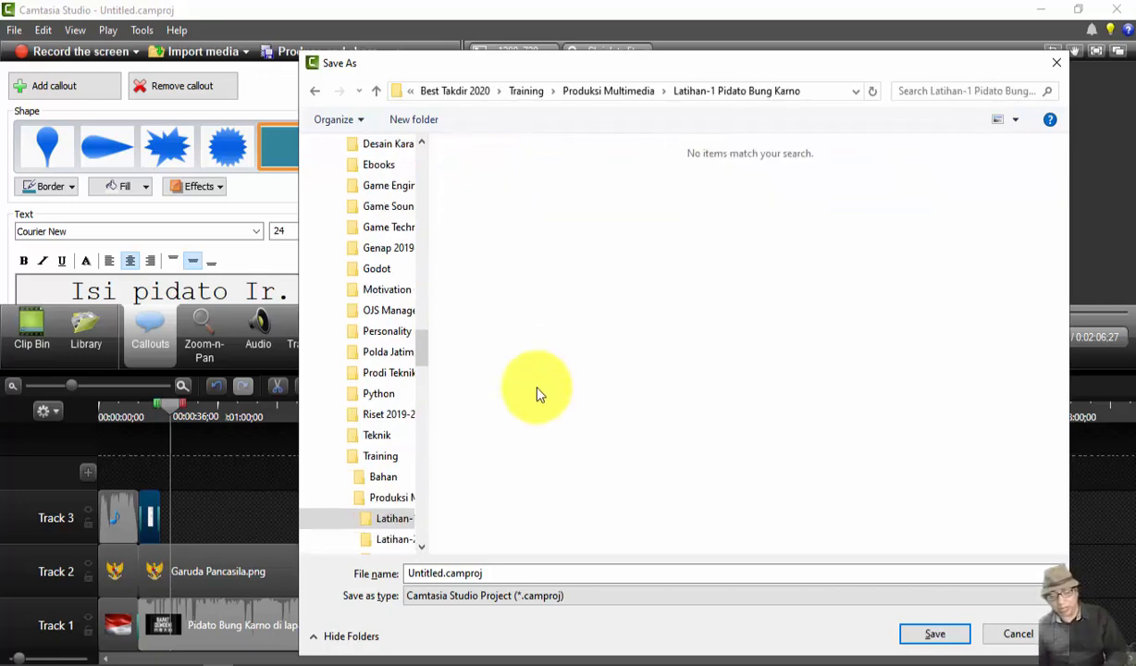
{"action": "left_click", "coordinate": [520, 571]}
{"action": "type", "text": "Pid"}
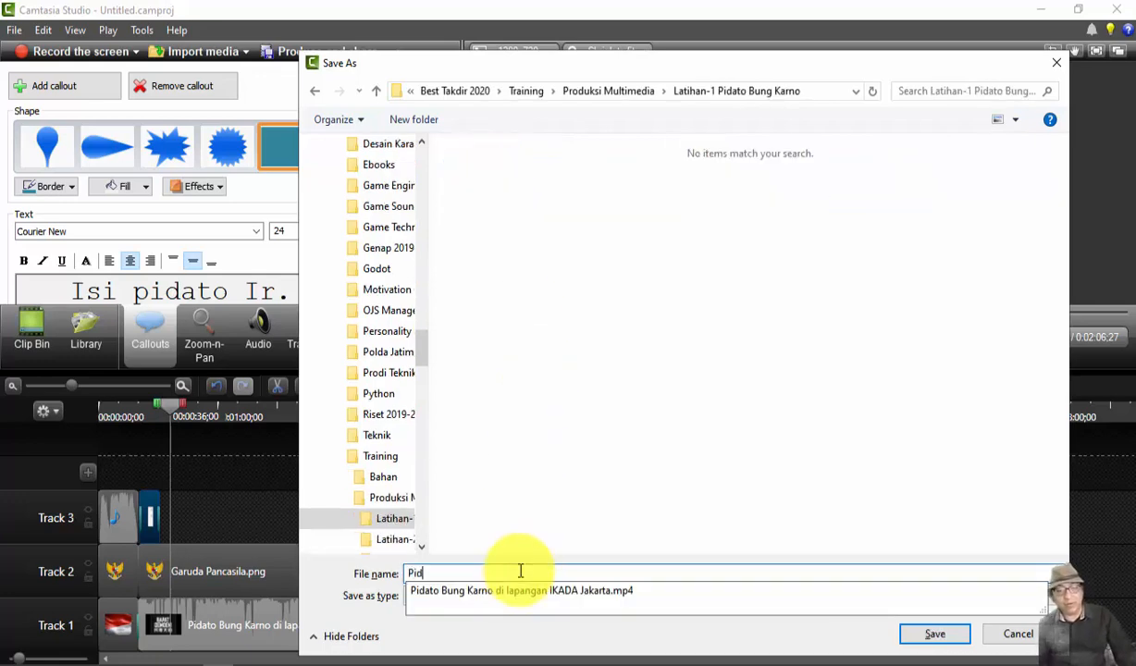
{"action": "type", "text": "ato"}
{"action": "key", "text": "Return"}
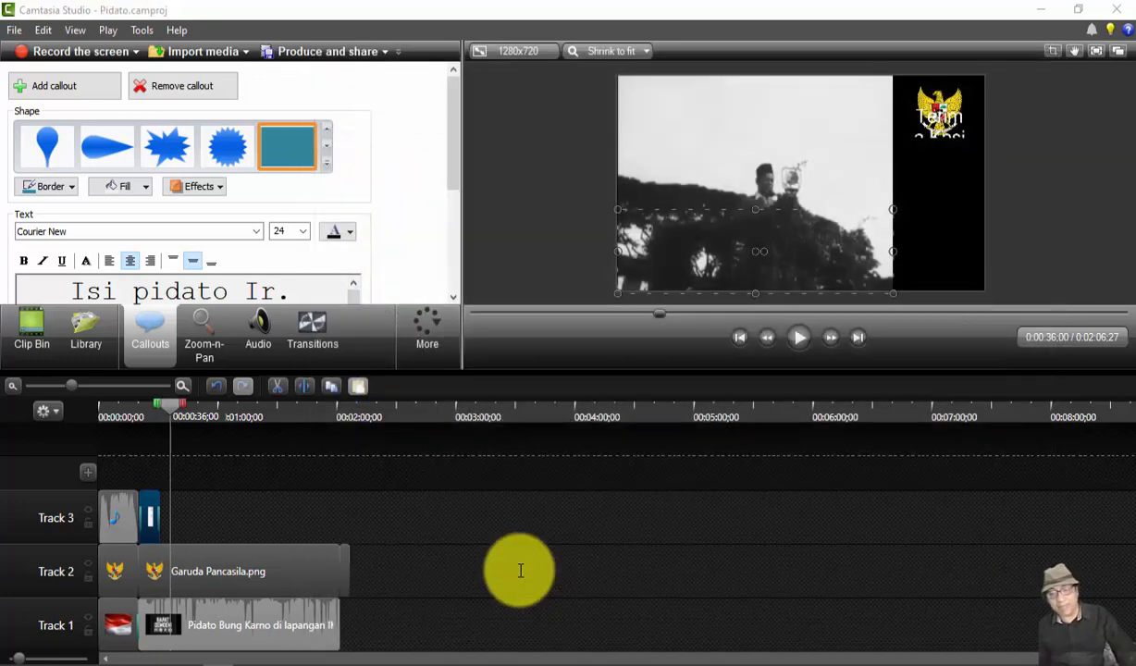
Step: Start producing the video with the "MP4 only (up to 720p)" preset and proceed to the output file settings
{"action": "left_click", "coordinate": [333, 53]}
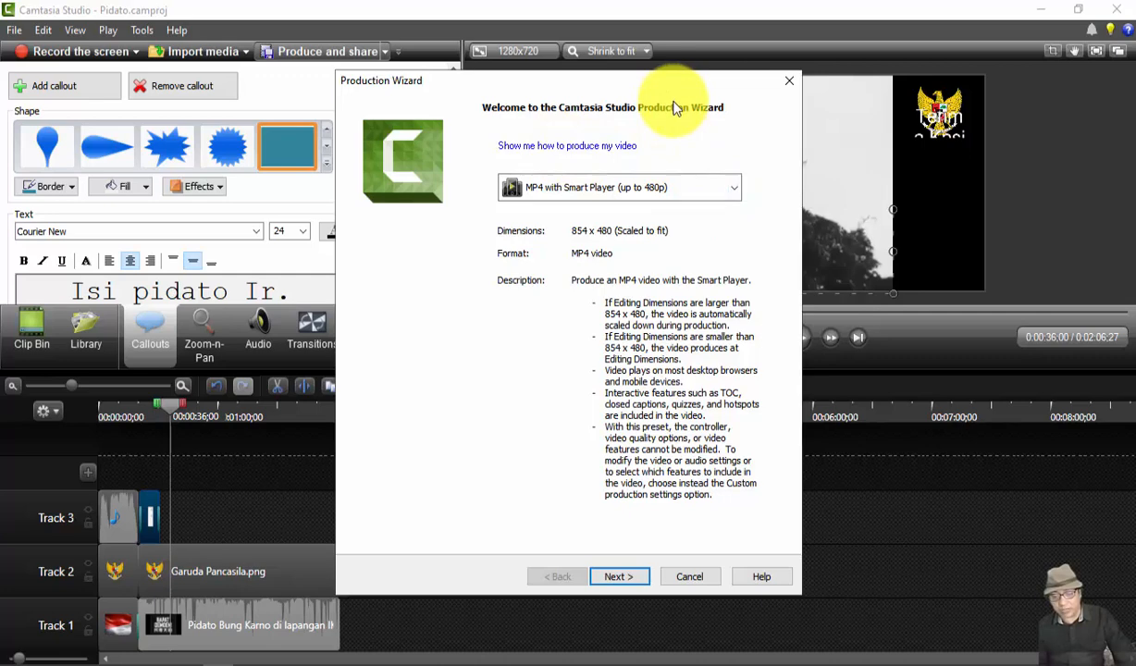
{"action": "left_click", "coordinate": [730, 191]}
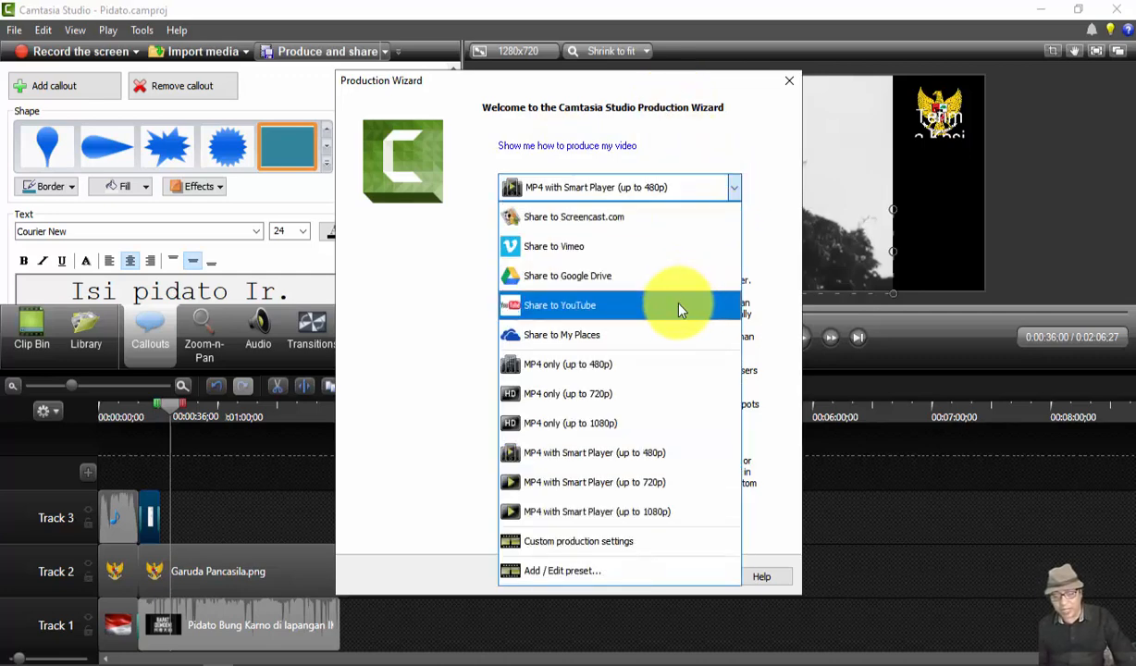
{"action": "left_click", "coordinate": [626, 400]}
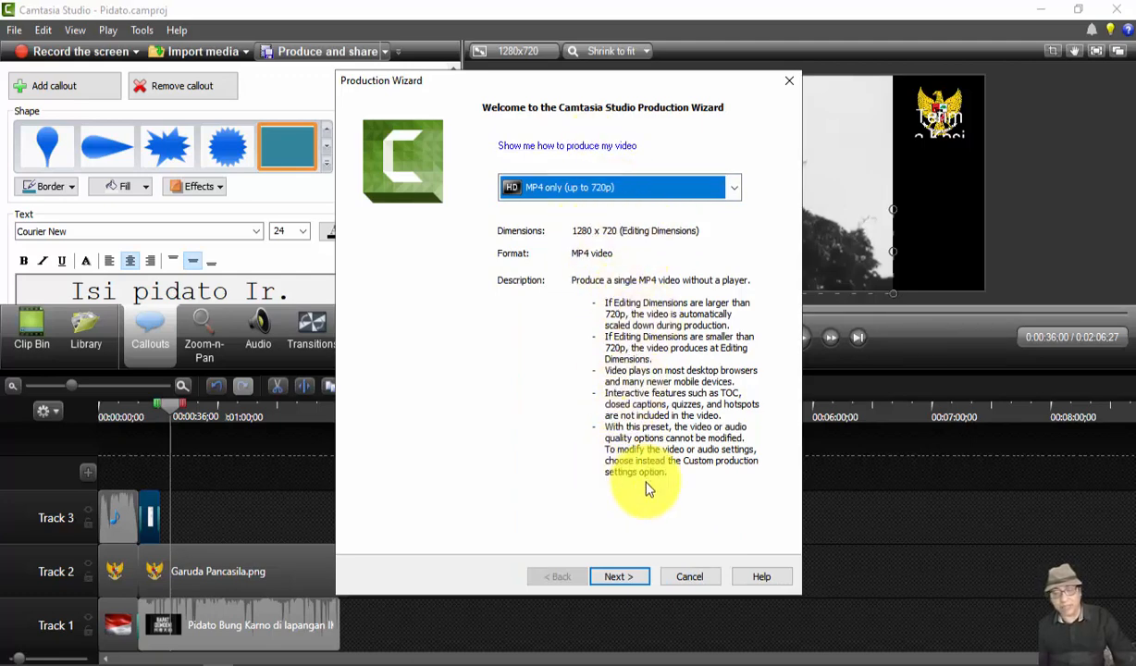
{"action": "left_click", "coordinate": [623, 577]}
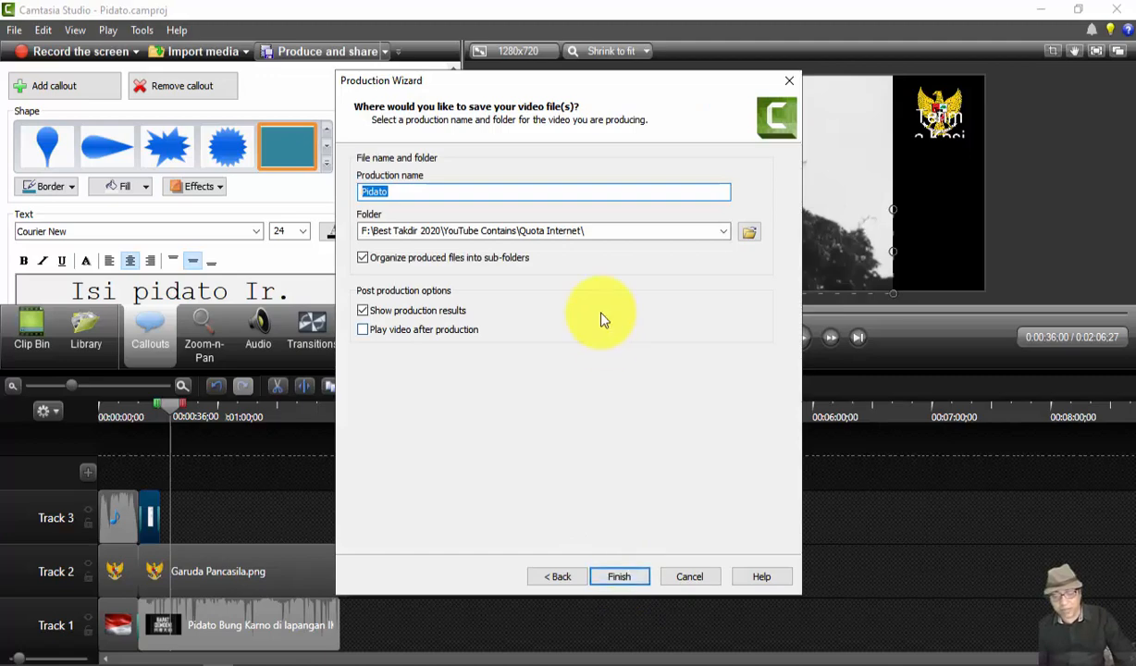
Step: Set the output to Pidato.mp4 in Training\Produksi Multimedia\Latihan-1 Pidato Bung Karno and start rendering
{"action": "left_click", "coordinate": [753, 236]}
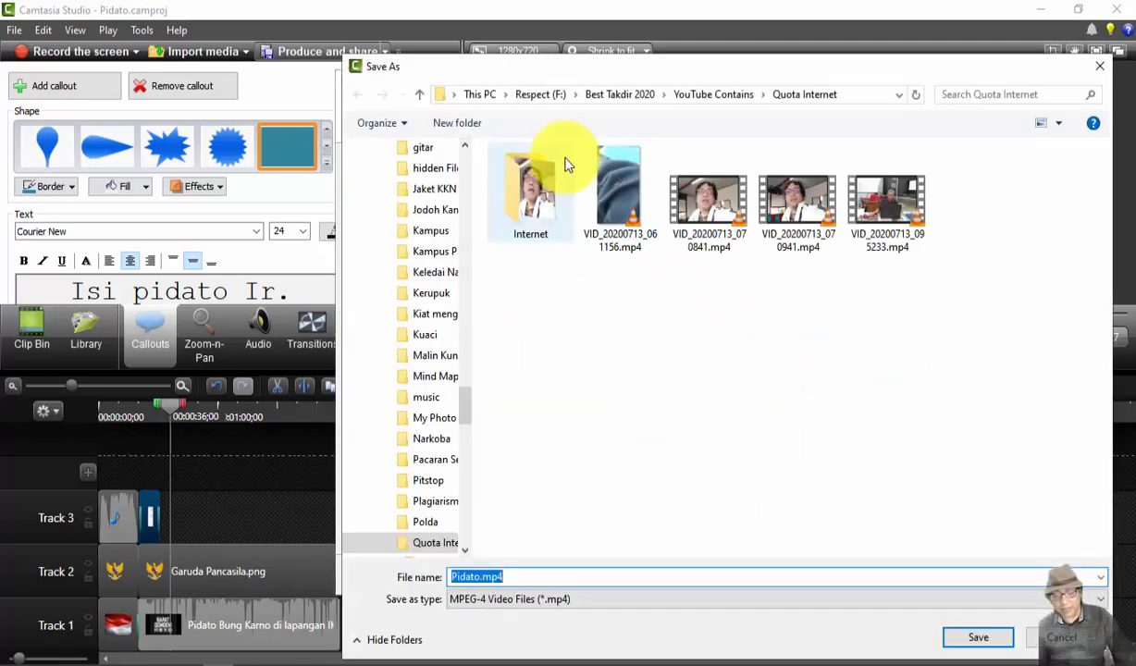
{"action": "left_click", "coordinate": [622, 92]}
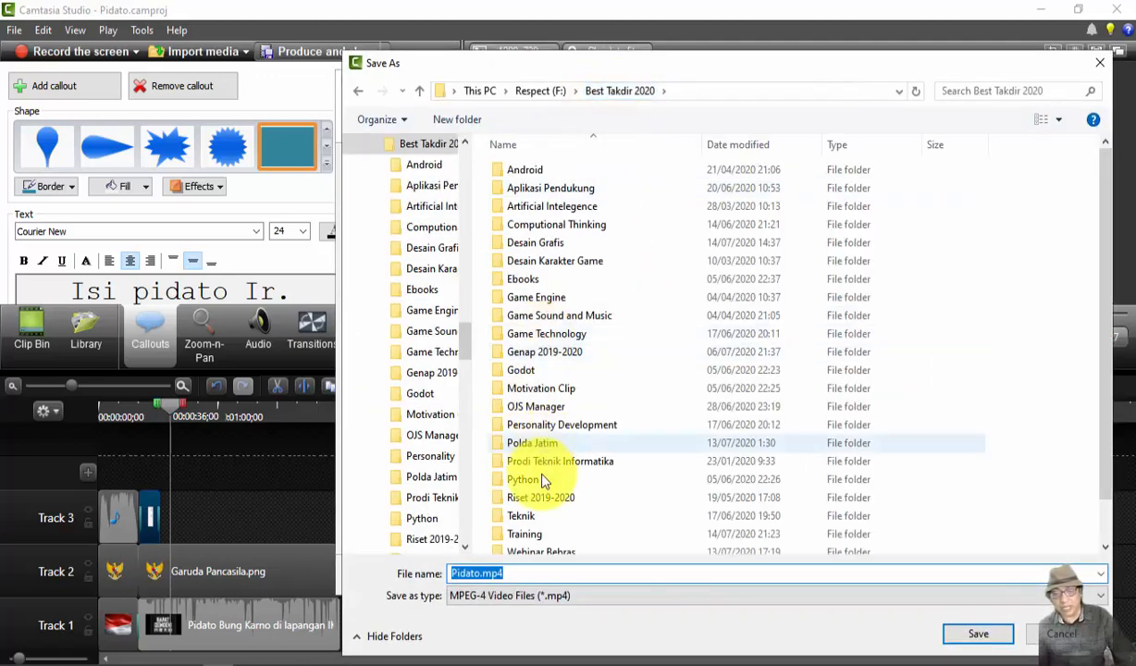
{"action": "double_click", "coordinate": [536, 536]}
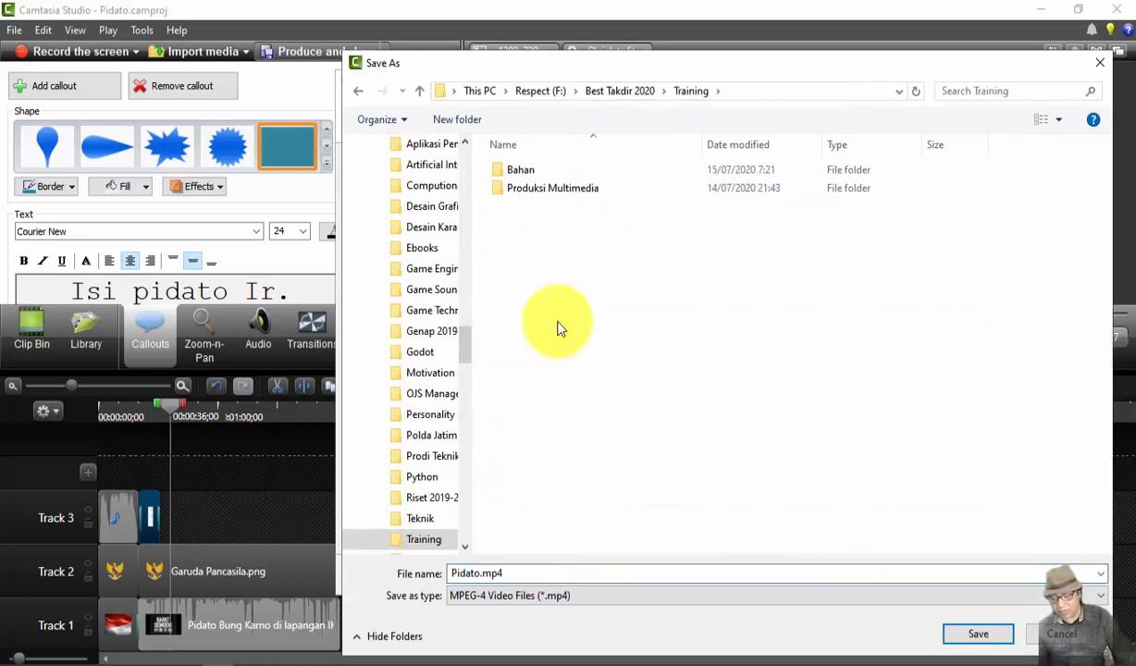
{"action": "left_click", "coordinate": [548, 189]}
{"action": "double_click", "coordinate": [547, 190]}
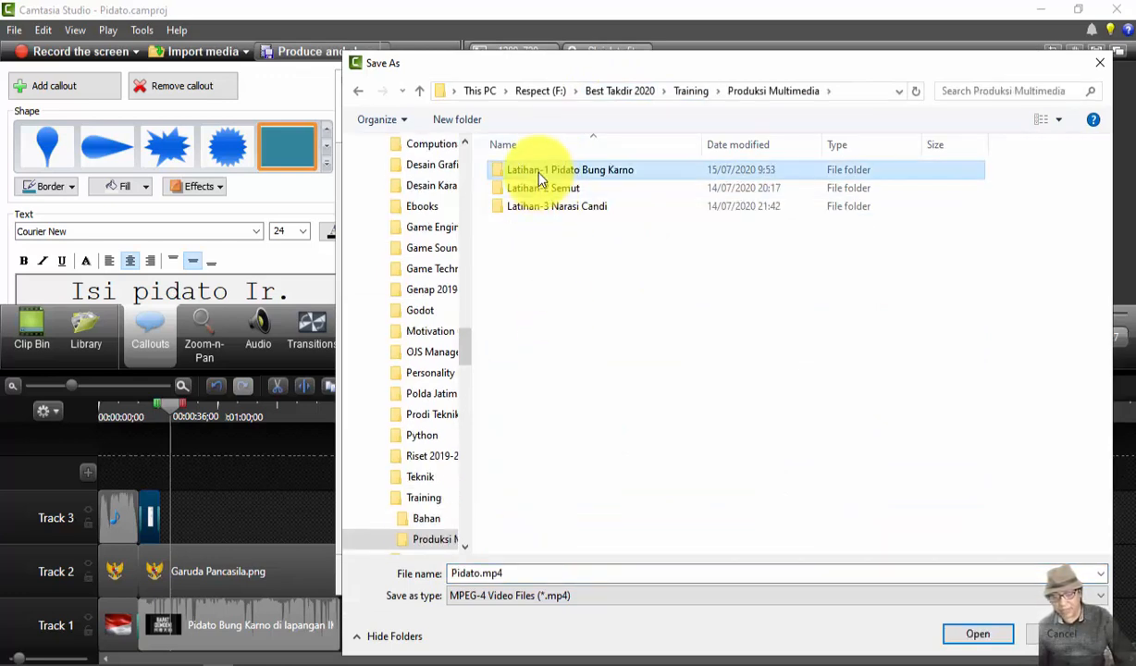
{"action": "double_click", "coordinate": [518, 164]}
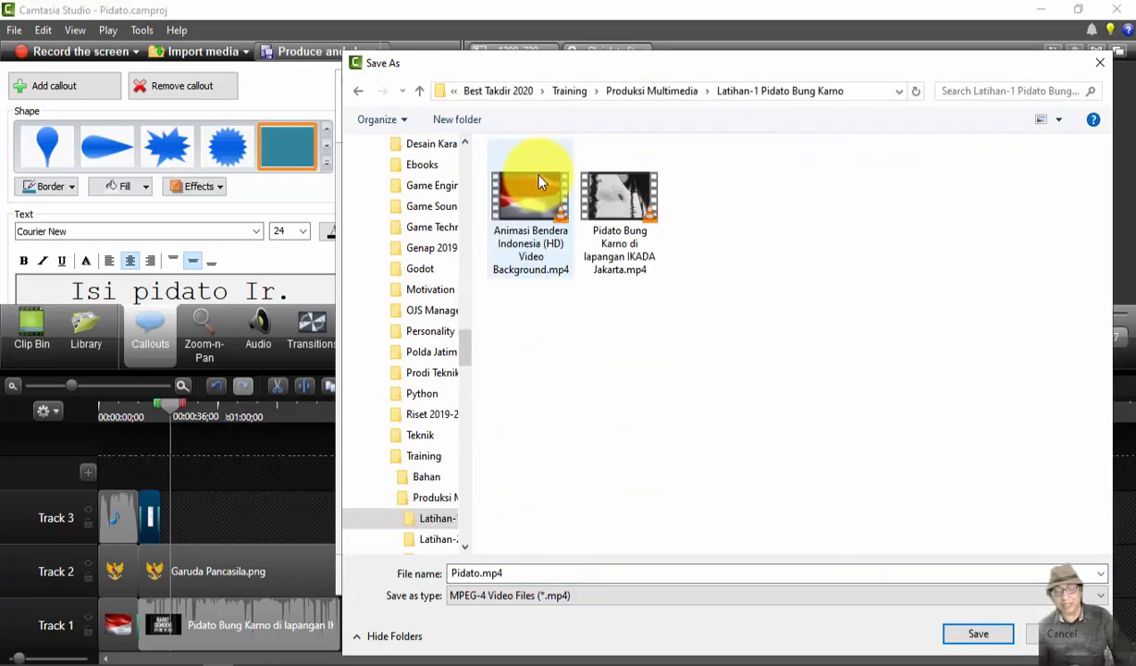
{"action": "left_click", "coordinate": [967, 634]}
{"action": "left_click", "coordinate": [621, 576]}
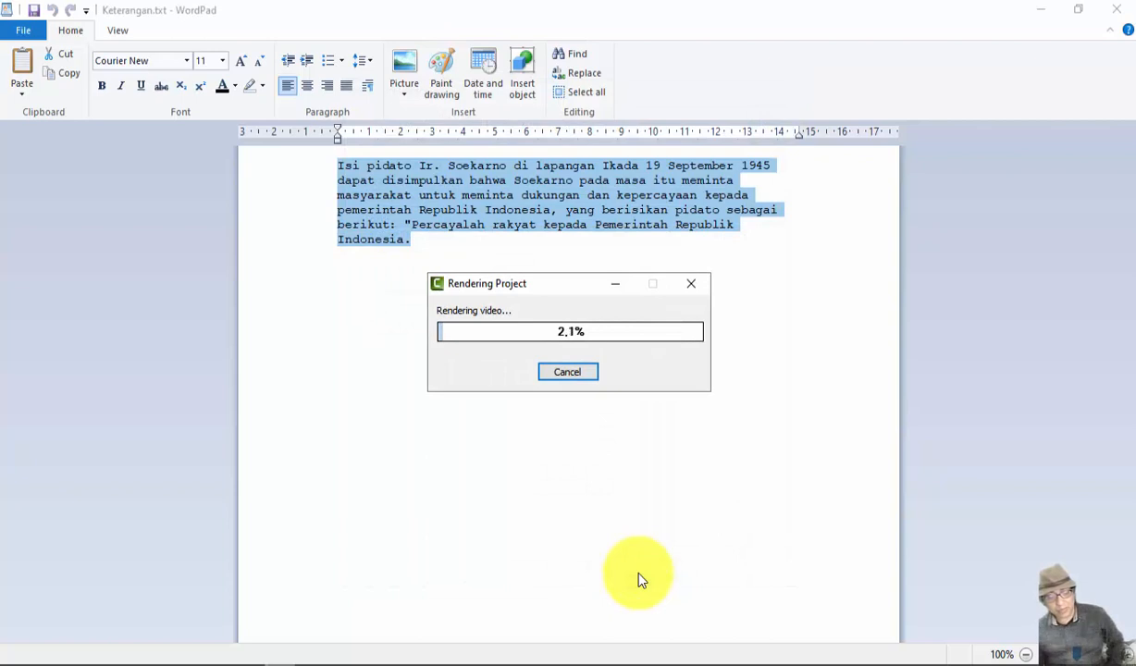
Step: Check the rendering progress and look for the Pidato output folder in the Latihan-1 Pidato Bung Karno folder in File Explorer
{"action": "mouse_move", "coordinate": [261, 659]}
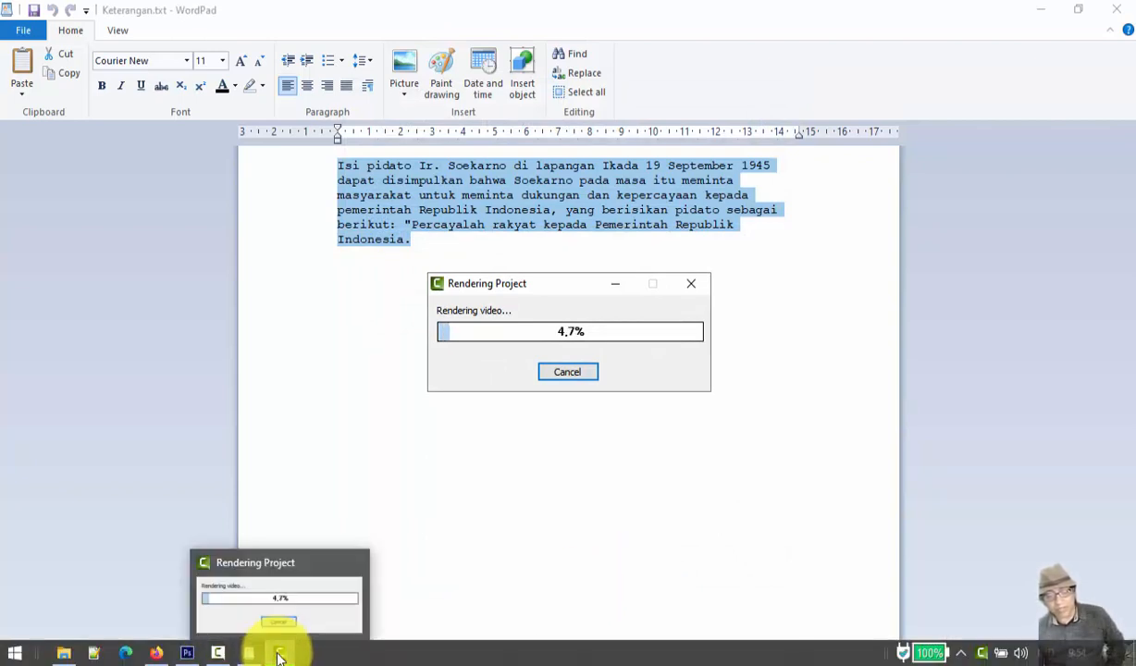
{"action": "left_click", "coordinate": [279, 654]}
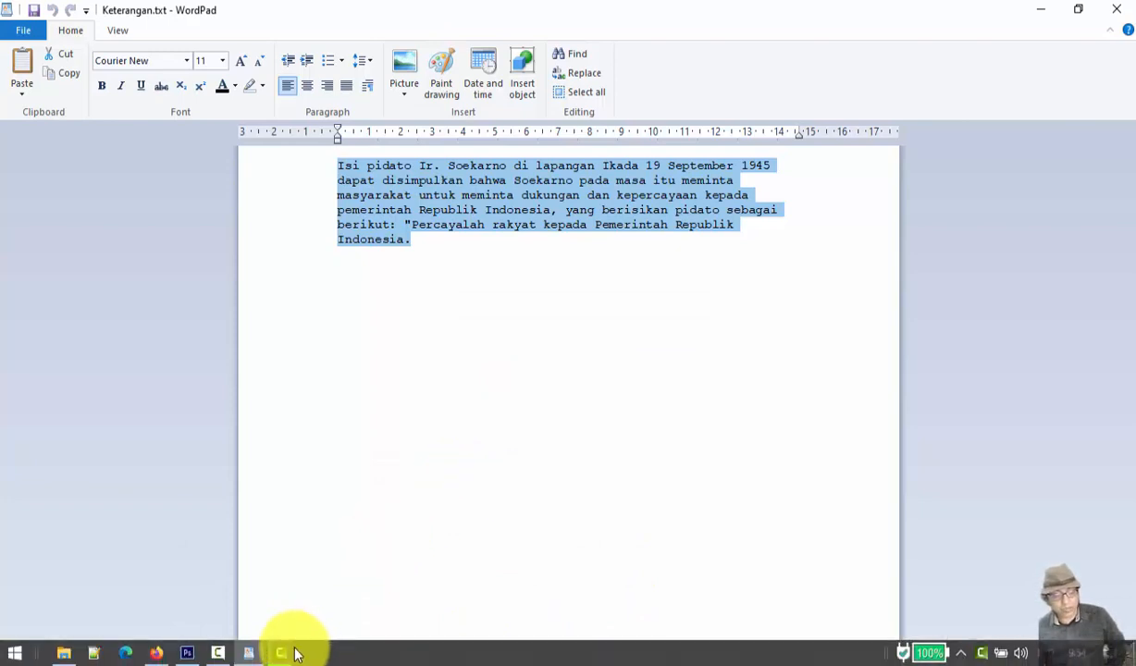
{"action": "left_click", "coordinate": [287, 652]}
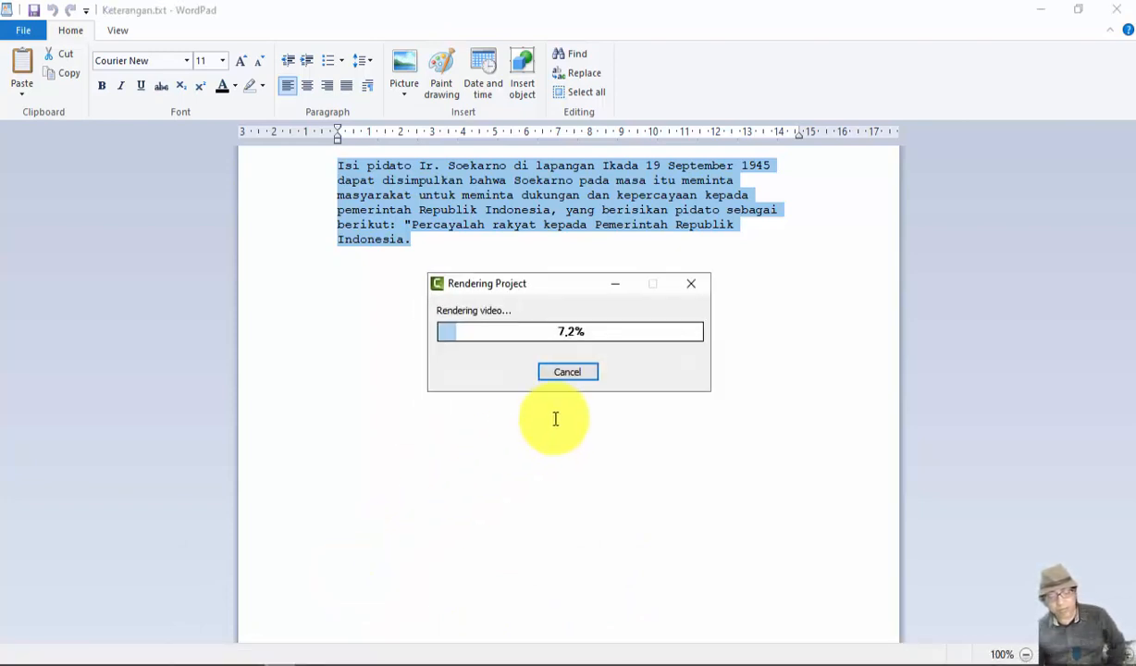
{"action": "mouse_move", "coordinate": [164, 647]}
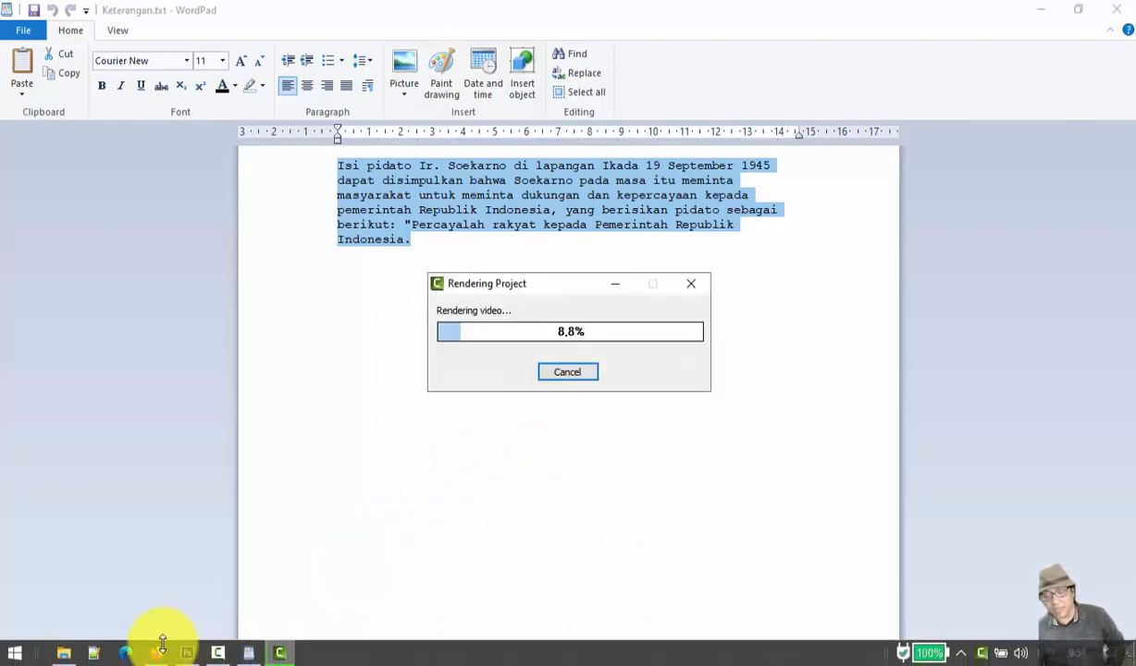
{"action": "left_click", "coordinate": [63, 653]}
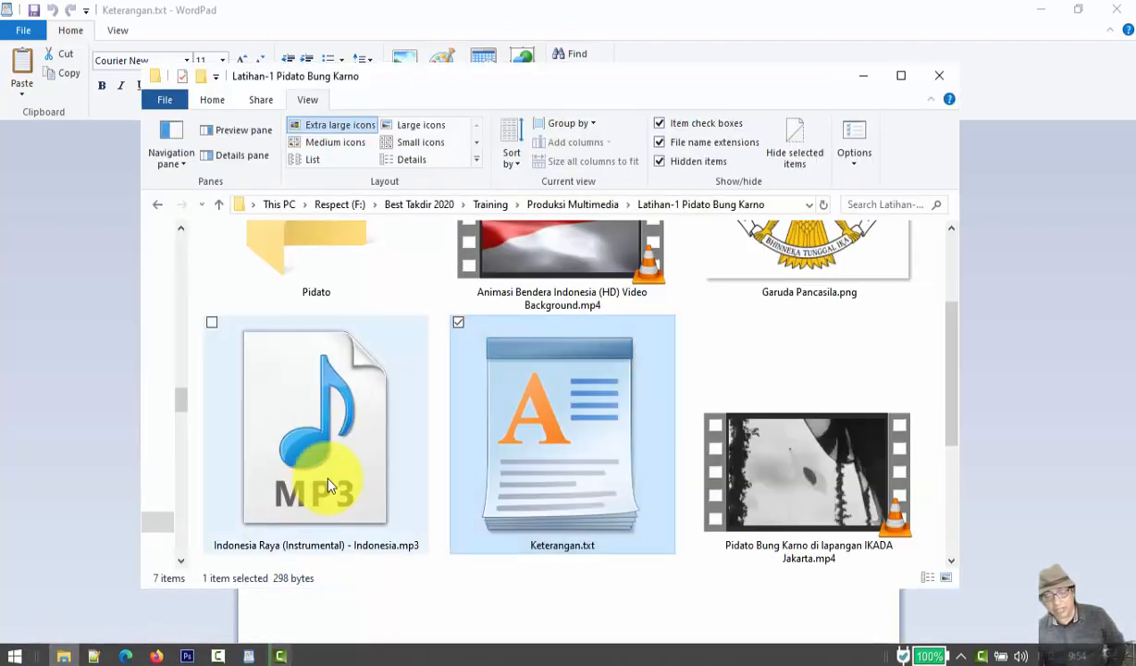
{"action": "left_click_drag", "start_coordinate": [955, 374], "coordinate": [960, 294]}
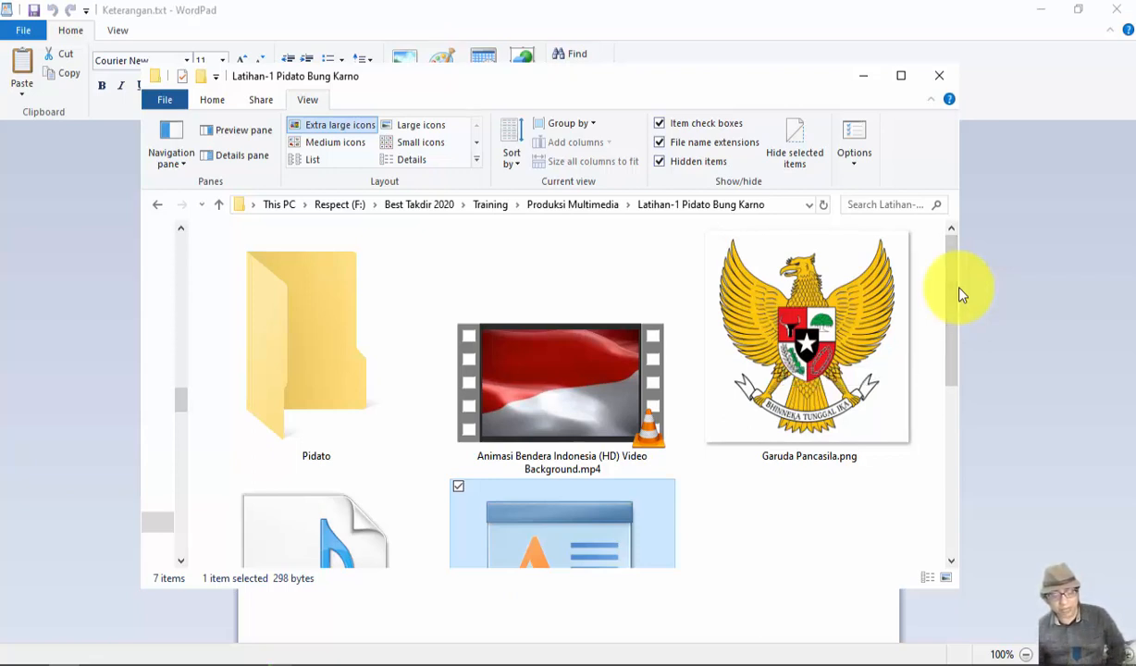
Step: Return to Camtasia Studio's render, finish the production results and dismiss the chat notification
{"action": "mouse_move", "coordinate": [342, 653]}
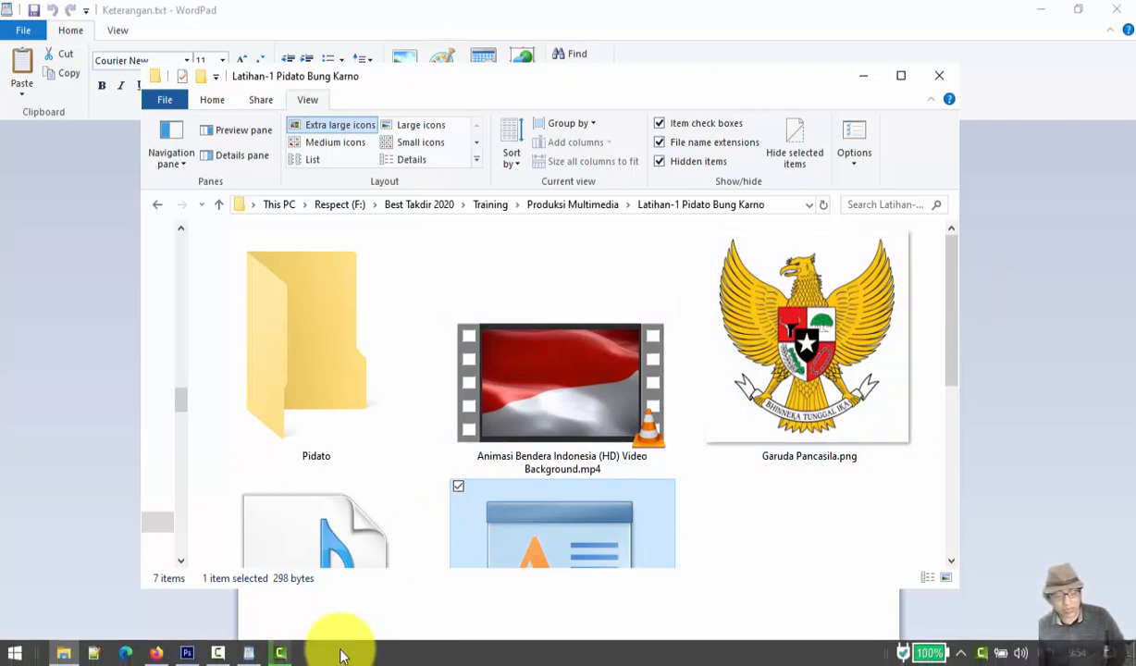
{"action": "mouse_move", "coordinate": [284, 655]}
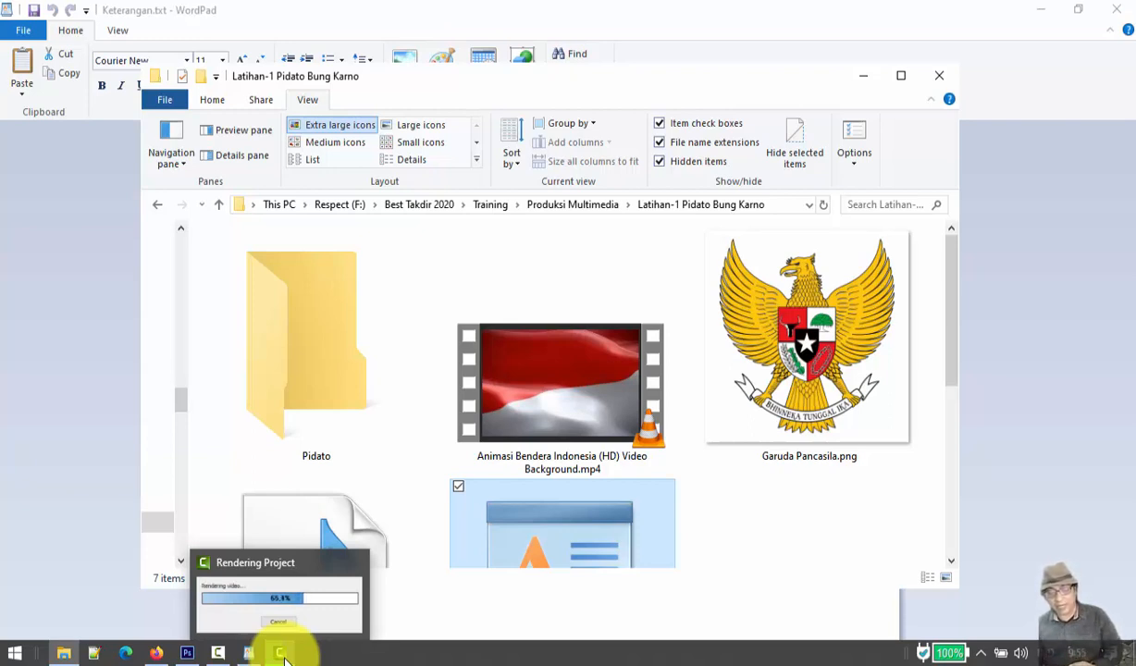
{"action": "left_click", "coordinate": [282, 655]}
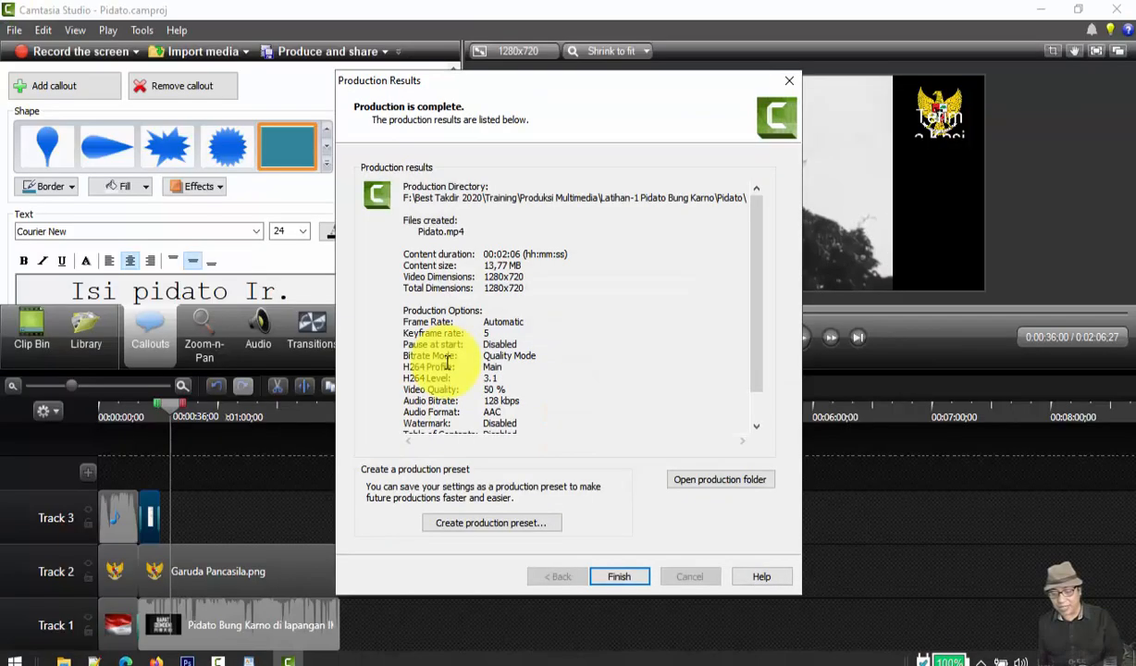
{"action": "left_click", "coordinate": [620, 579]}
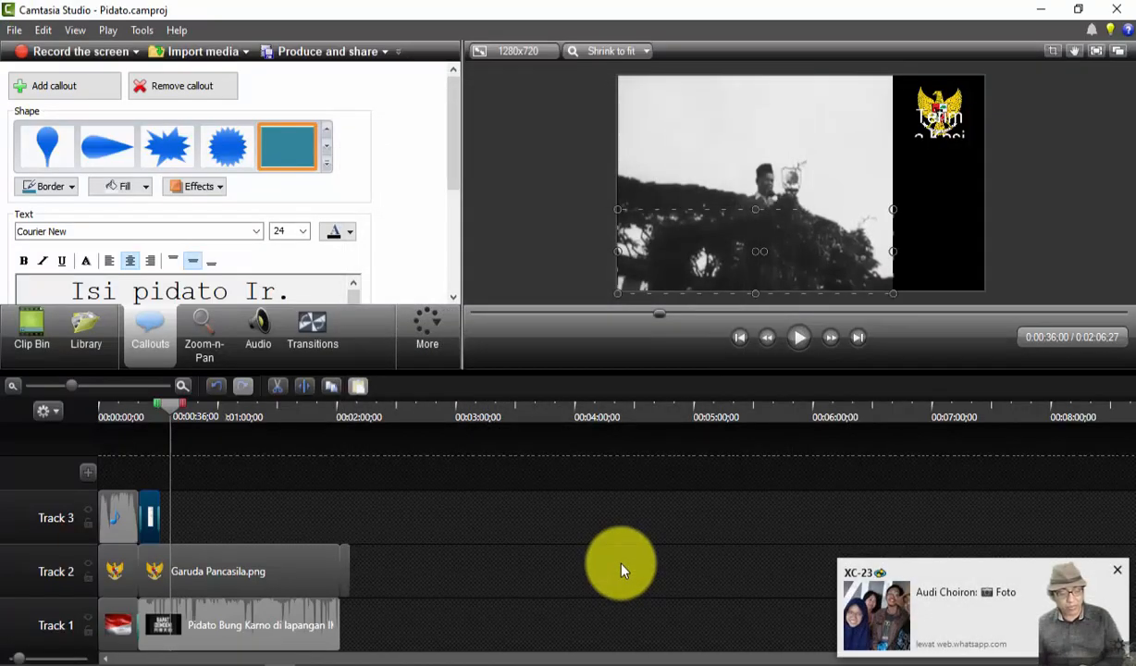
{"action": "left_click", "coordinate": [1116, 570]}
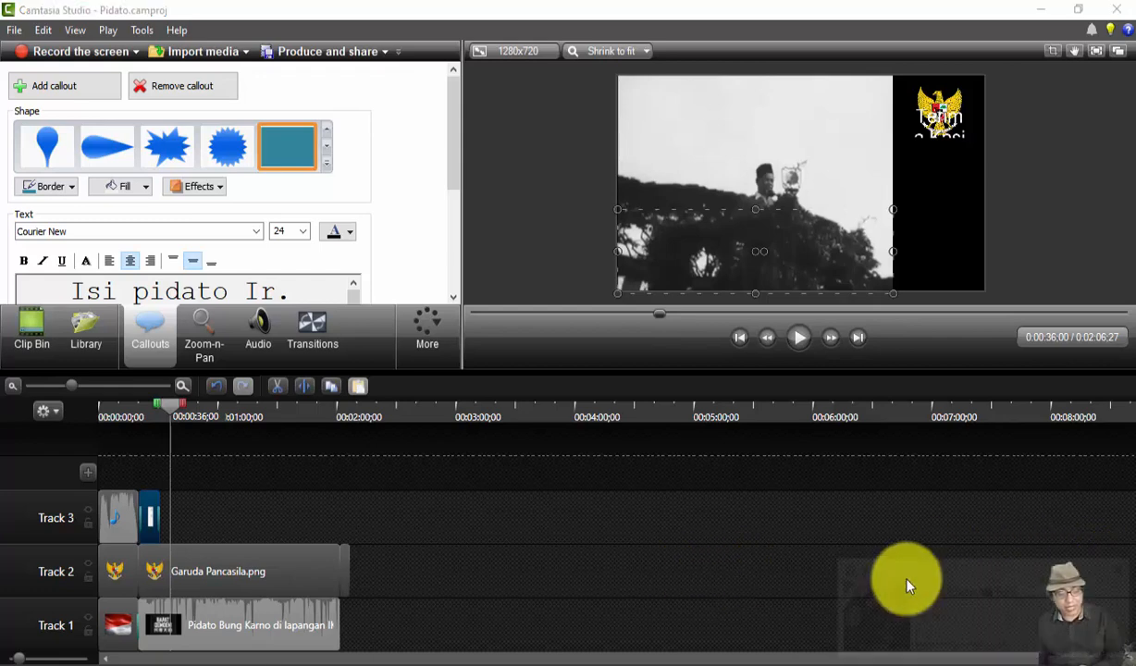
Step: Open Pidato.mp4 from the Pidato output folder in File Explorer, review it full screen in VLC and close the player
{"action": "mouse_move", "coordinate": [350, 649]}
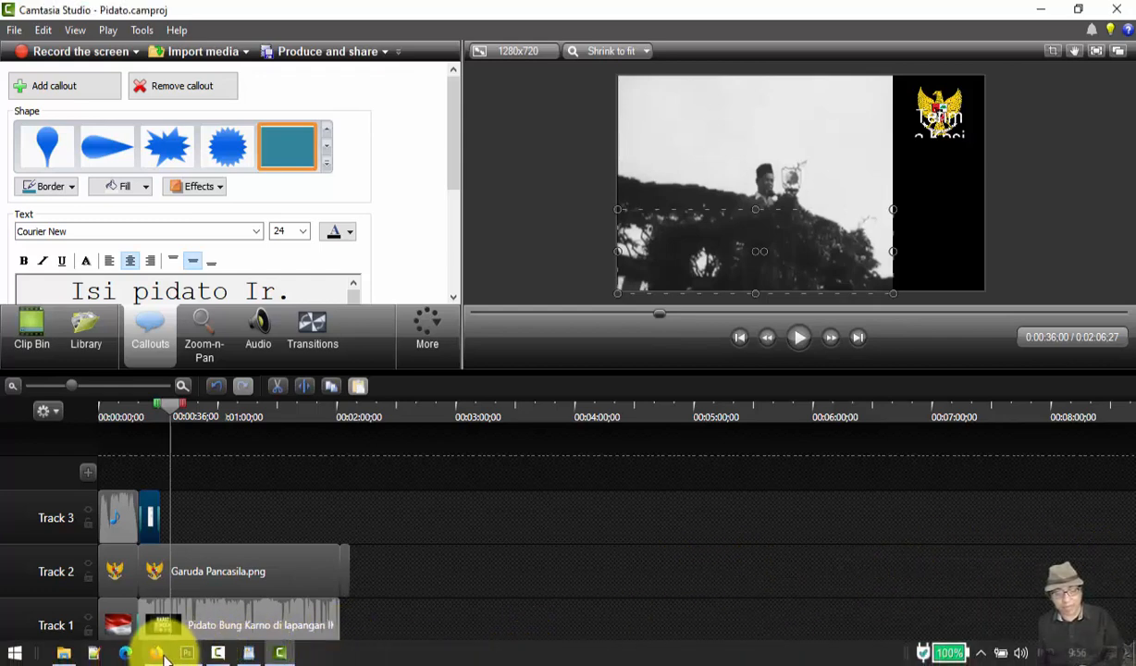
{"action": "left_click", "coordinate": [63, 654]}
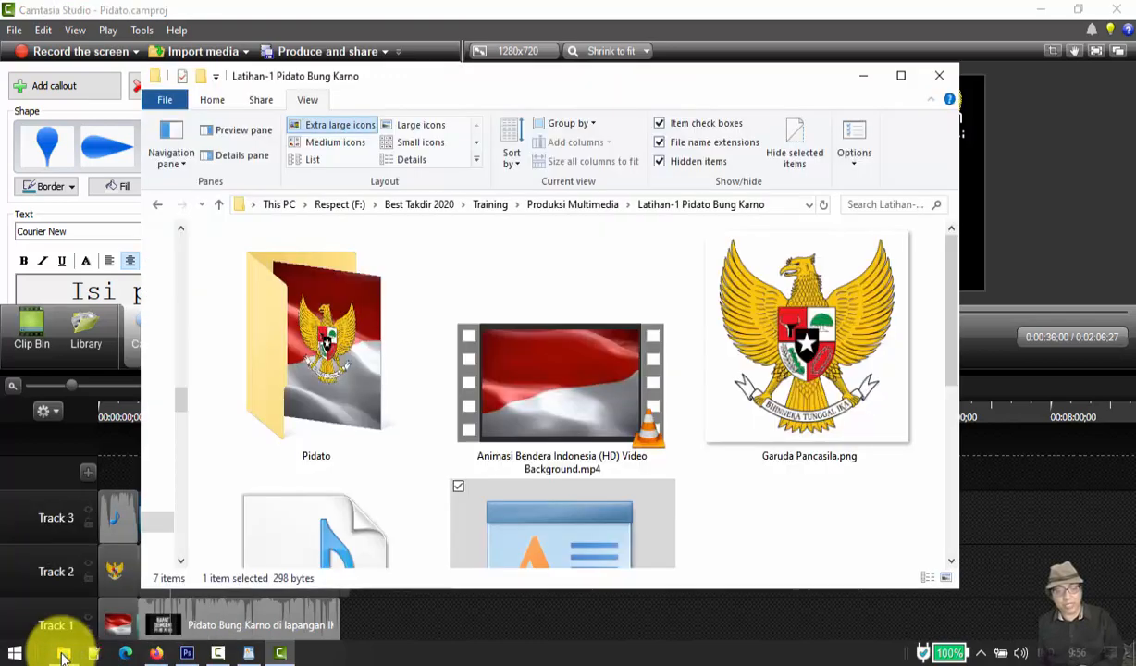
{"action": "double_click", "coordinate": [312, 405]}
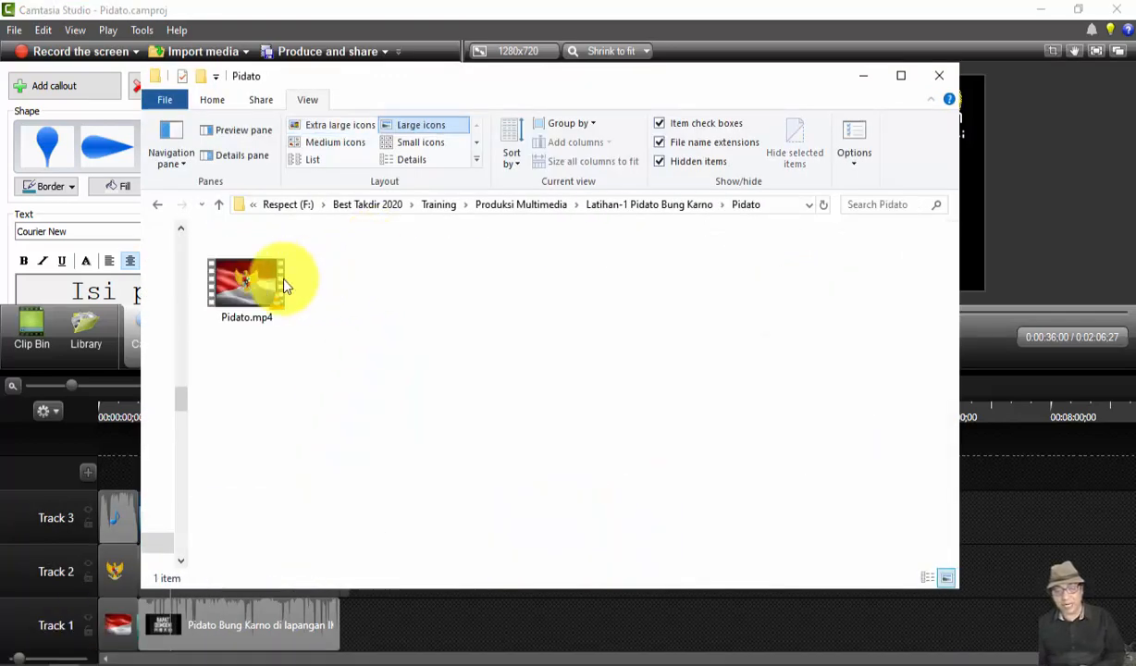
{"action": "left_click", "coordinate": [262, 288]}
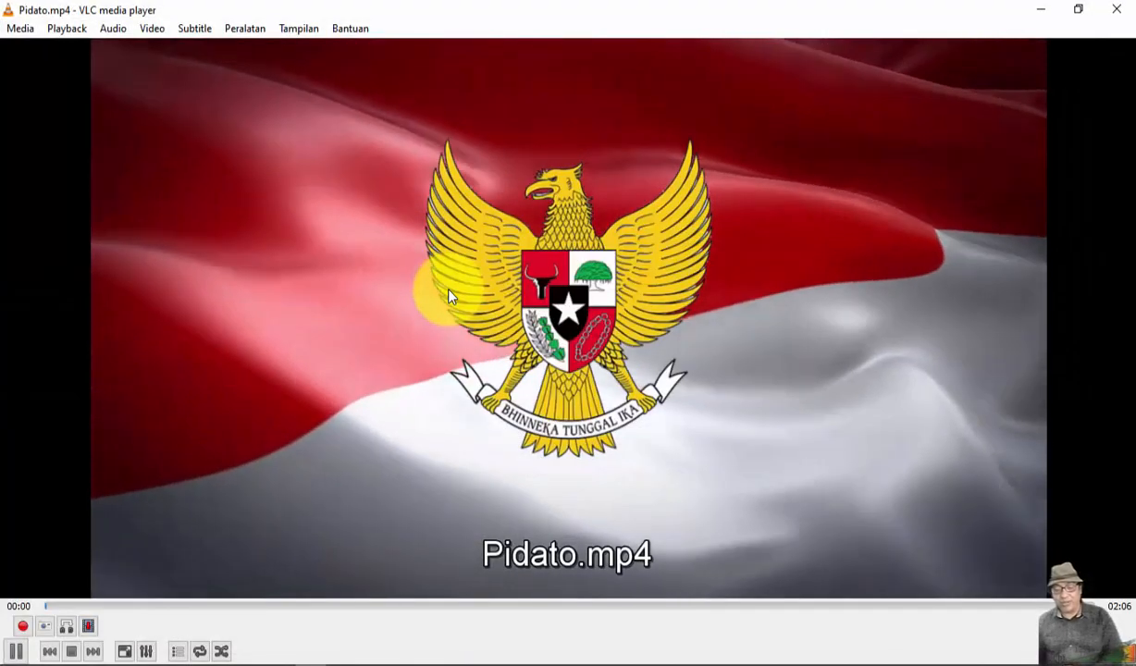
{"action": "double_click", "coordinate": [449, 296]}
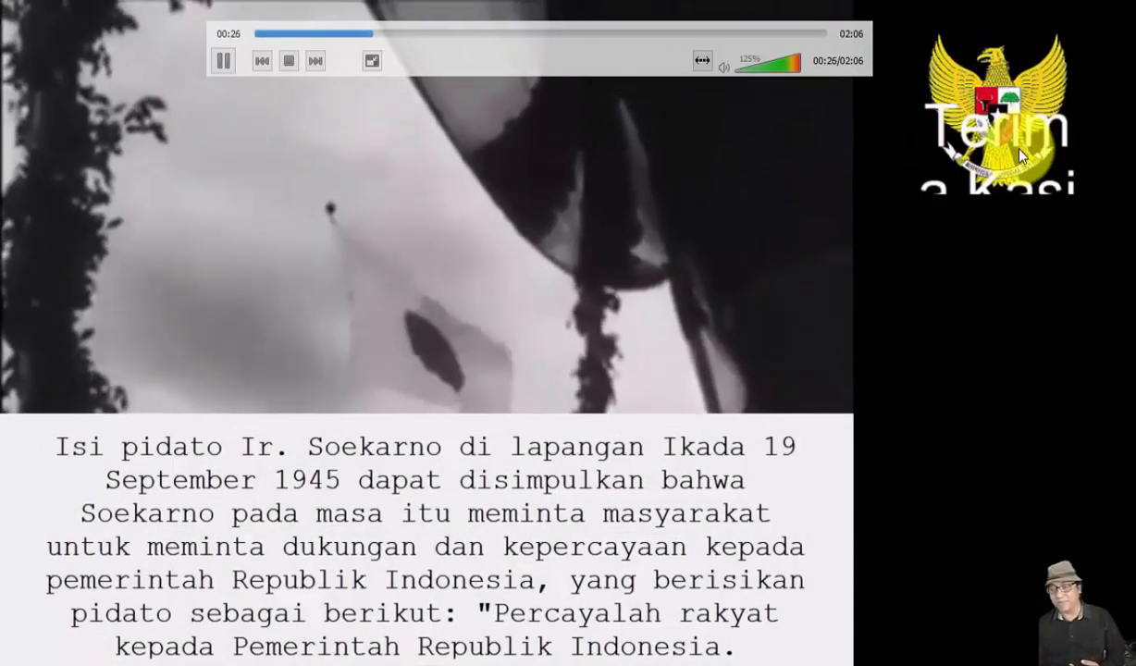
{"action": "double_click", "coordinate": [1020, 155]}
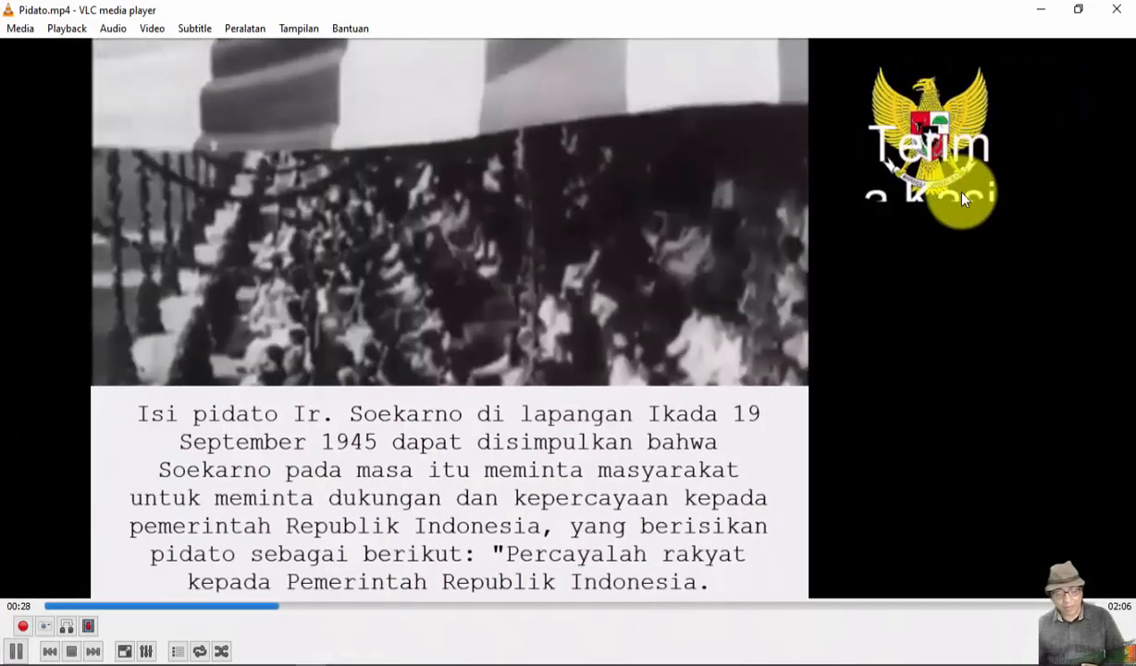
{"action": "left_click", "coordinate": [1116, 9]}
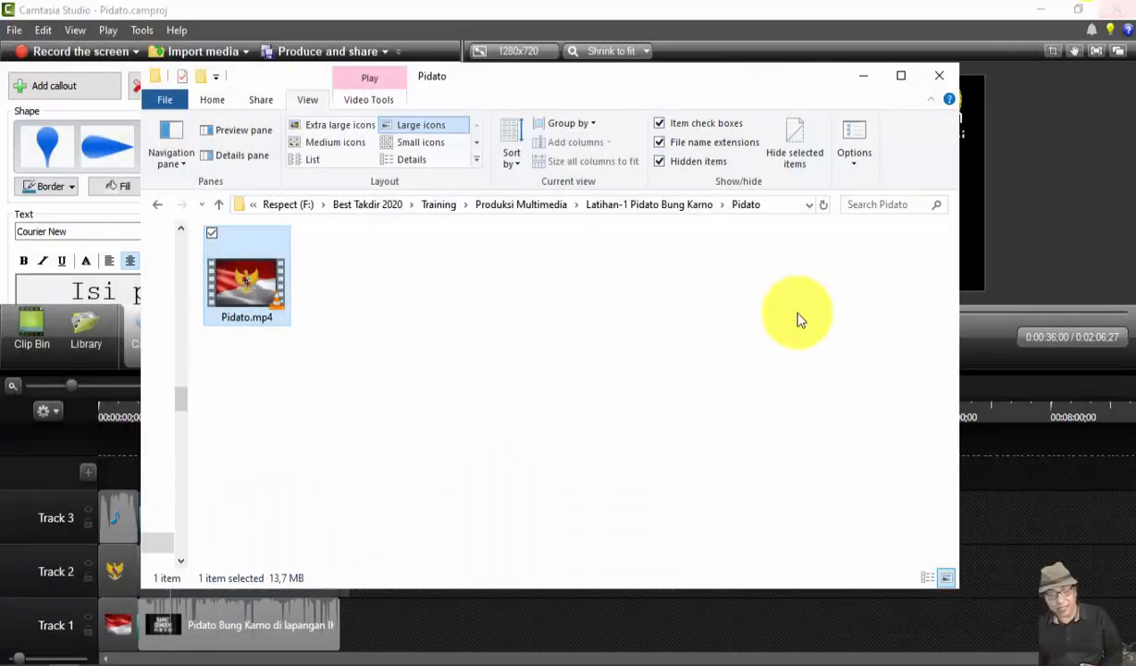
Step: Return to Camtasia Studio and delete the stray "Terima Kasih" text from the Garuda Pancasila.png emblem clip on Track 2
{"action": "left_click", "coordinate": [463, 641]}
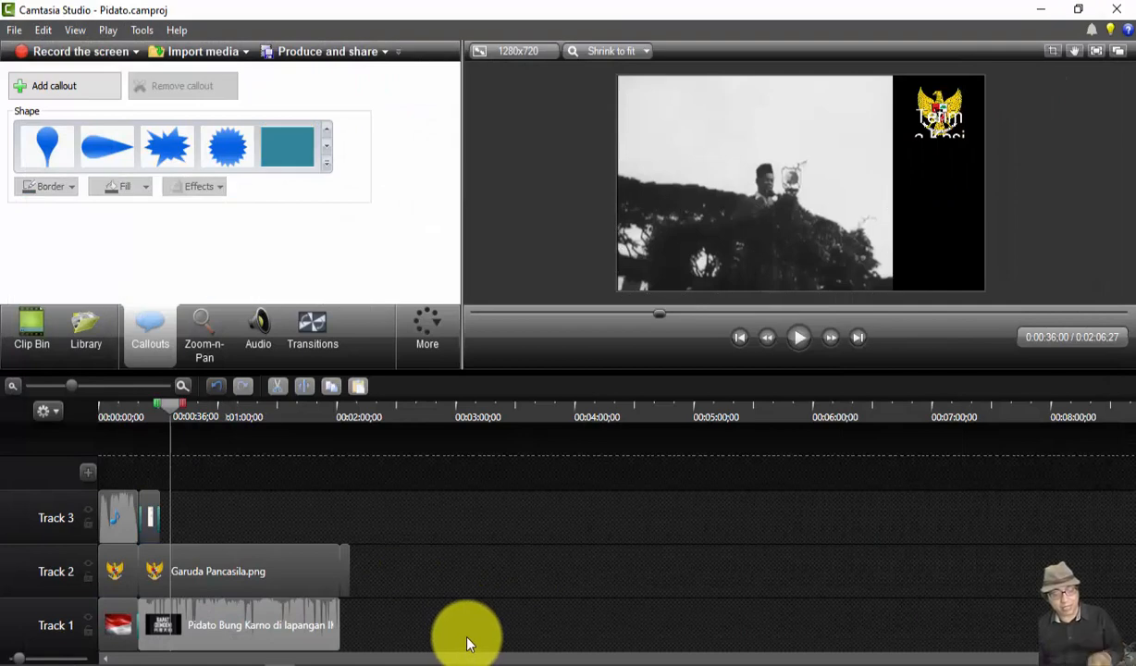
{"action": "left_click", "coordinate": [934, 113]}
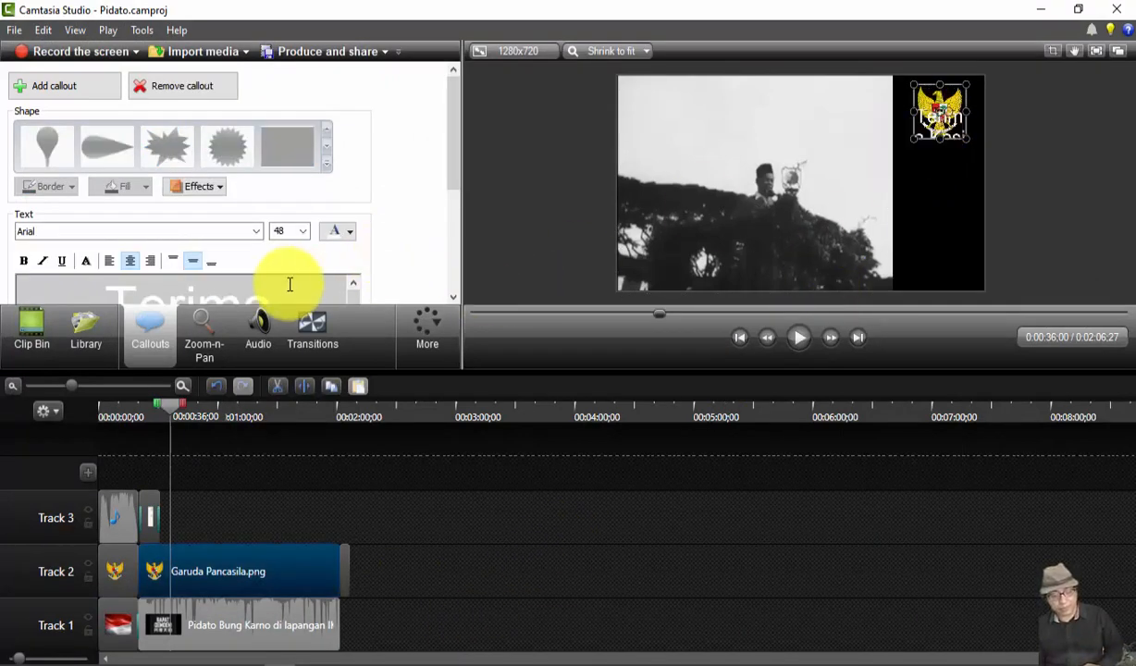
{"action": "key", "text": "ctrl+a"}
{"action": "key", "text": "Delete"}
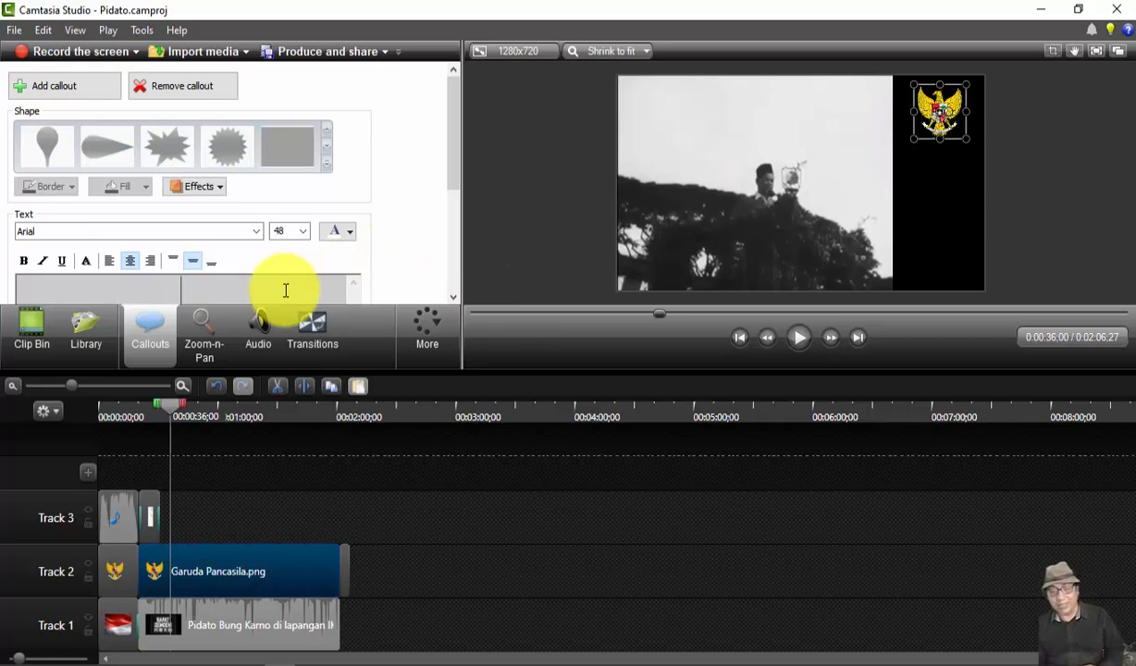
{"action": "left_click", "coordinate": [381, 519]}
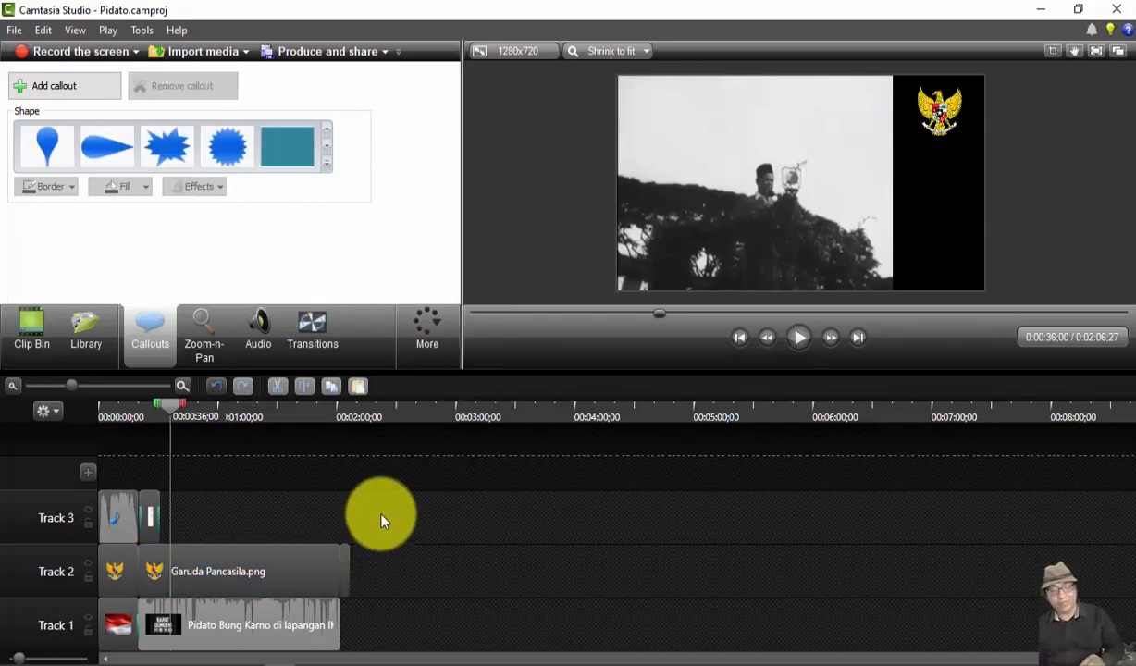